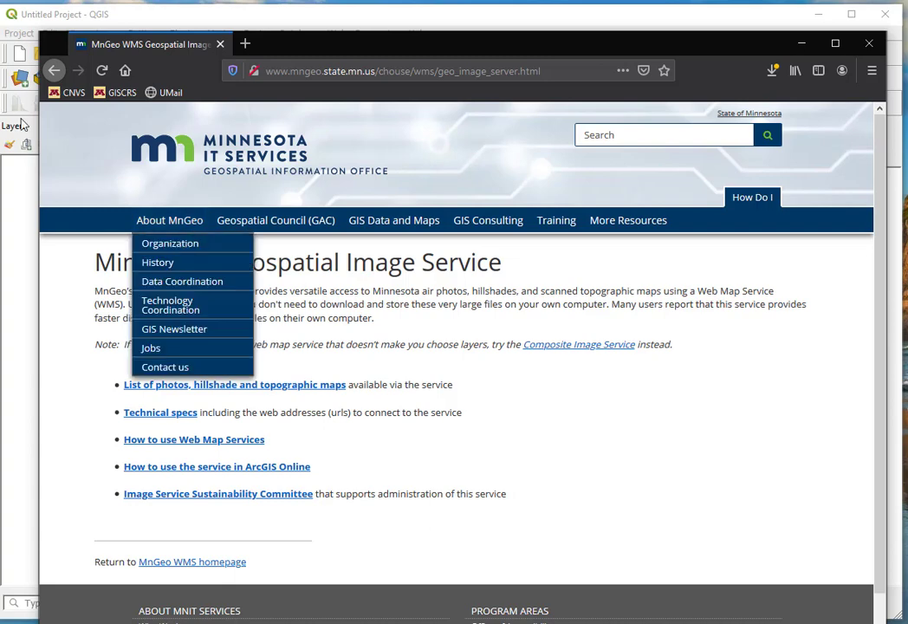
Step: Open the image service's technical specs and copy the UTM Zone 15 request URL prefix for digital orthophotography and hillshade
{"action": "left_click", "coordinate": [152, 418]}
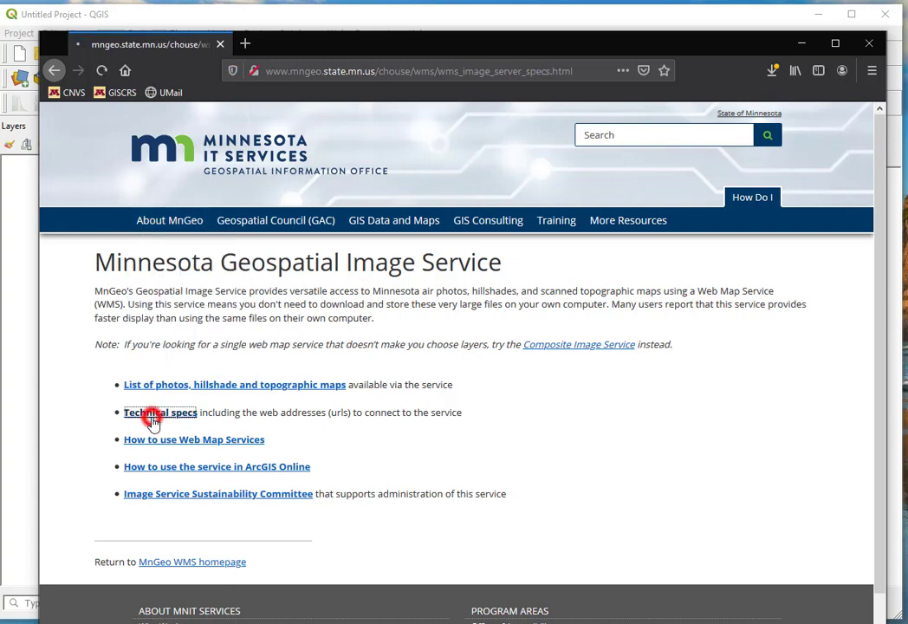
{"action": "scroll", "coordinate": [152, 420], "scroll_direction": "down", "scroll_amount": 2}
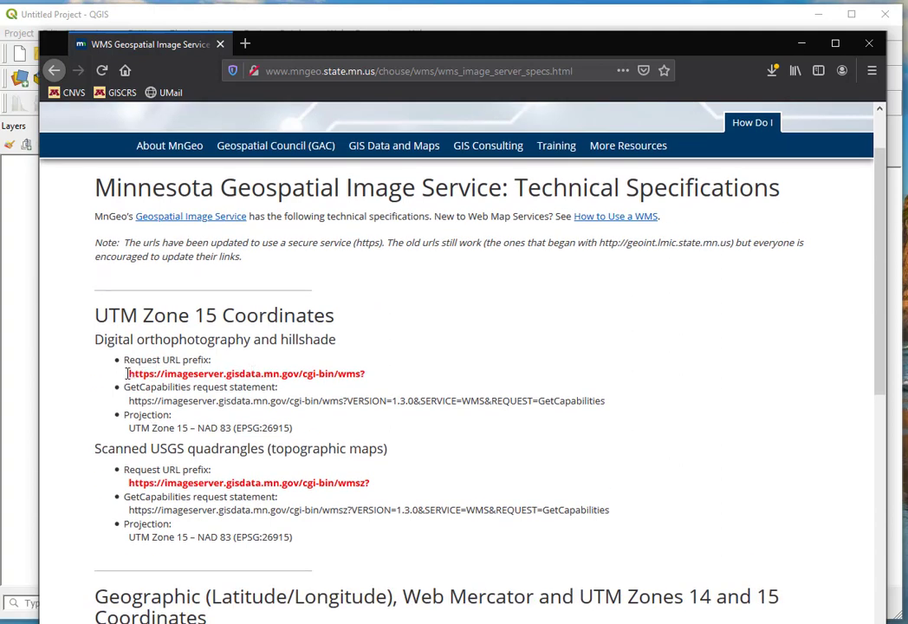
{"action": "left_click_drag", "start_coordinate": [127, 374], "coordinate": [366, 373]}
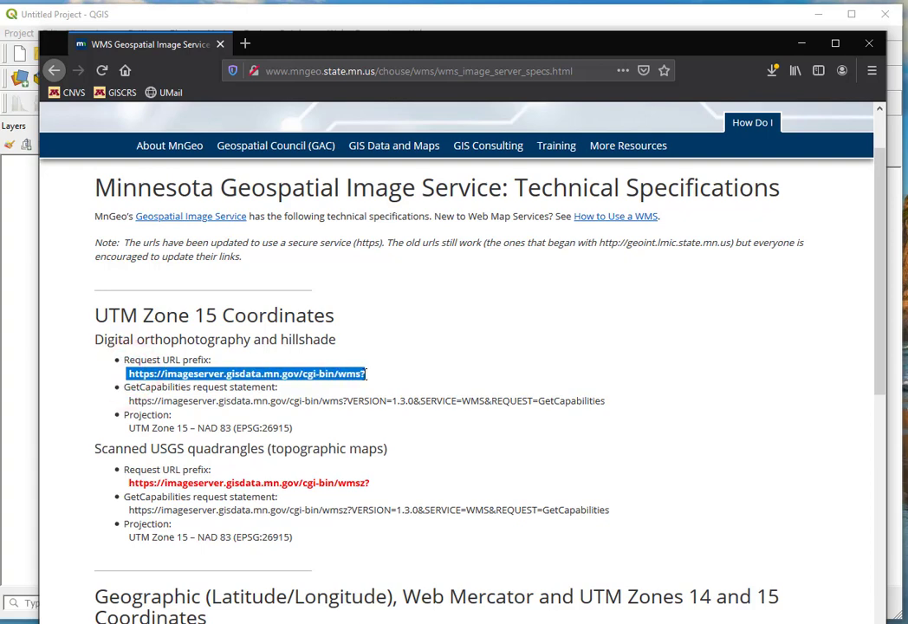
{"action": "right_click", "coordinate": [316, 375]}
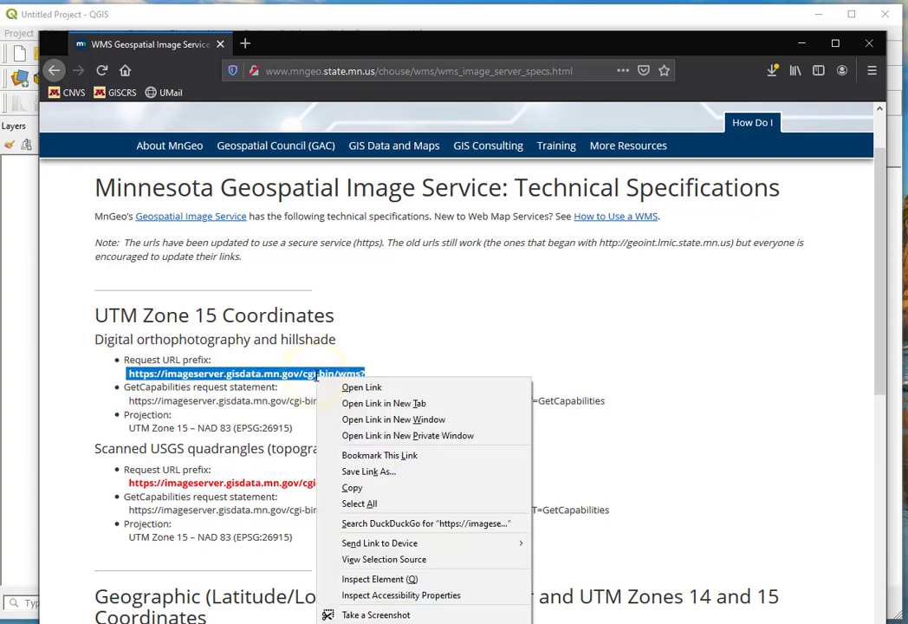
{"action": "left_click", "coordinate": [384, 487]}
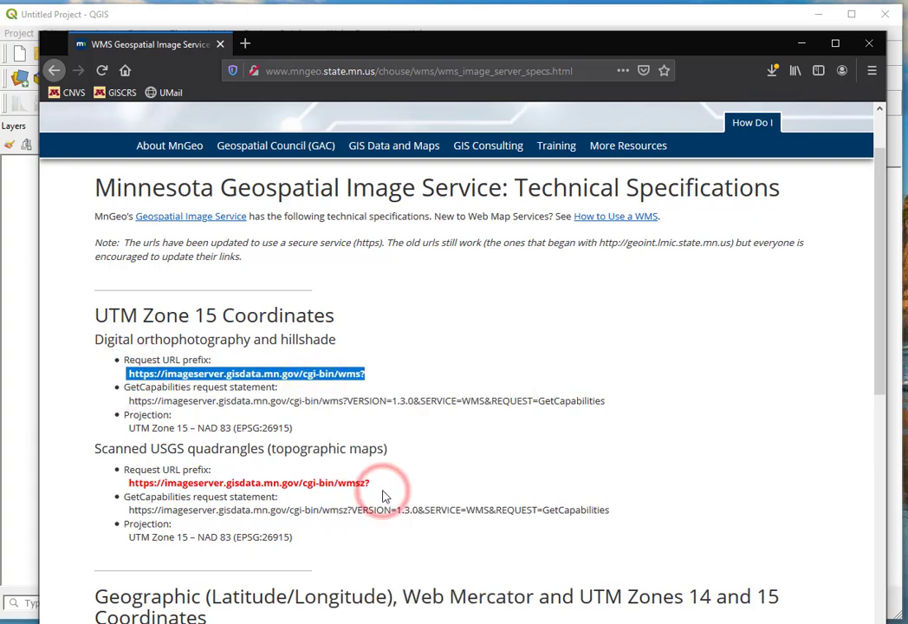
{"action": "left_click", "coordinate": [204, 15]}
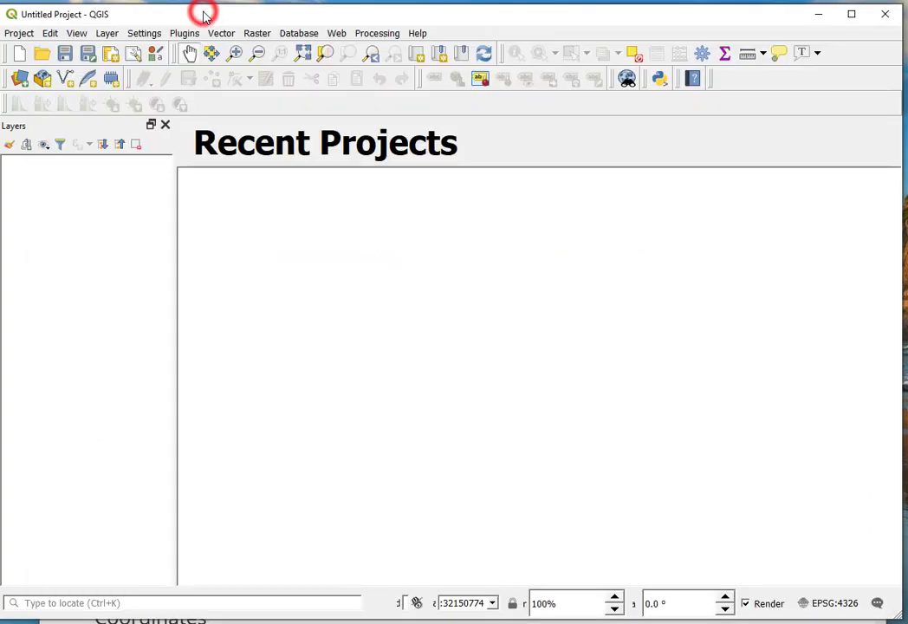
{"action": "left_click", "coordinate": [19, 79]}
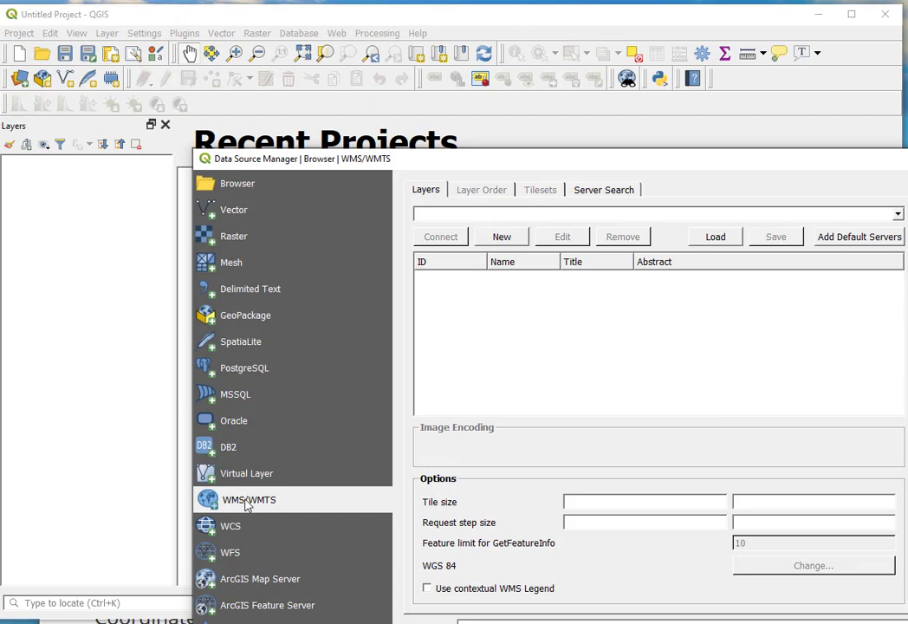
{"action": "left_click", "coordinate": [499, 238]}
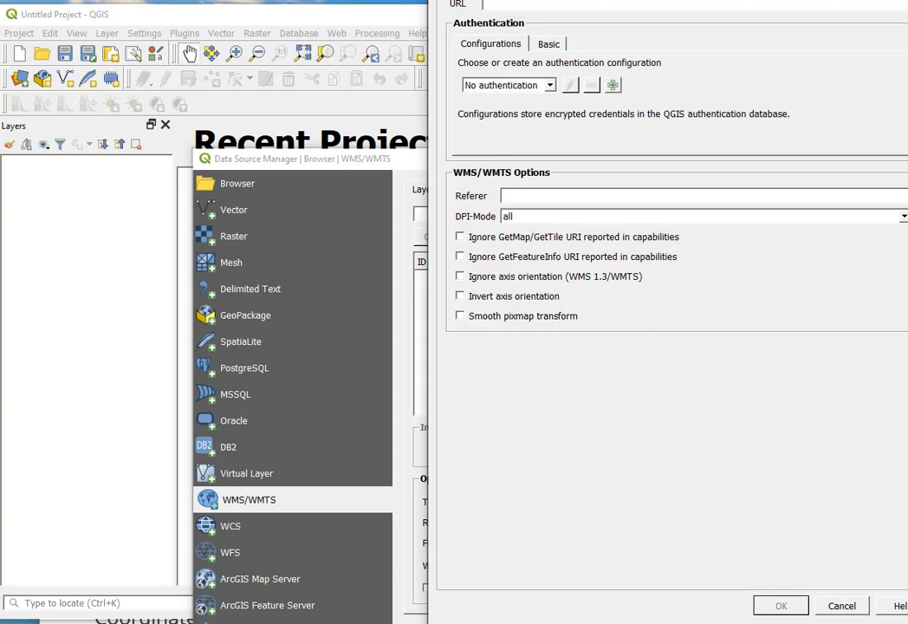
{"action": "right_click", "coordinate": [538, 10]}
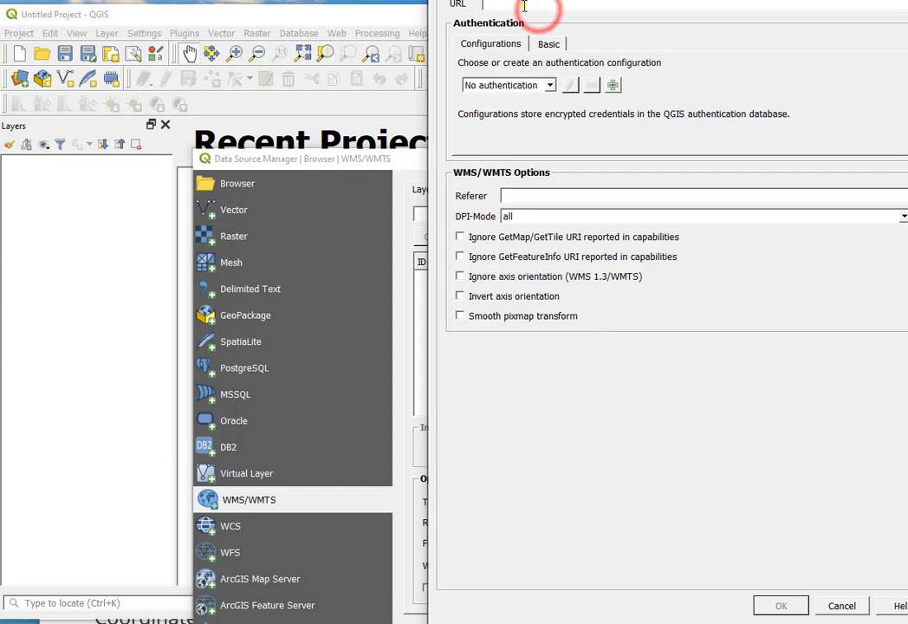
{"action": "left_click", "coordinate": [567, 88]}
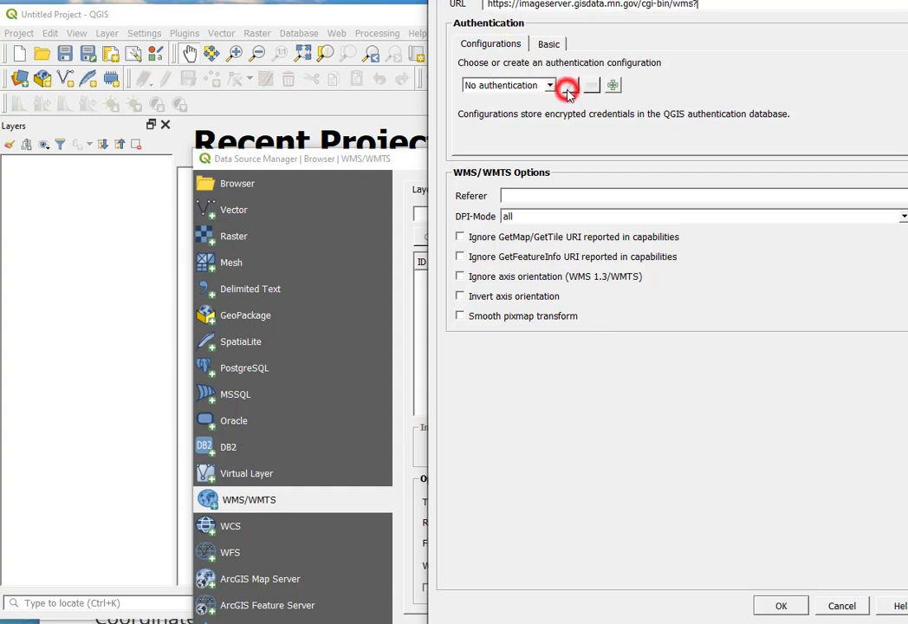
{"action": "left_click", "coordinate": [780, 604]}
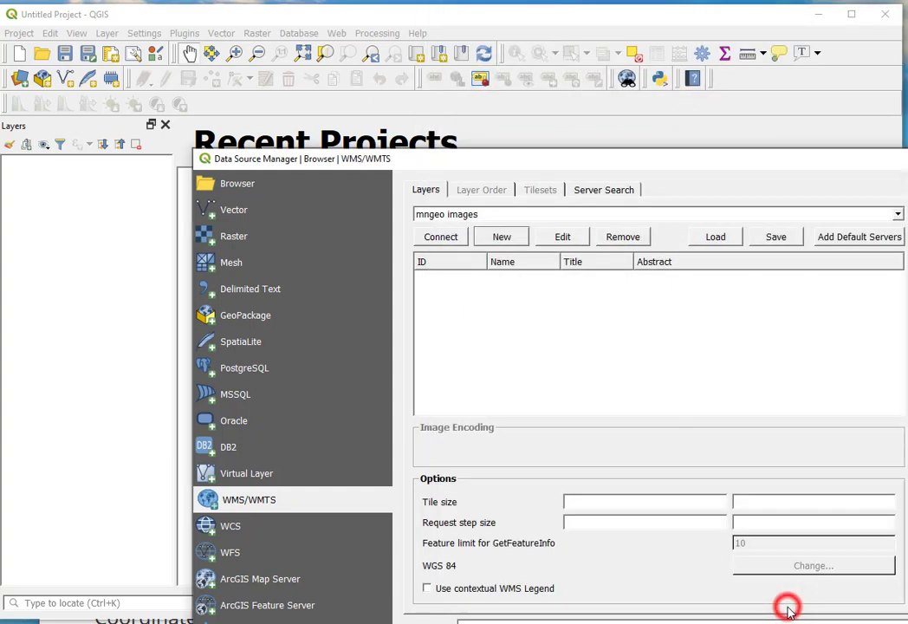
Step: Connect to the mngeo images server and look through its Regional and Twin Cities layer groups
{"action": "left_click", "coordinate": [443, 242]}
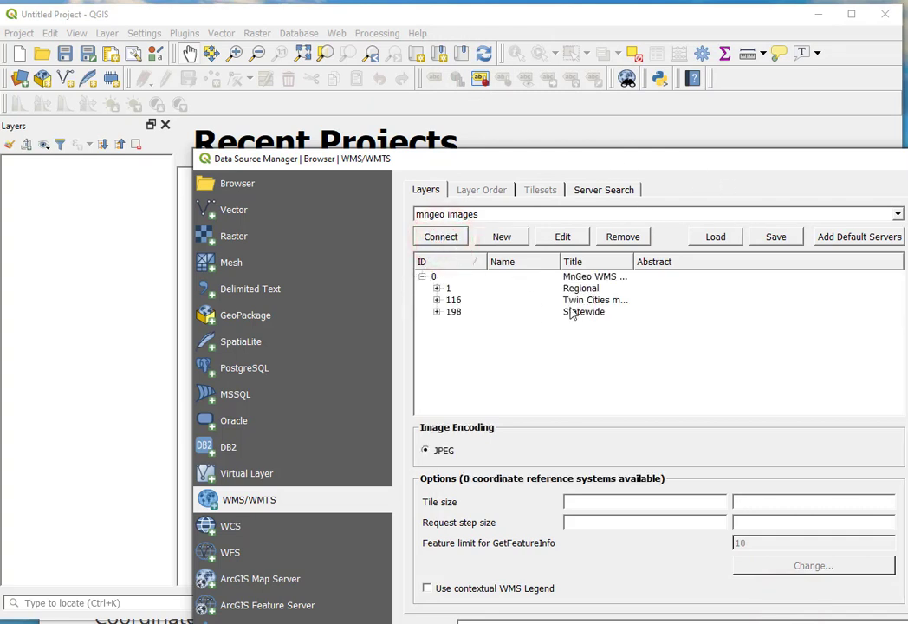
{"action": "left_click", "coordinate": [437, 289]}
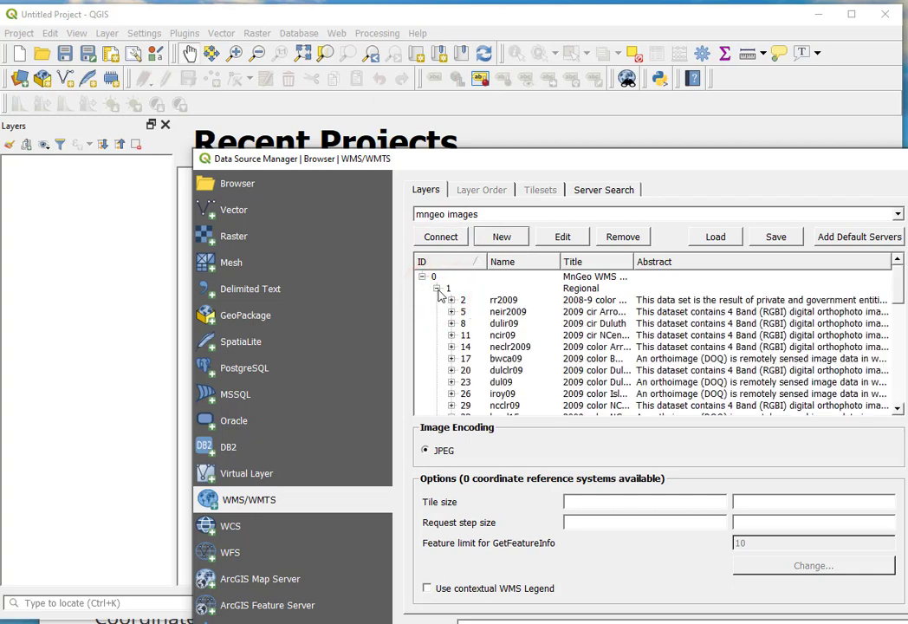
{"action": "left_click", "coordinate": [436, 289]}
{"action": "left_click", "coordinate": [437, 300]}
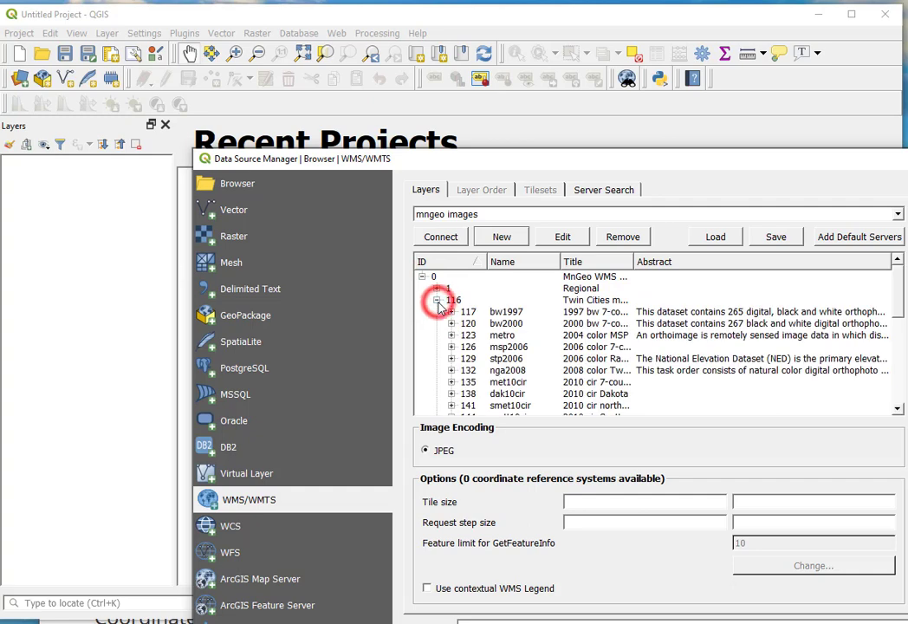
{"action": "left_click", "coordinate": [437, 299]}
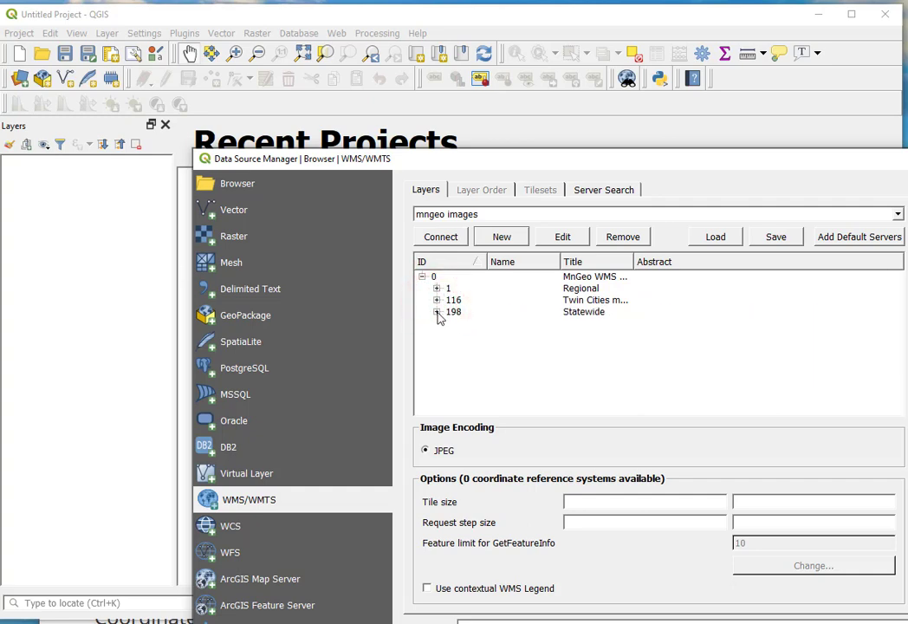
Step: Add the Contrast Stretch style of the Statewide 2015 color FSA layer to the map and close the Data Source Manager
{"action": "left_click", "coordinate": [437, 312]}
{"action": "scroll", "coordinate": [434, 311], "scroll_direction": "down", "scroll_amount": 3}
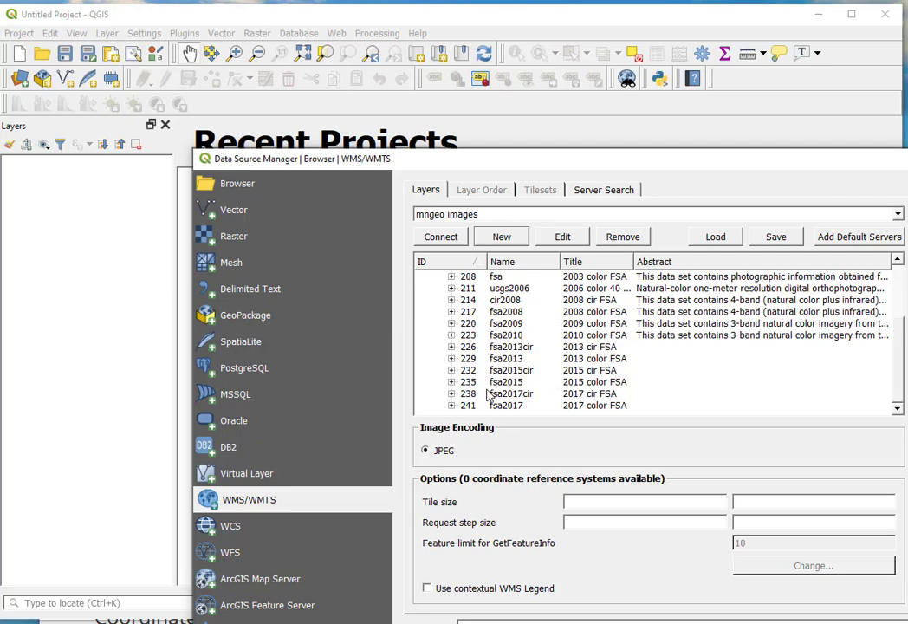
{"action": "left_click", "coordinate": [451, 382]}
{"action": "scroll", "coordinate": [485, 386], "scroll_direction": "down", "scroll_amount": 1}
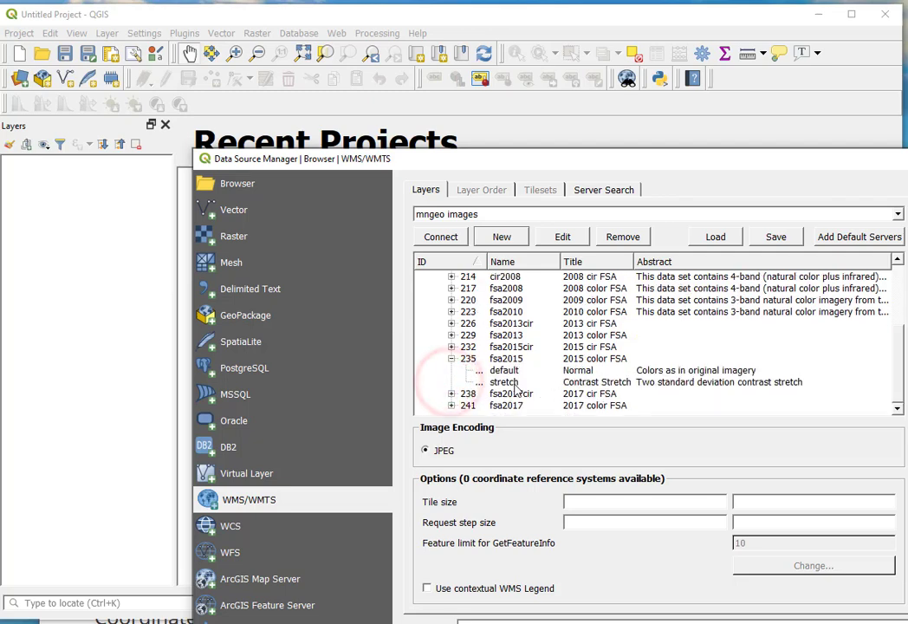
{"action": "left_click", "coordinate": [500, 383]}
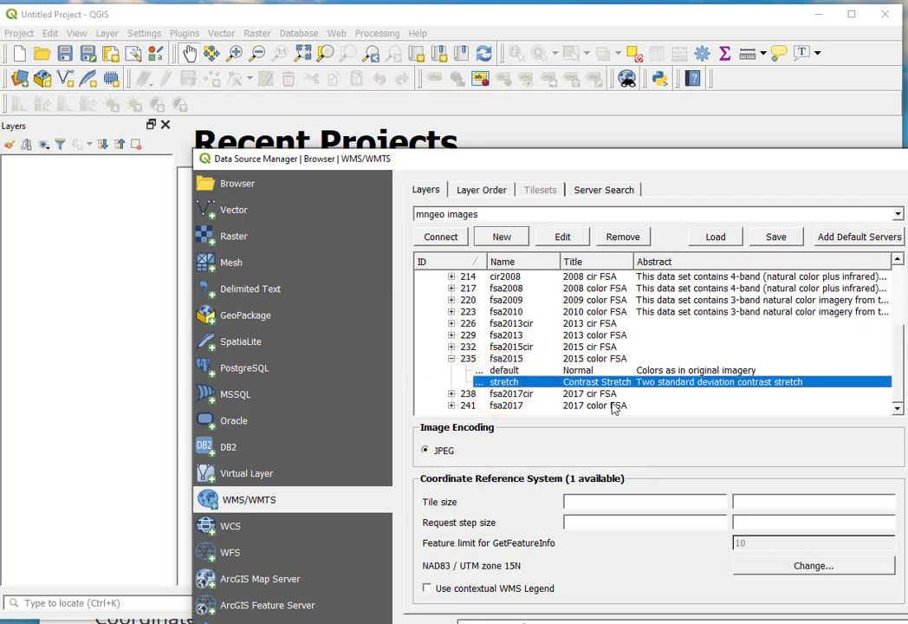
{"action": "left_click_drag", "start_coordinate": [522, 172], "coordinate": [466, 46]}
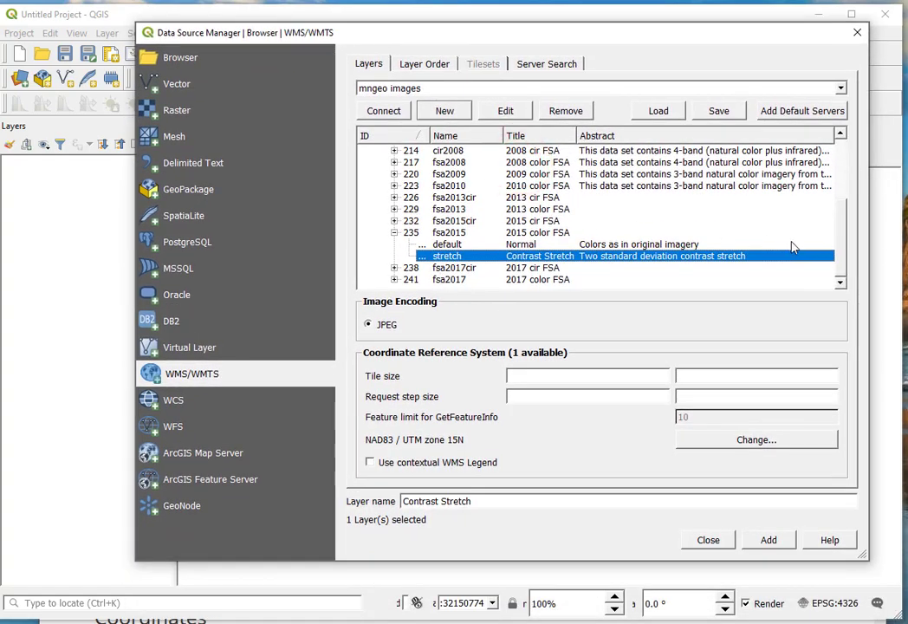
{"action": "left_click", "coordinate": [769, 539]}
{"action": "left_click", "coordinate": [856, 29]}
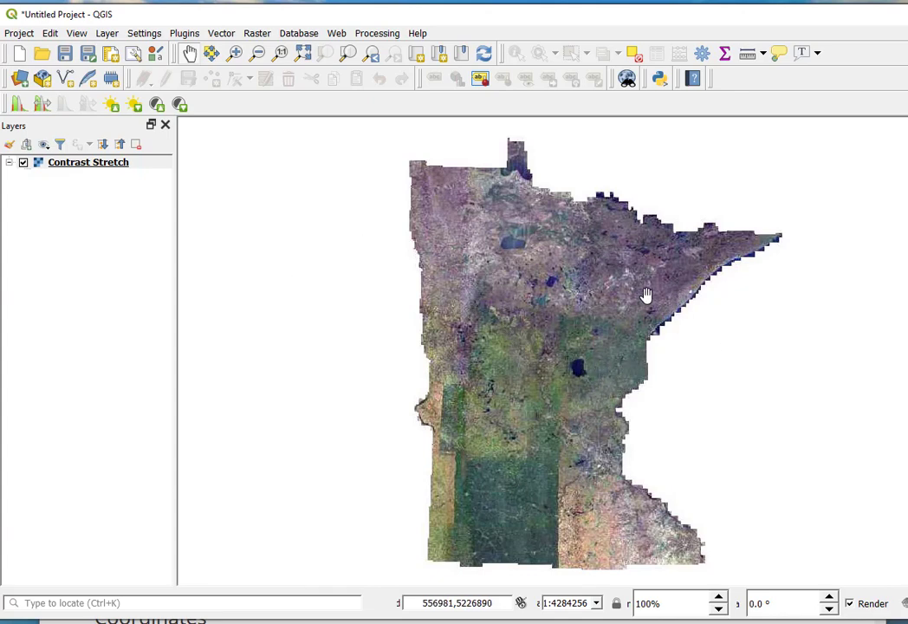
Step: Examine the Contrast Stretch imagery around the harbor at Lake Superior's western end at several scales
{"action": "scroll", "coordinate": [645, 333], "scroll_direction": "down", "scroll_amount": 1}
{"action": "scroll", "coordinate": [645, 333], "scroll_direction": "up", "scroll_amount": 6}
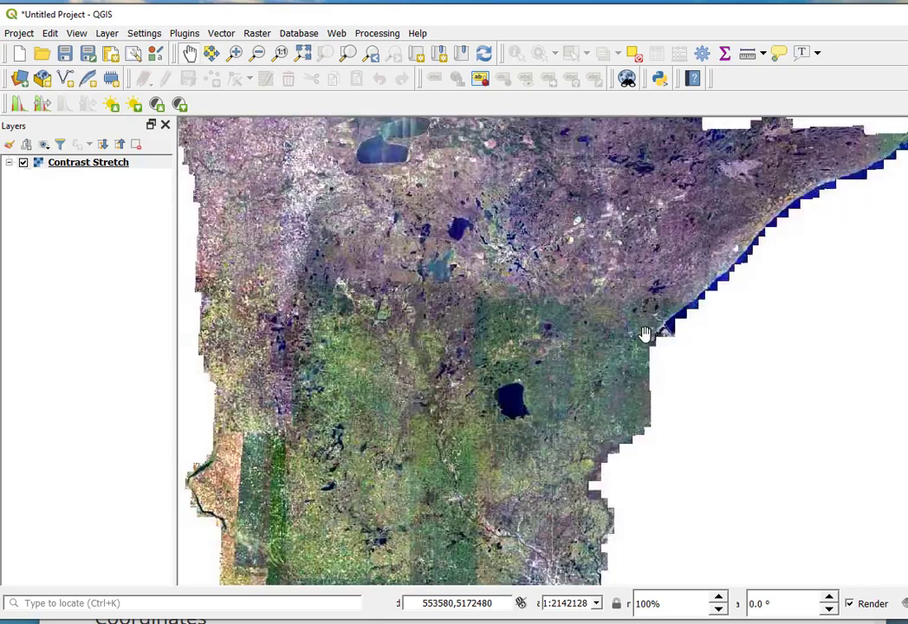
{"action": "left_click_drag", "start_coordinate": [705, 376], "coordinate": [636, 360]}
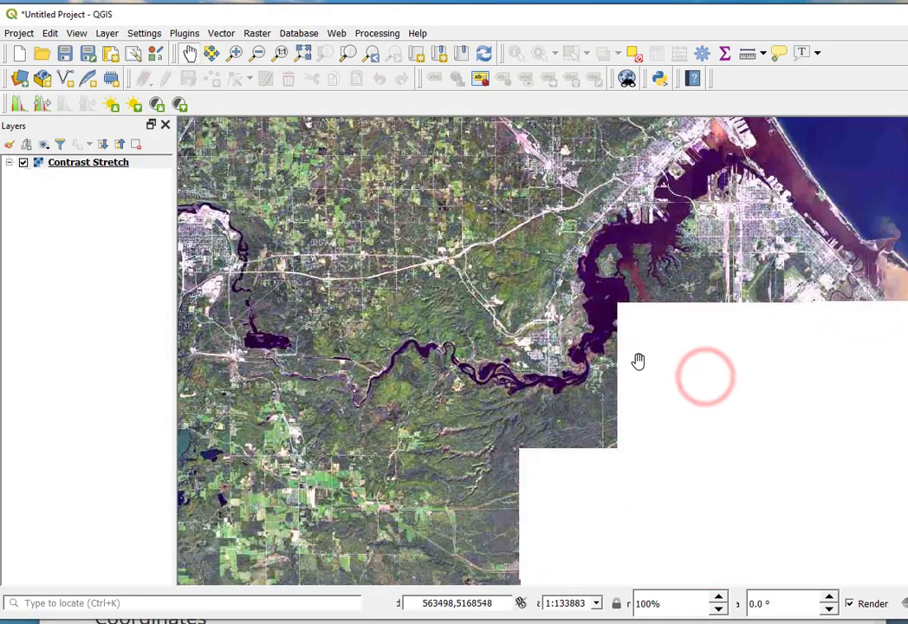
{"action": "scroll", "coordinate": [635, 360], "scroll_direction": "up", "scroll_amount": 2}
{"action": "left_click_drag", "start_coordinate": [325, 174], "coordinate": [439, 572]}
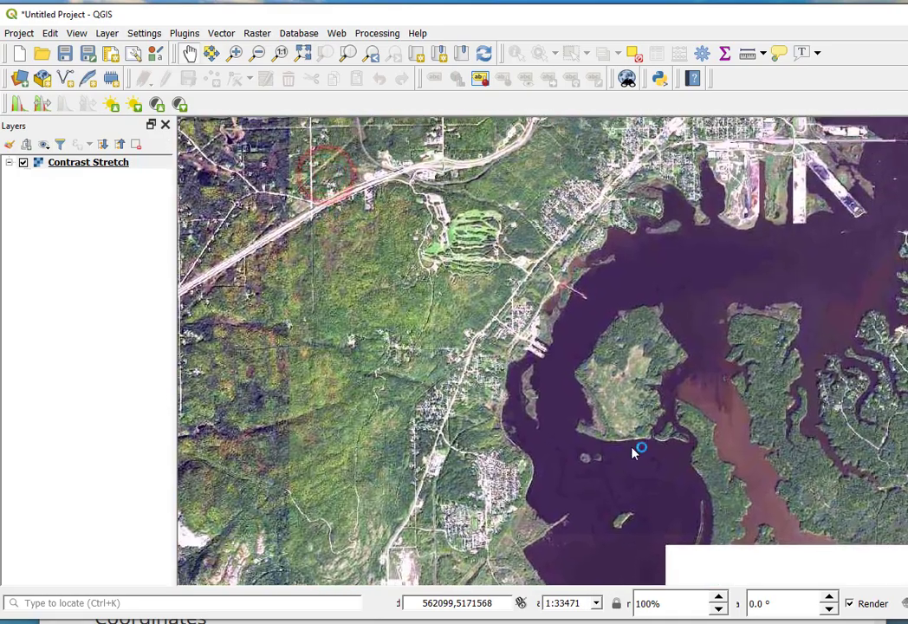
{"action": "scroll", "coordinate": [636, 446], "scroll_direction": "up", "scroll_amount": 2}
{"action": "left_click_drag", "start_coordinate": [476, 253], "coordinate": [706, 622]}
{"action": "scroll", "coordinate": [515, 384], "scroll_direction": "up", "scroll_amount": 1}
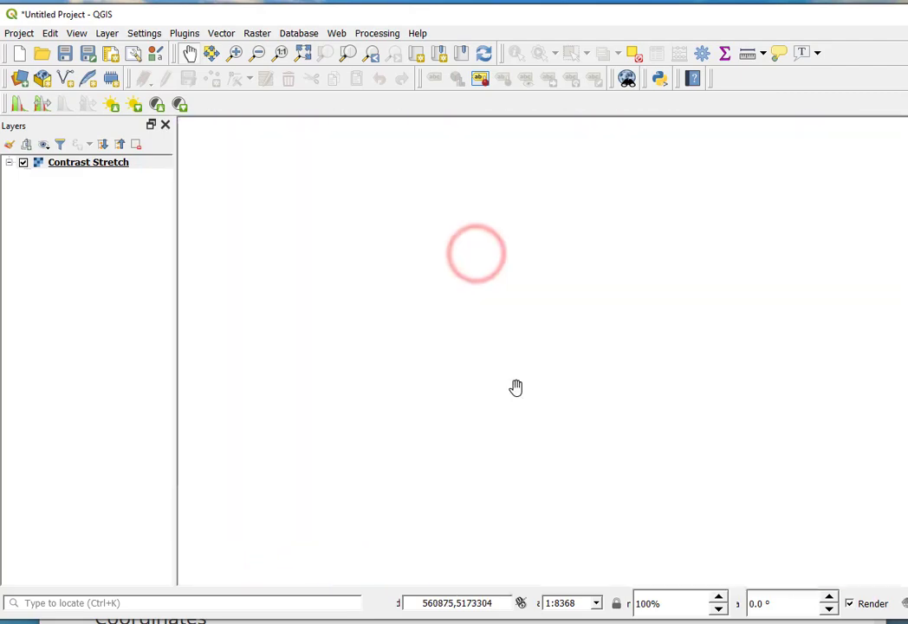
{"action": "scroll", "coordinate": [514, 385], "scroll_direction": "down", "scroll_amount": 6}
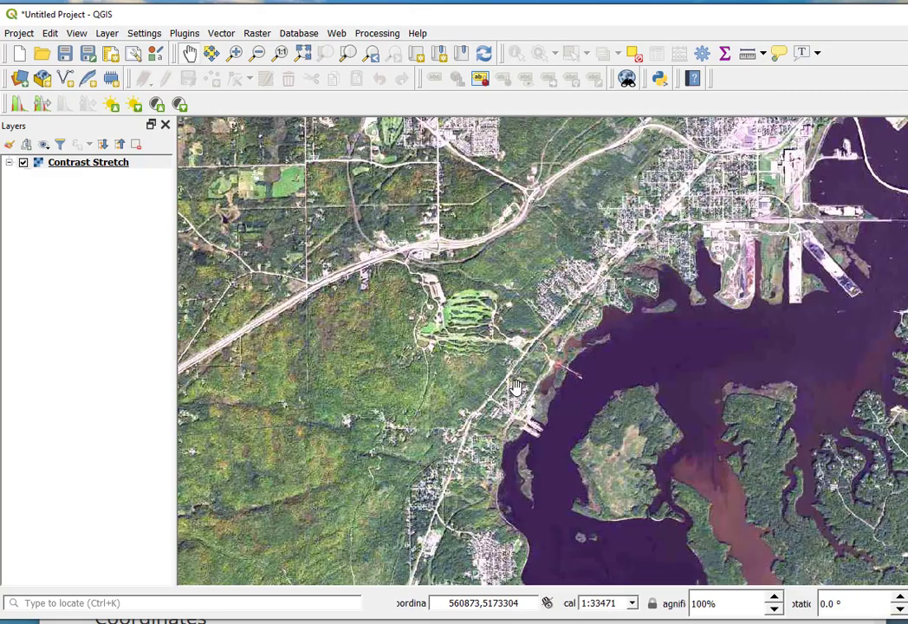
{"action": "scroll", "coordinate": [514, 384], "scroll_direction": "up", "scroll_amount": 1}
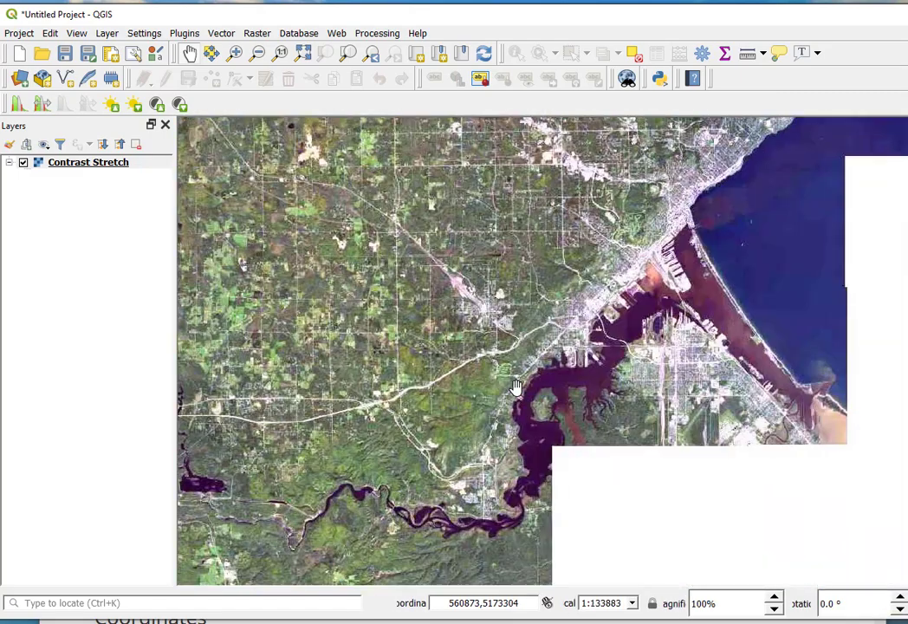
{"action": "scroll", "coordinate": [514, 385], "scroll_direction": "down", "scroll_amount": 1}
{"action": "scroll", "coordinate": [515, 384], "scroll_direction": "down", "scroll_amount": 2}
{"action": "scroll", "coordinate": [447, 372], "scroll_direction": "up", "scroll_amount": 3}
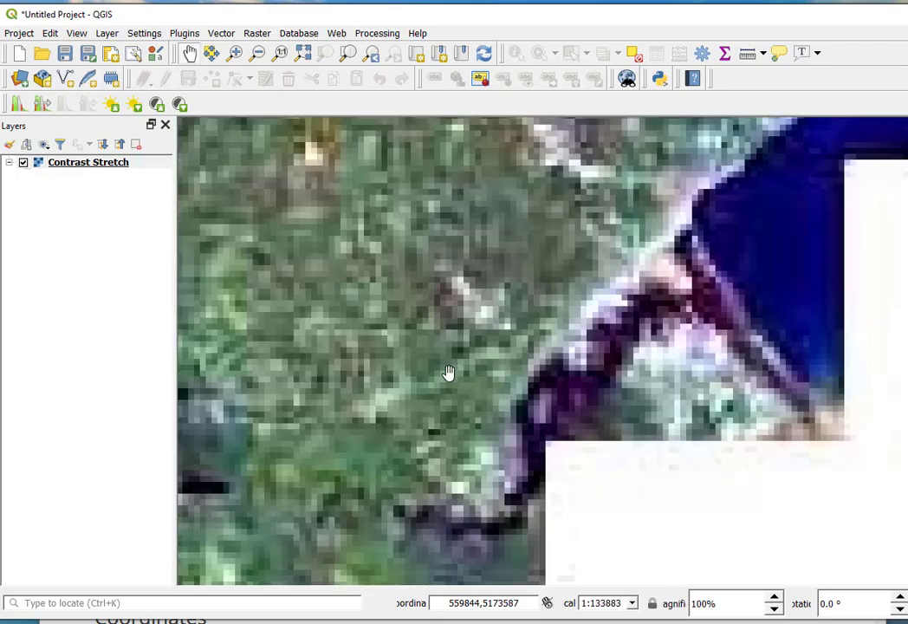
Step: Examine the imagery west of the harbor and along the Lake Superior shore for suitable detail
{"action": "mouse_move", "coordinate": [362, 331]}
{"action": "left_mouse_down"}
{"action": "mouse_move", "coordinate": [734, 272]}
{"action": "mouse_move", "coordinate": [630, 297]}
{"action": "left_mouse_up"}
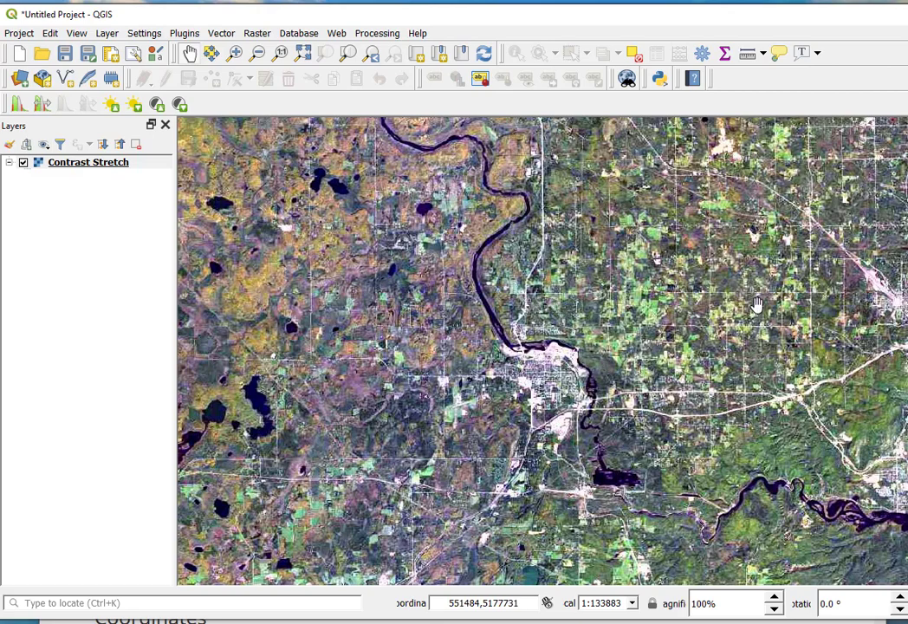
{"action": "left_click_drag", "start_coordinate": [901, 295], "coordinate": [565, 517]}
{"action": "left_click_drag", "start_coordinate": [892, 294], "coordinate": [648, 377]}
{"action": "scroll", "coordinate": [647, 377], "scroll_direction": "down", "scroll_amount": 2}
{"action": "scroll", "coordinate": [648, 376], "scroll_direction": "up", "scroll_amount": 5}
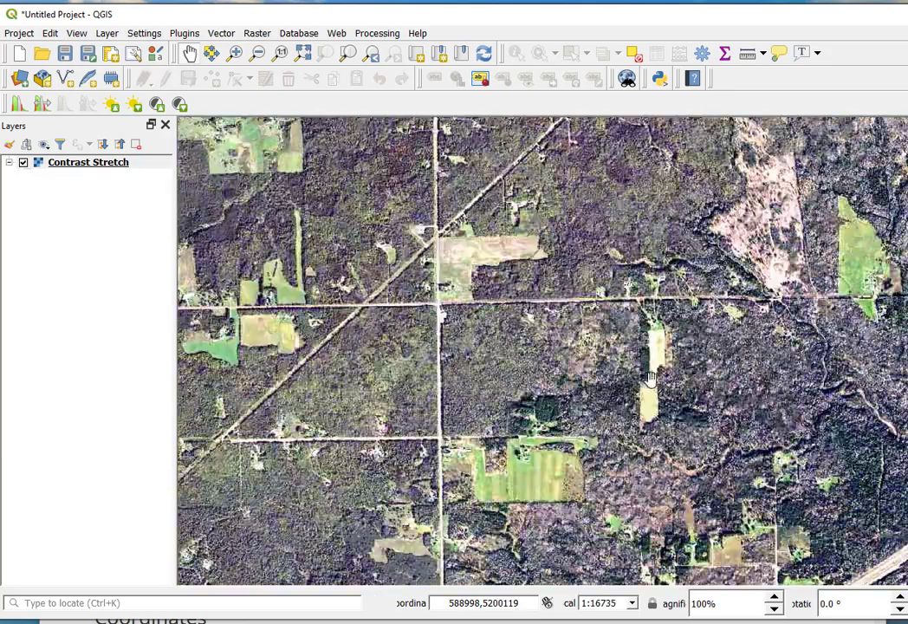
{"action": "left_click", "coordinate": [719, 417]}
{"action": "left_click_drag", "start_coordinate": [719, 417], "coordinate": [563, 239]}
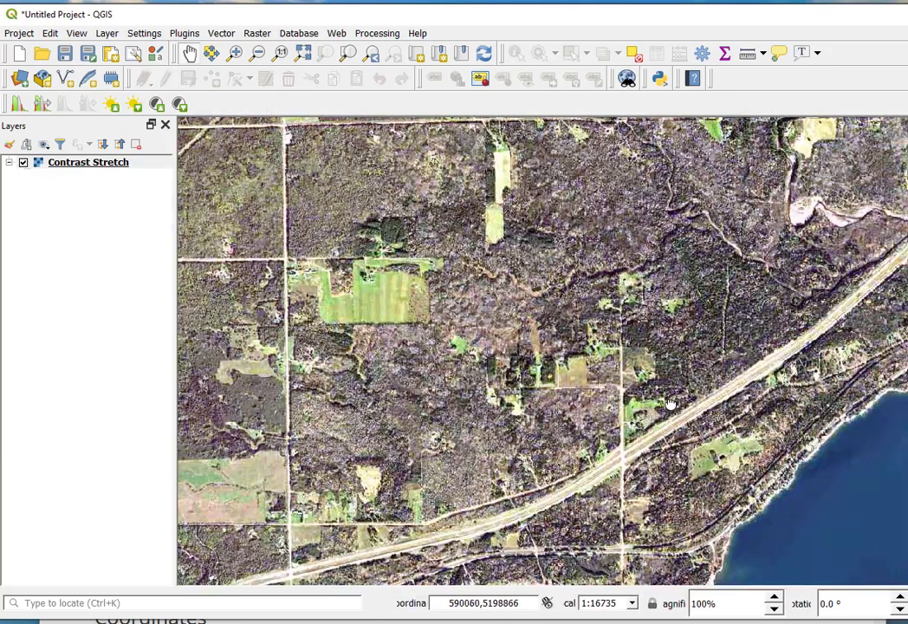
{"action": "left_click_drag", "start_coordinate": [669, 404], "coordinate": [737, 261]}
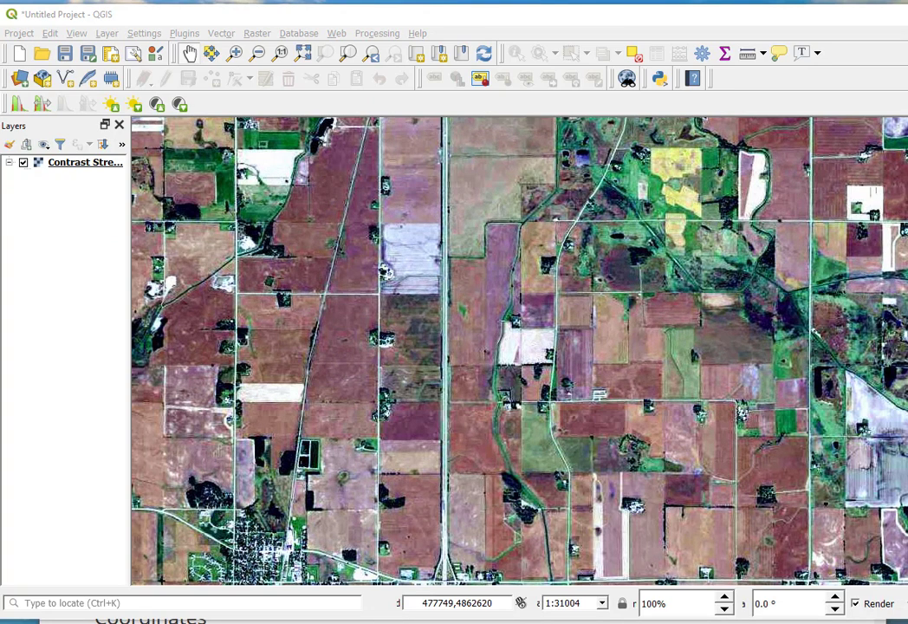
Step: Start a new point shapefile layer with its file saved as firstpoints in the QGIS34data folder
{"action": "left_click", "coordinate": [65, 79]}
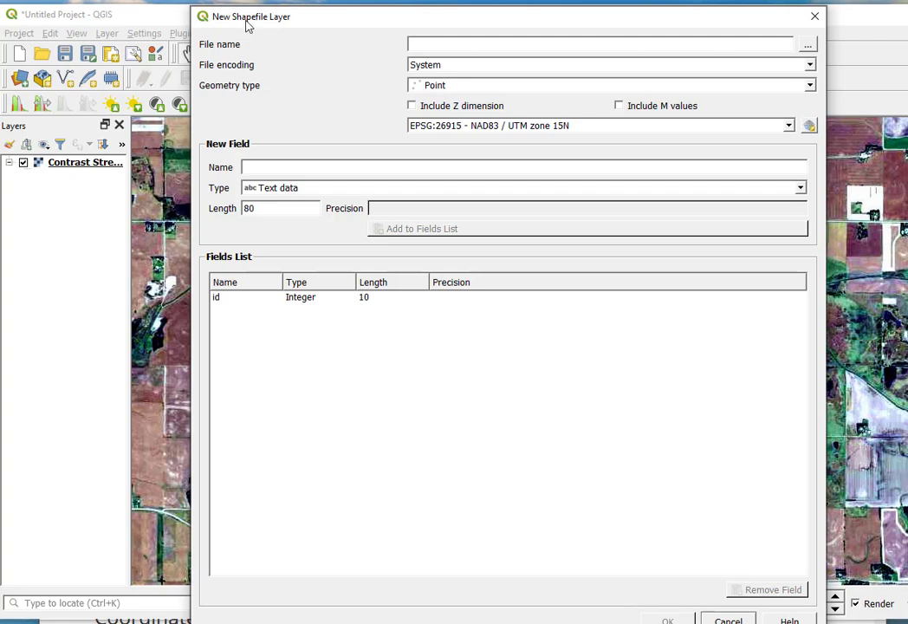
{"action": "left_click", "coordinate": [808, 44]}
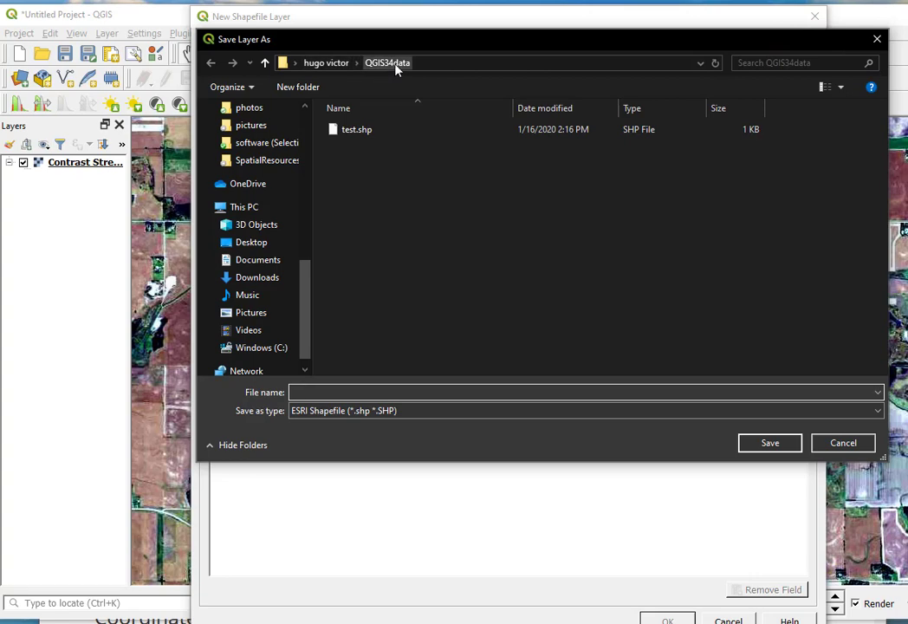
{"action": "left_click", "coordinate": [361, 392]}
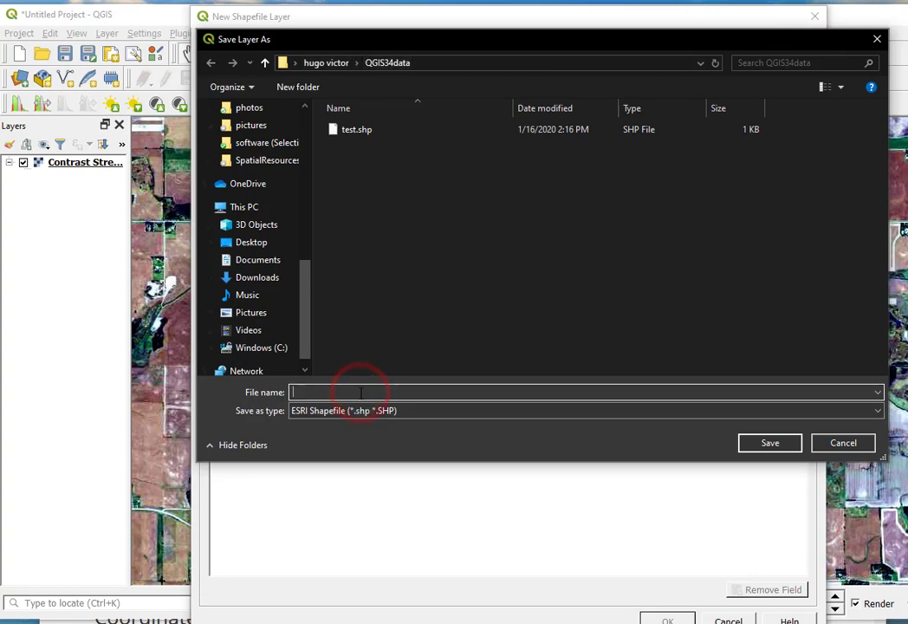
{"action": "type", "text": "firstpint"}
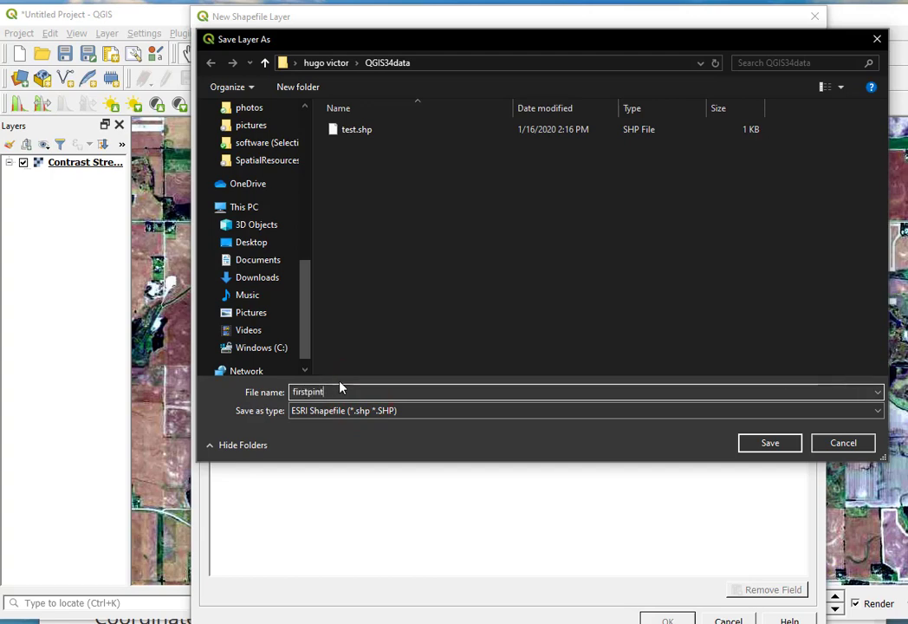
{"action": "type", "text": "oints"}
{"action": "key", "text": "Return"}
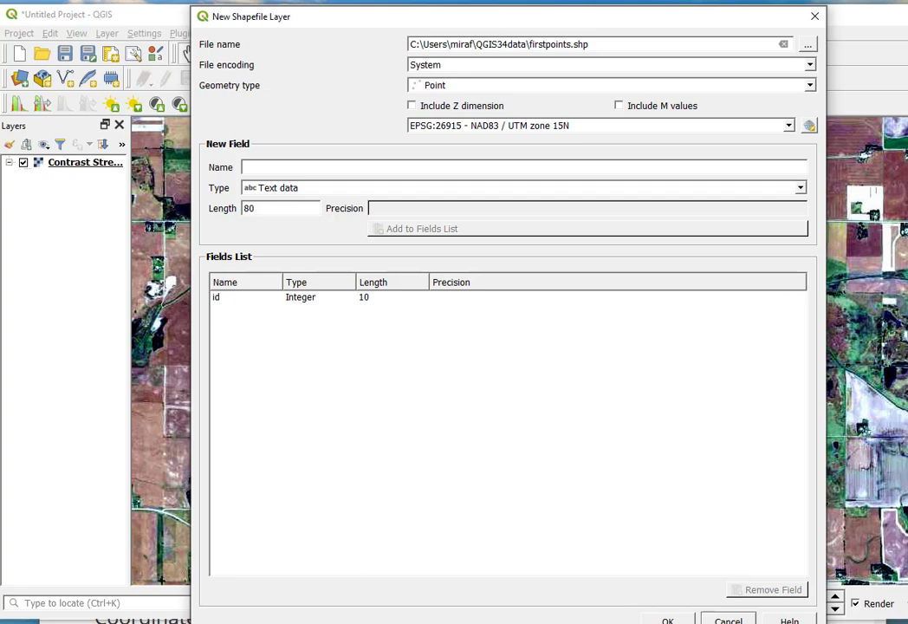
{"action": "left_click", "coordinate": [288, 166]}
{"action": "type", "text": "ID"}
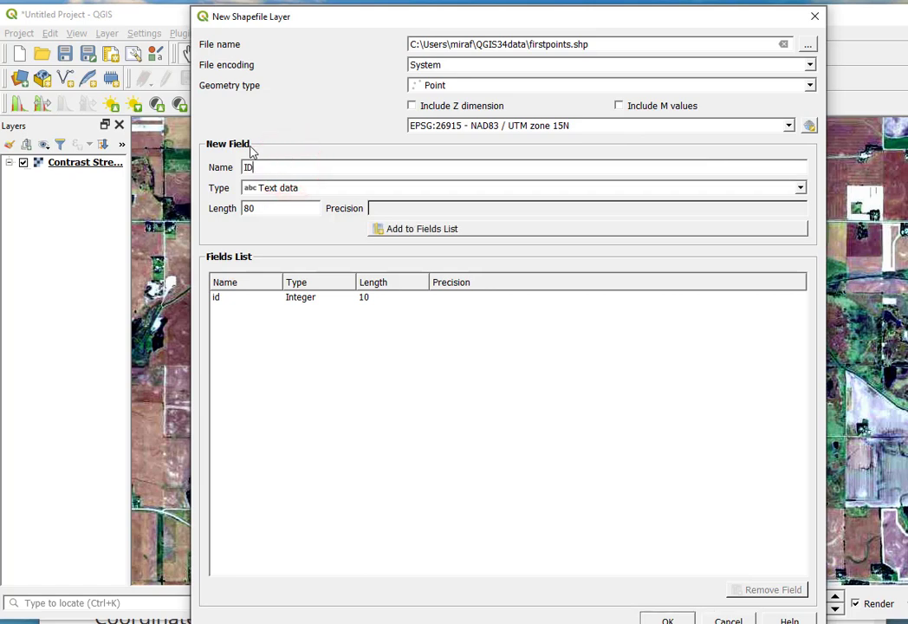
{"action": "left_click", "coordinate": [800, 188]}
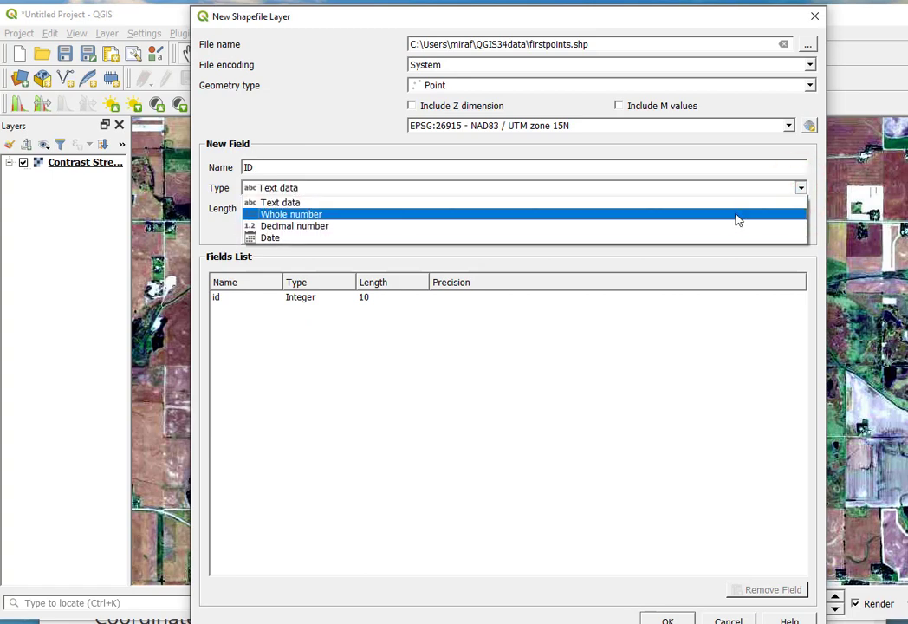
{"action": "left_click", "coordinate": [737, 219]}
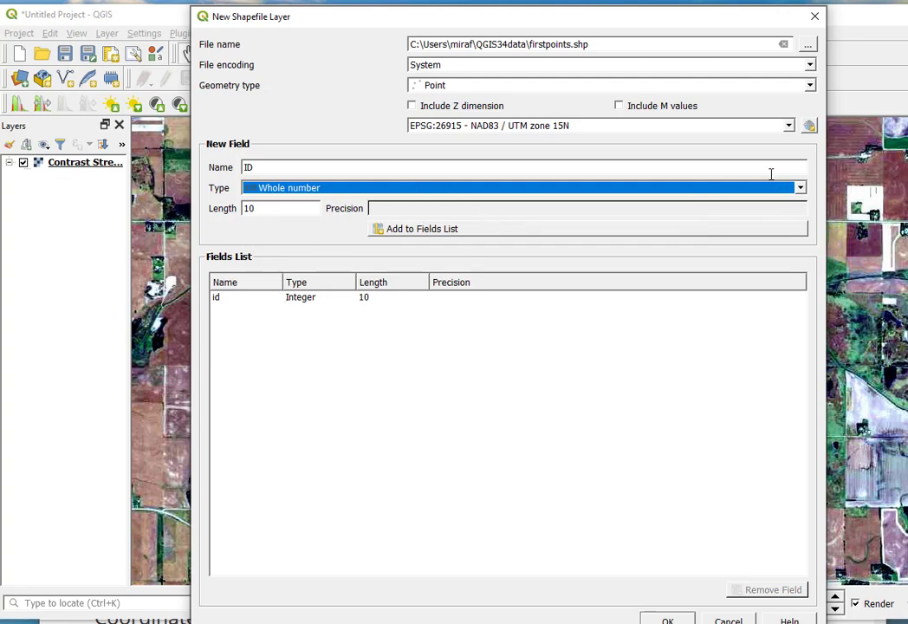
Step: Add a text field called name with length 10 to the fields list and create the firstpoints layer
{"action": "double_click", "coordinate": [326, 166]}
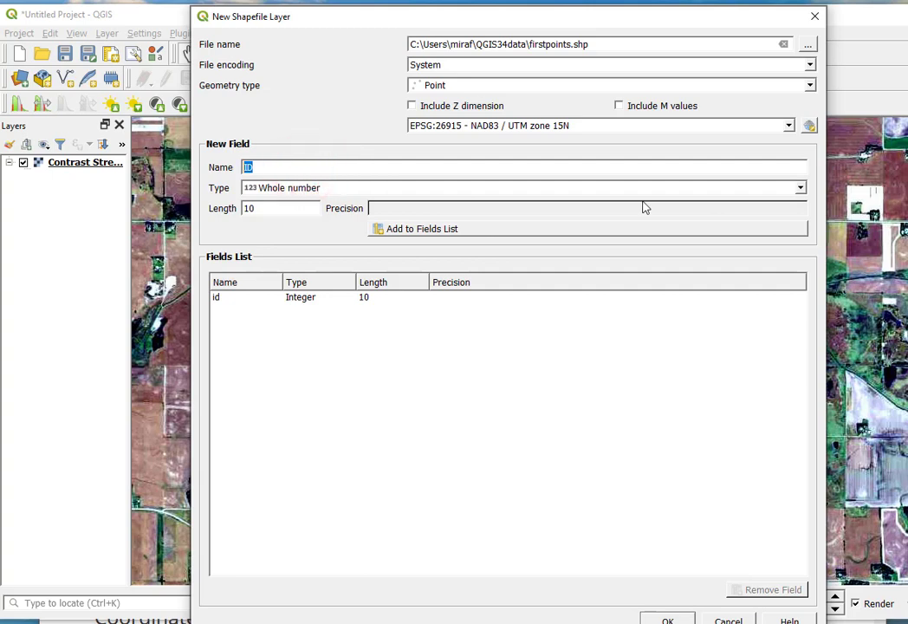
{"action": "left_click", "coordinate": [800, 187]}
{"action": "left_click", "coordinate": [537, 201]}
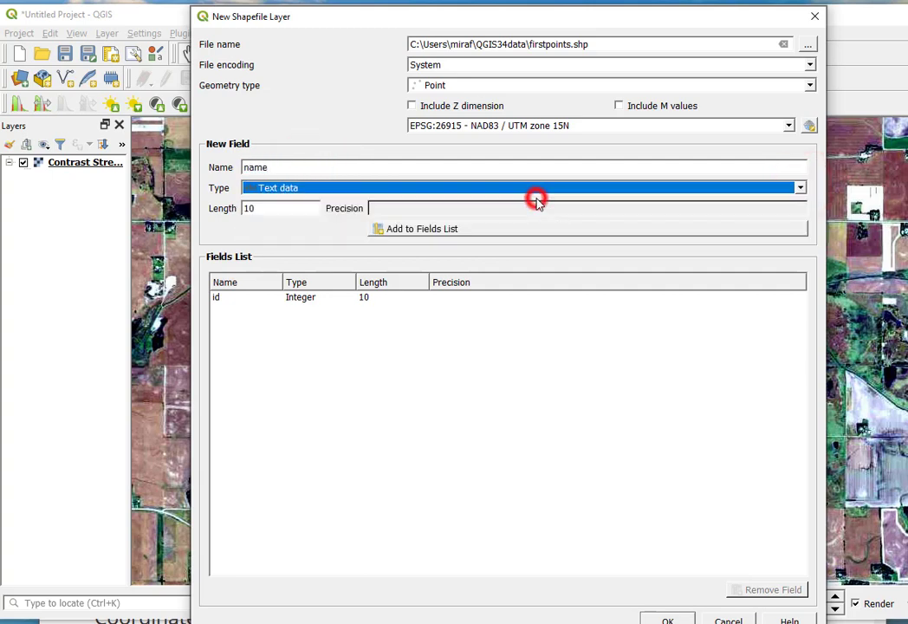
{"action": "left_click", "coordinate": [657, 429]}
{"action": "left_click", "coordinate": [493, 233]}
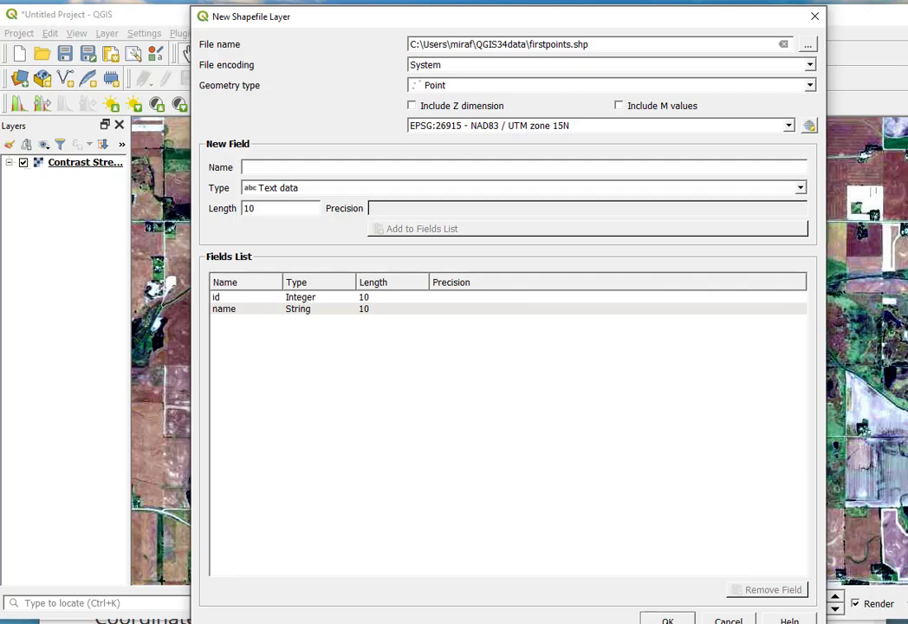
{"action": "left_click", "coordinate": [667, 620]}
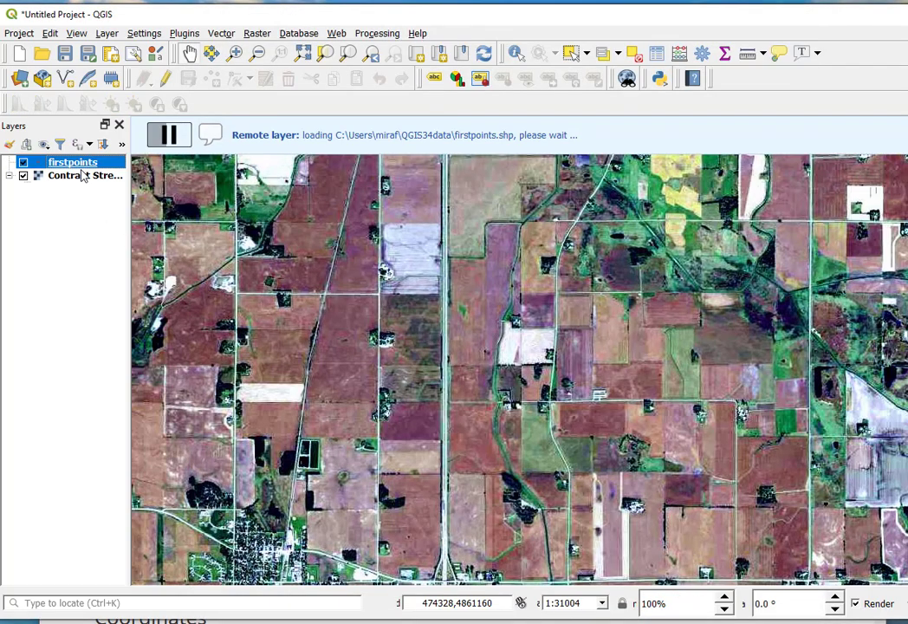
Step: Turn on editing for the firstpoints layer and view the available edit-saving options
{"action": "left_click", "coordinate": [164, 80]}
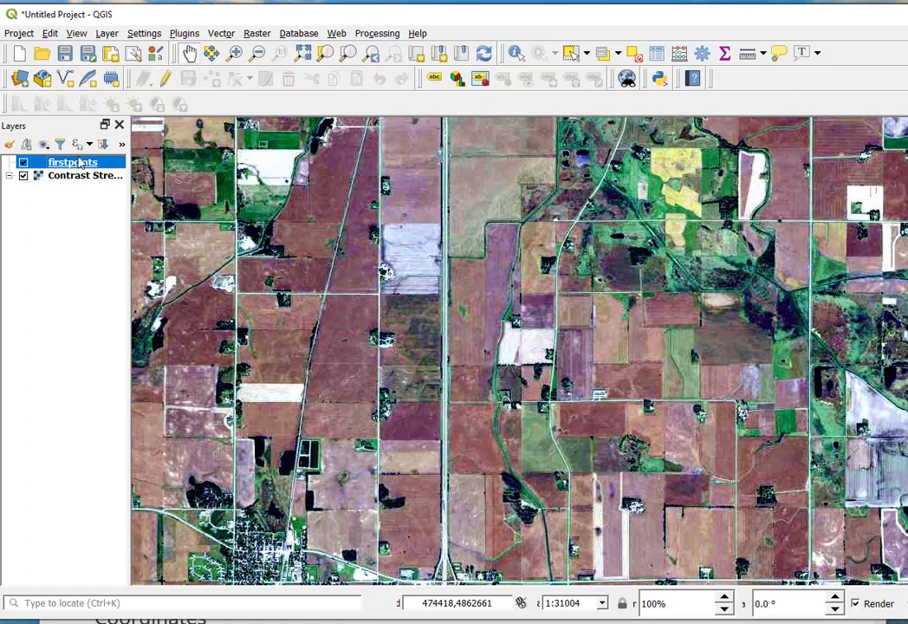
{"action": "left_click", "coordinate": [82, 167]}
{"action": "left_click", "coordinate": [166, 83]}
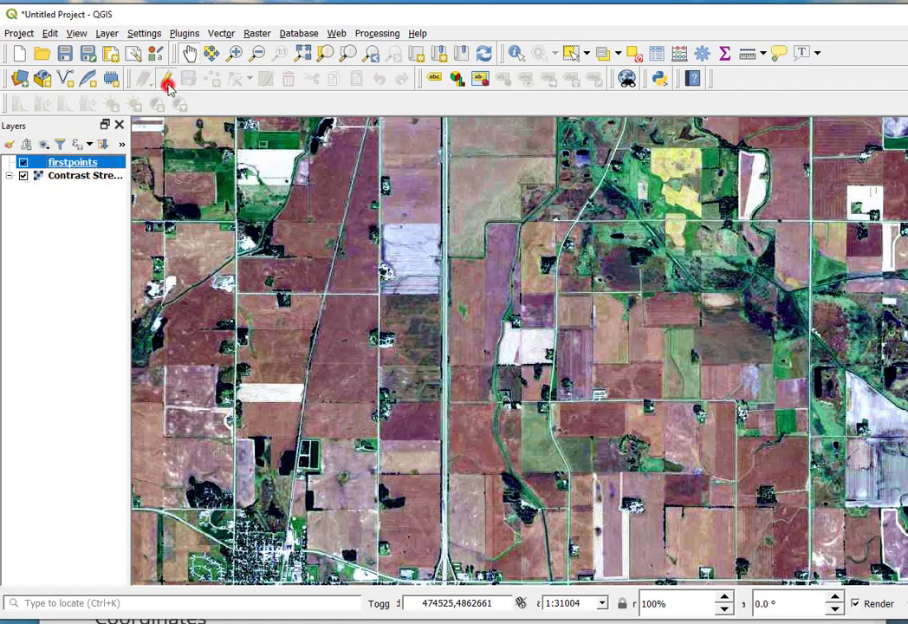
{"action": "left_click", "coordinate": [167, 82]}
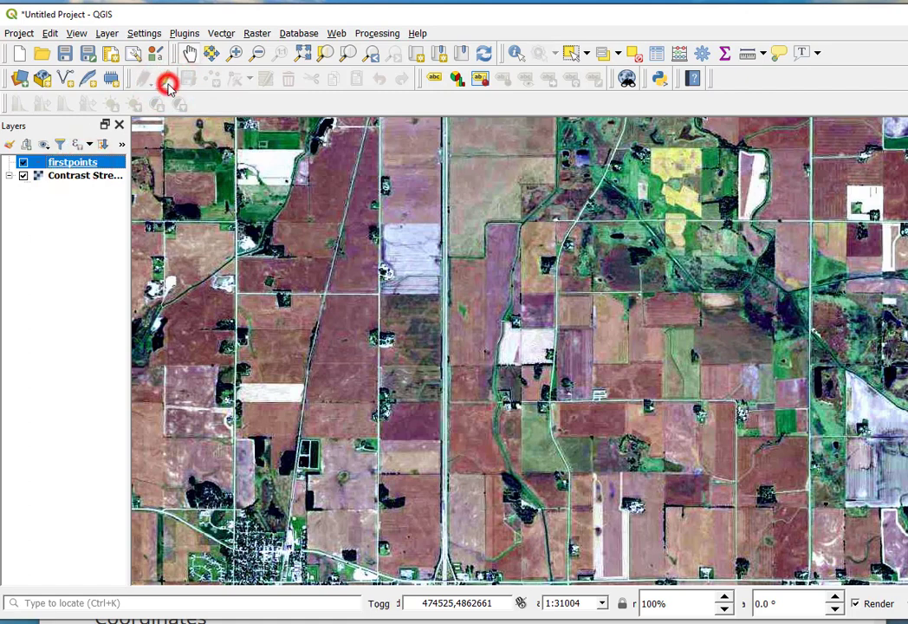
{"action": "left_click", "coordinate": [167, 82]}
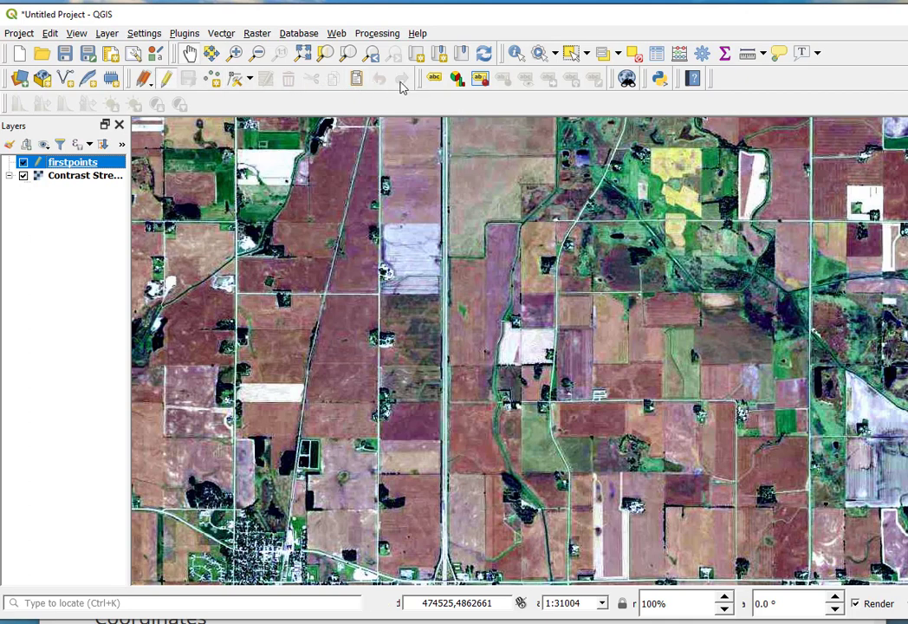
{"action": "left_click", "coordinate": [165, 78]}
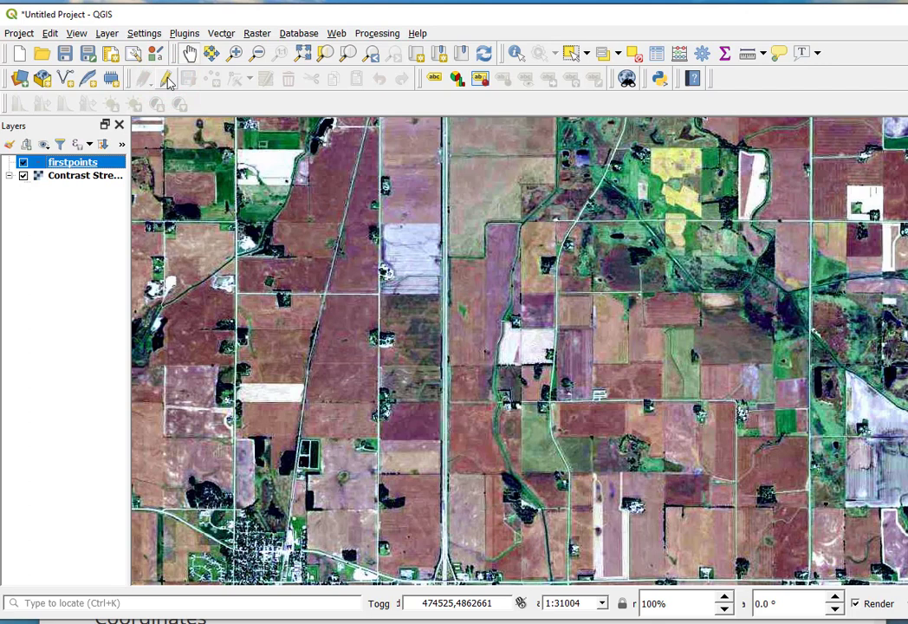
{"action": "left_click", "coordinate": [166, 79]}
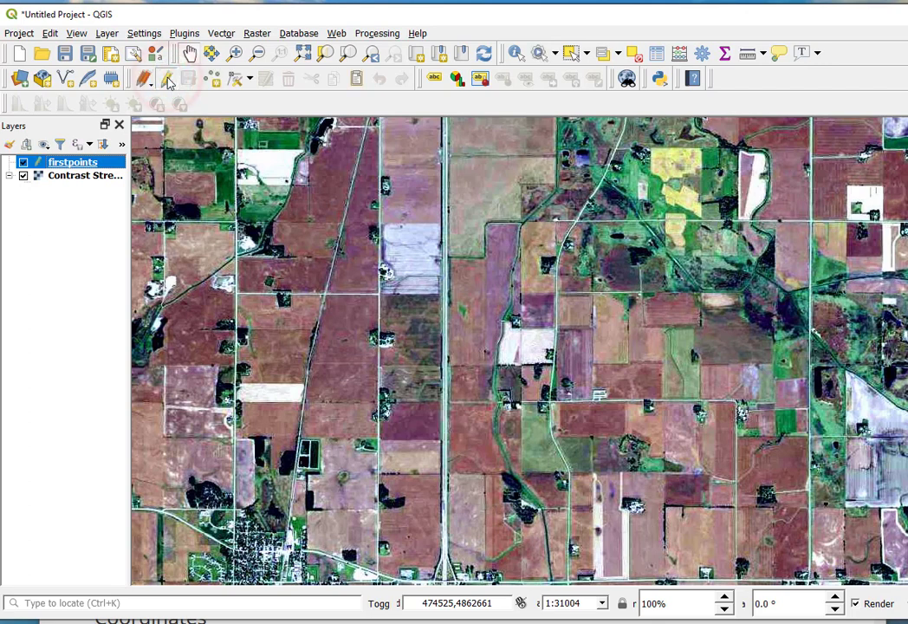
{"action": "left_click", "coordinate": [149, 81]}
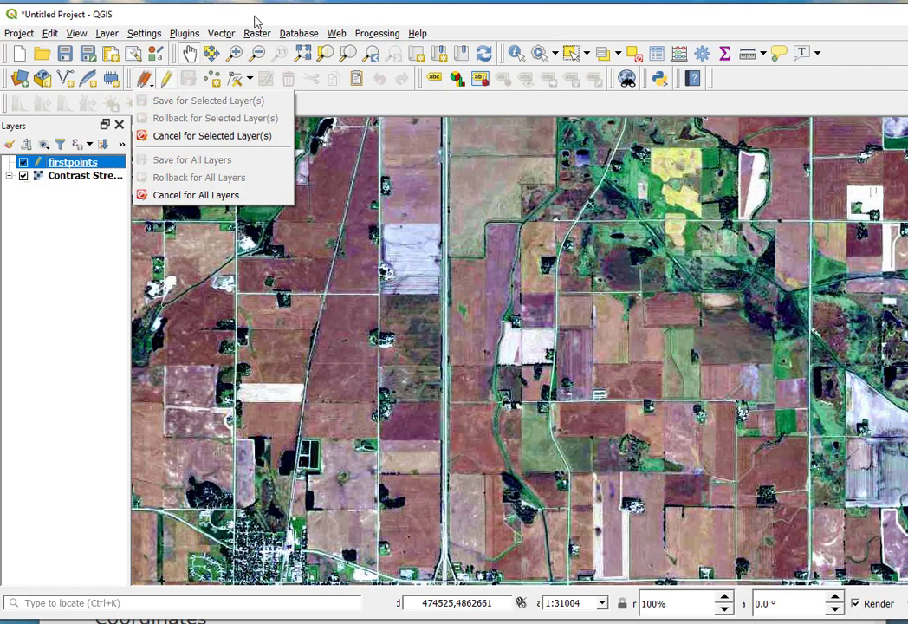
Step: Add a point on the small white building south of the wooded farmstead's driveway, with id 1 and name building
{"action": "left_click", "coordinate": [212, 79]}
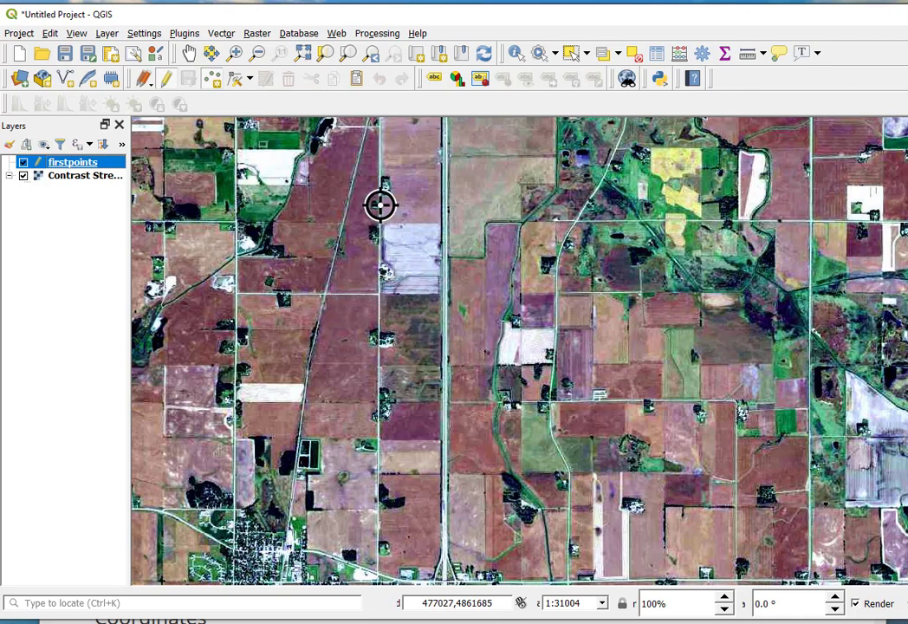
{"action": "scroll", "coordinate": [387, 203], "scroll_direction": "down", "scroll_amount": 2}
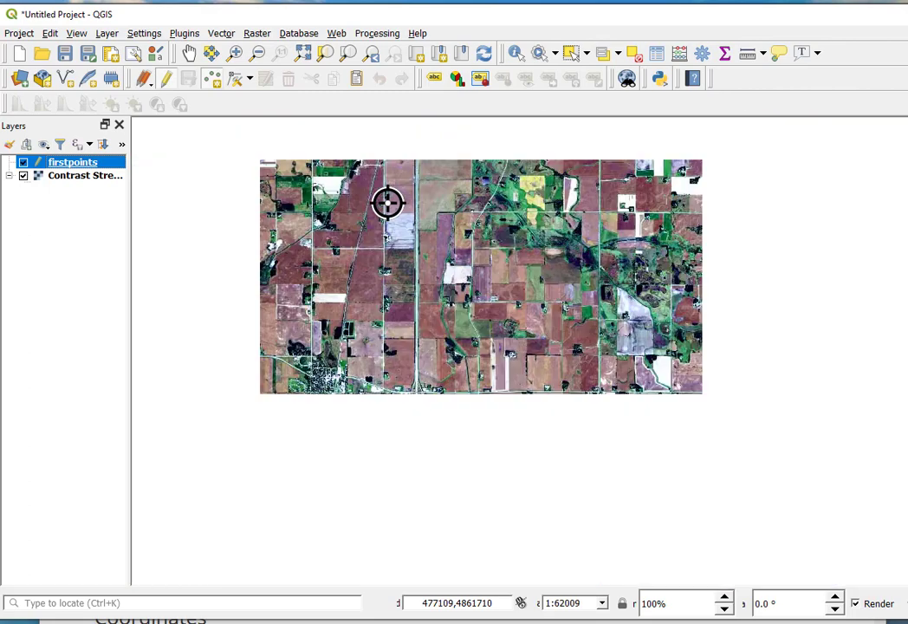
{"action": "scroll", "coordinate": [387, 203], "scroll_direction": "up", "scroll_amount": 2}
{"action": "scroll", "coordinate": [388, 202], "scroll_direction": "down", "scroll_amount": 3}
{"action": "scroll", "coordinate": [388, 203], "scroll_direction": "up", "scroll_amount": 2}
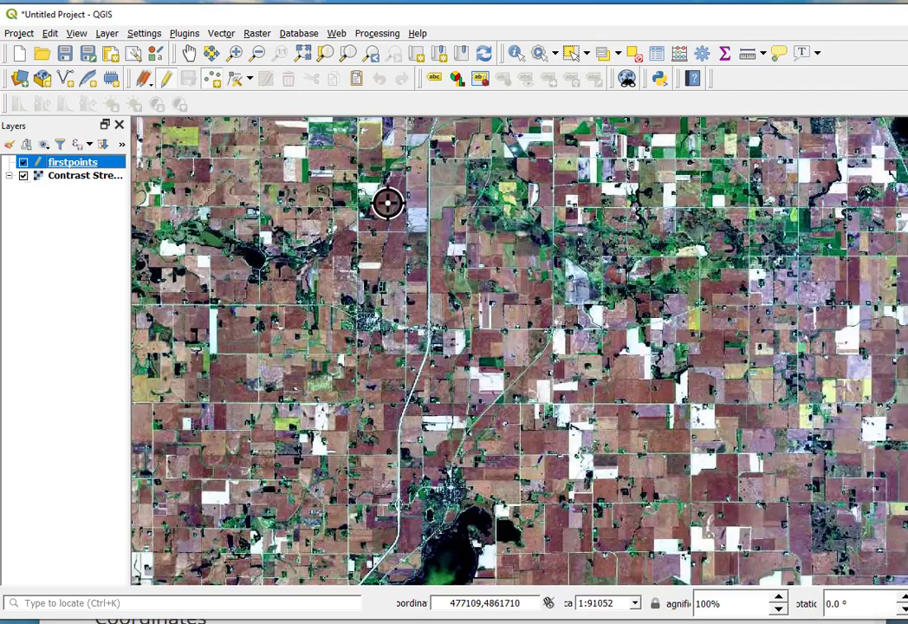
{"action": "scroll", "coordinate": [388, 202], "scroll_direction": "down", "scroll_amount": 2}
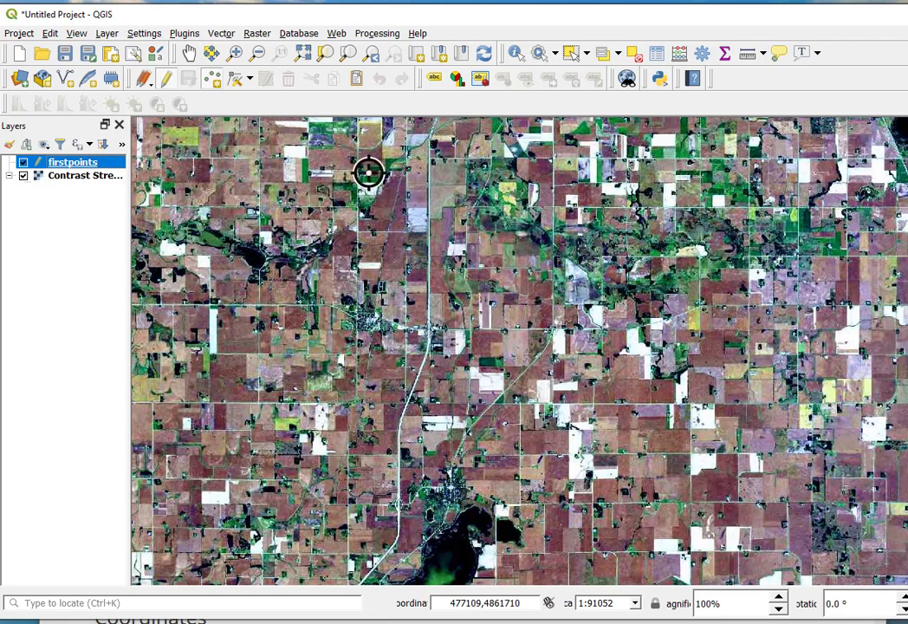
{"action": "left_click", "coordinate": [232, 54]}
{"action": "left_click_drag", "start_coordinate": [389, 187], "coordinate": [469, 291]}
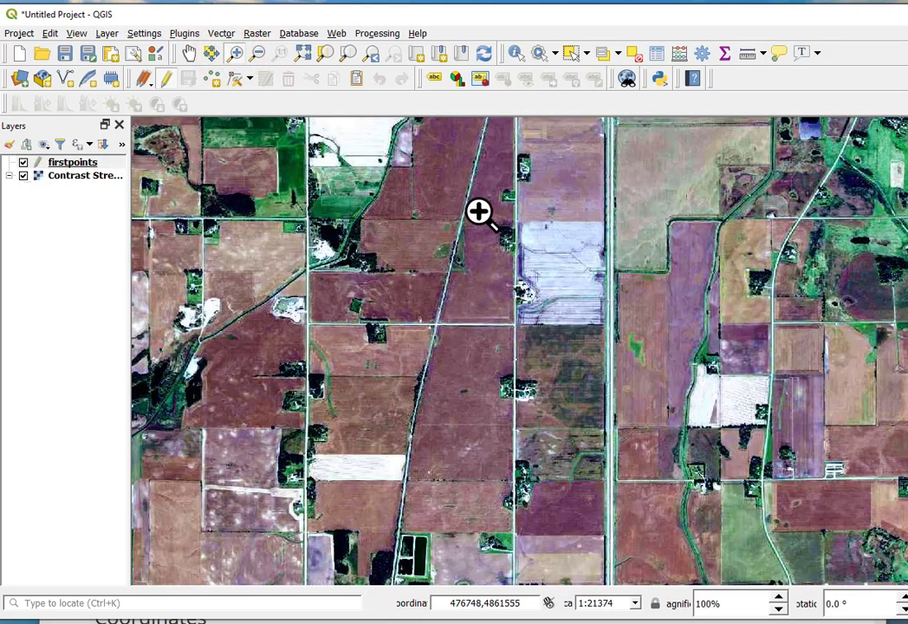
{"action": "left_click_drag", "start_coordinate": [478, 211], "coordinate": [533, 298]}
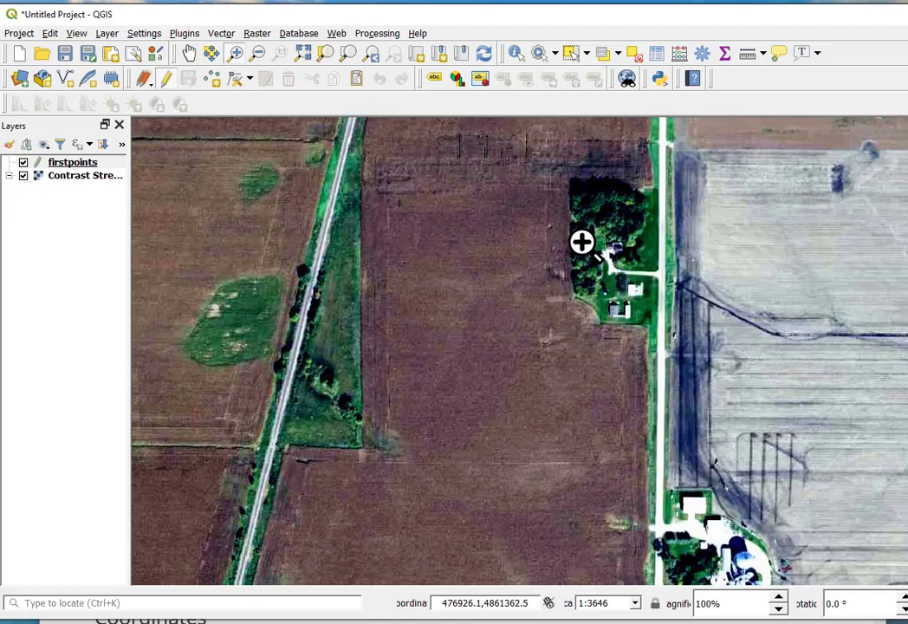
{"action": "left_click", "coordinate": [212, 79]}
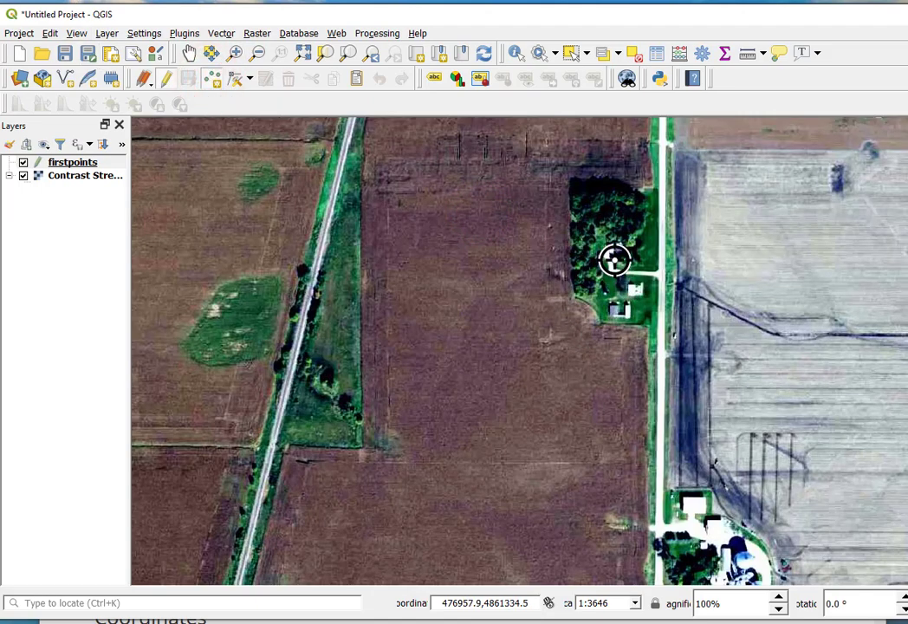
{"action": "left_click", "coordinate": [635, 291]}
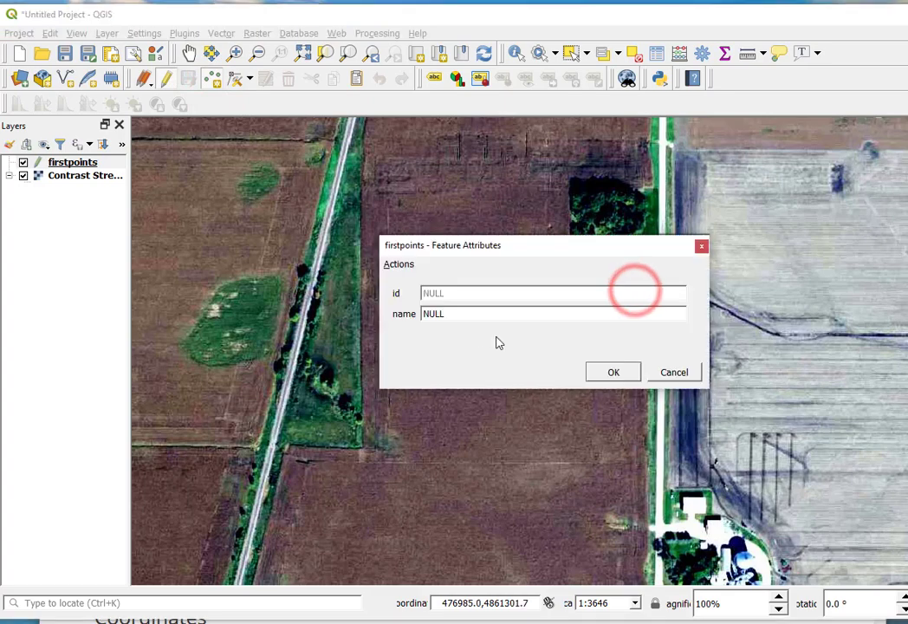
{"action": "left_click", "coordinate": [437, 316]}
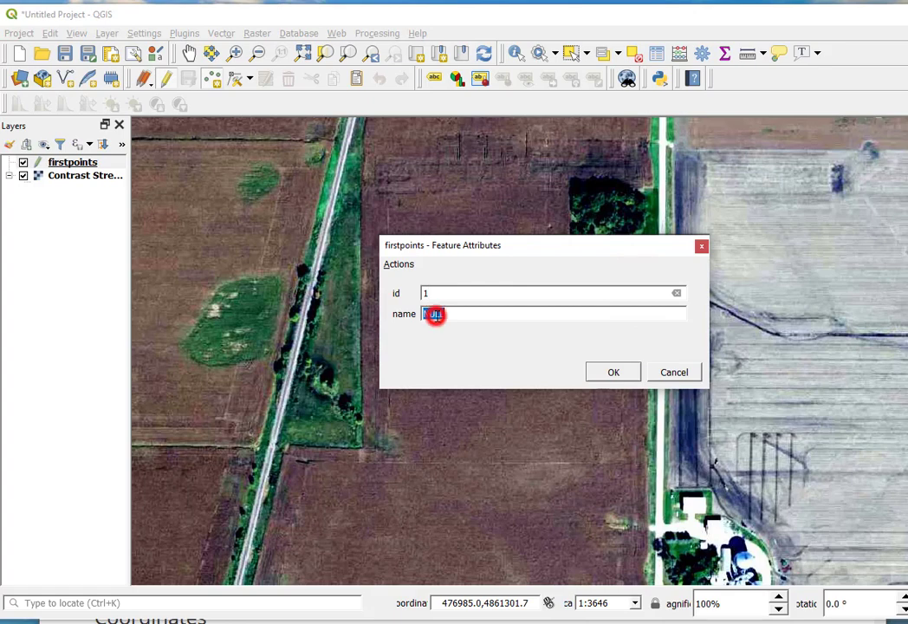
{"action": "type", "text": "building"}
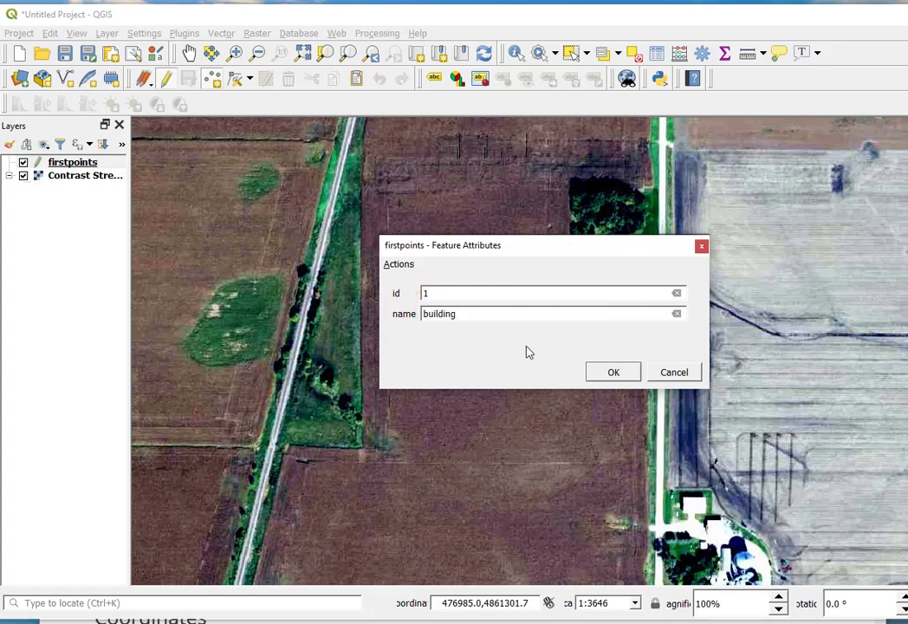
{"action": "left_click", "coordinate": [613, 374]}
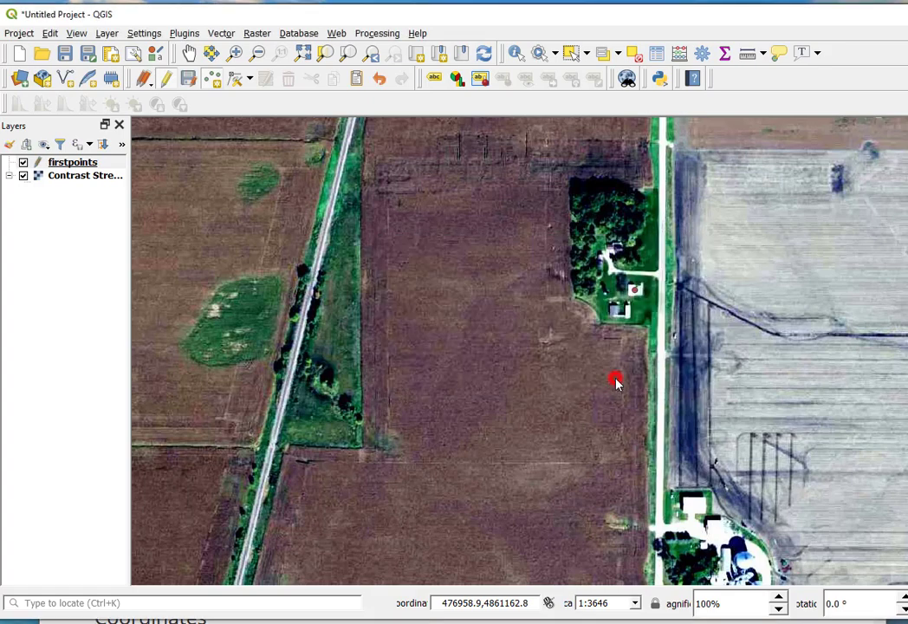
Step: Add a point on the building just southwest of the first point, with id 2 and name another bu
{"action": "left_click", "coordinate": [622, 310]}
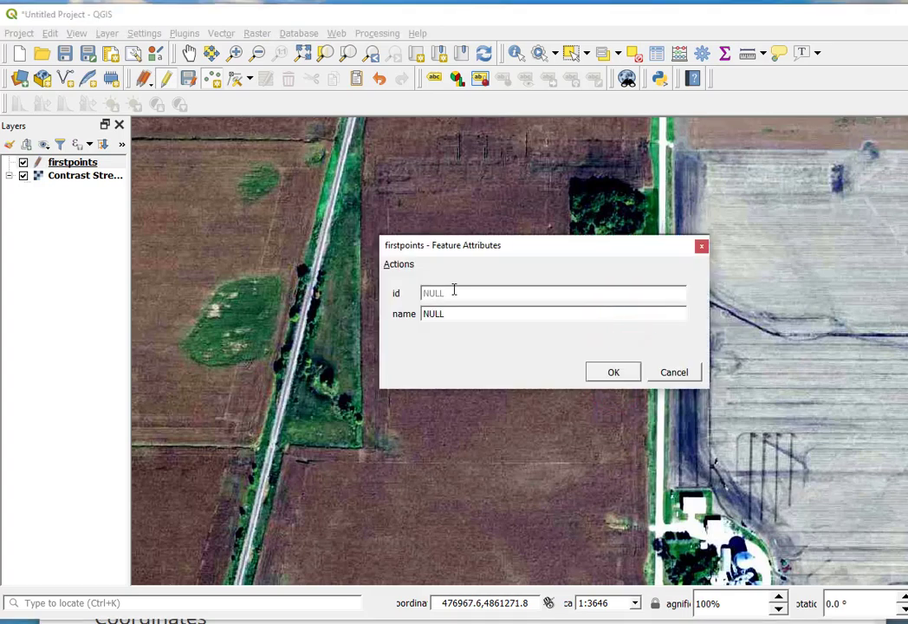
{"action": "left_click", "coordinate": [481, 321]}
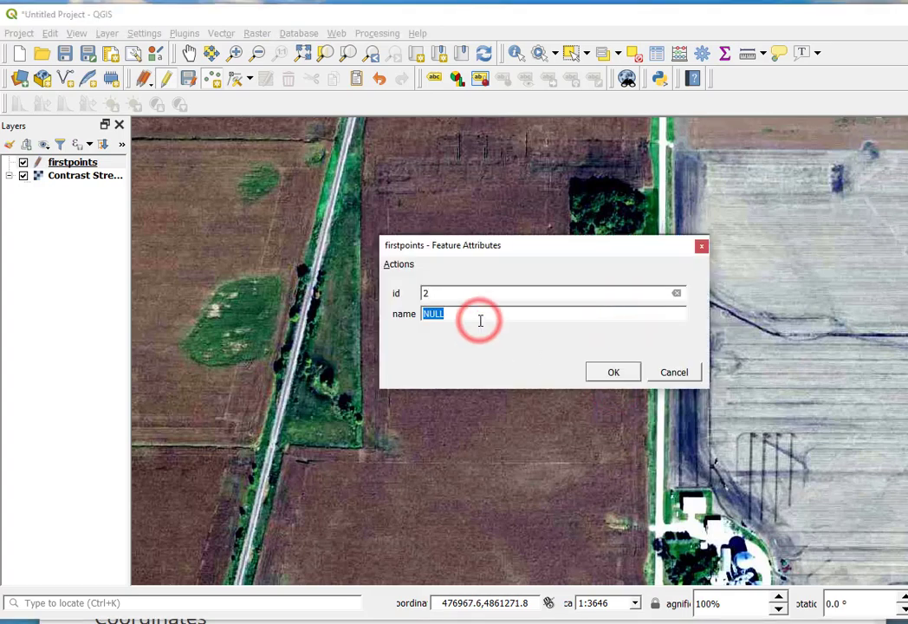
{"action": "type", "text": "another bu"}
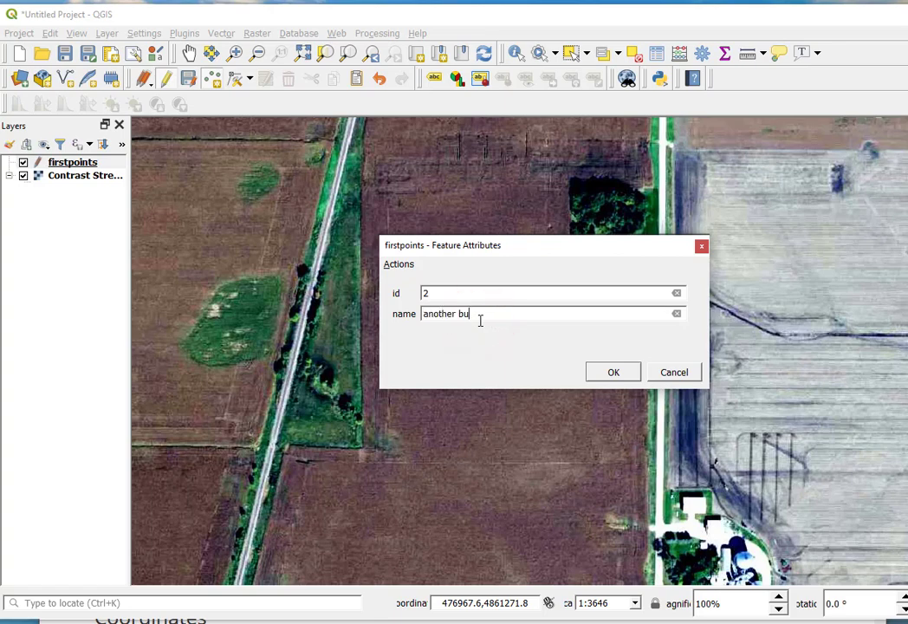
{"action": "left_click", "coordinate": [616, 371]}
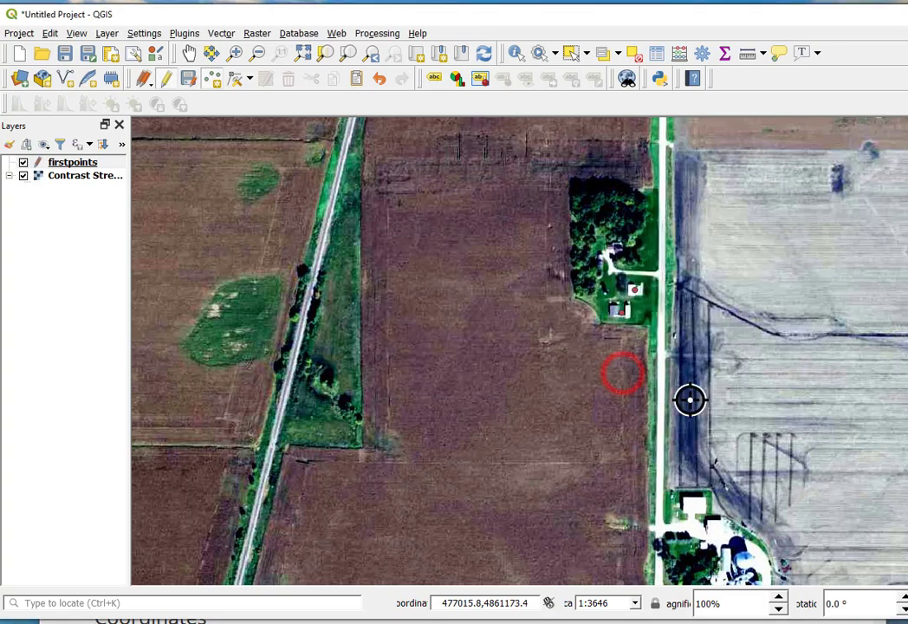
Step: Add a point on the white-roofed building at the north end of the southeastern farmstead, with id 3 and name barn
{"action": "left_click", "coordinate": [694, 505]}
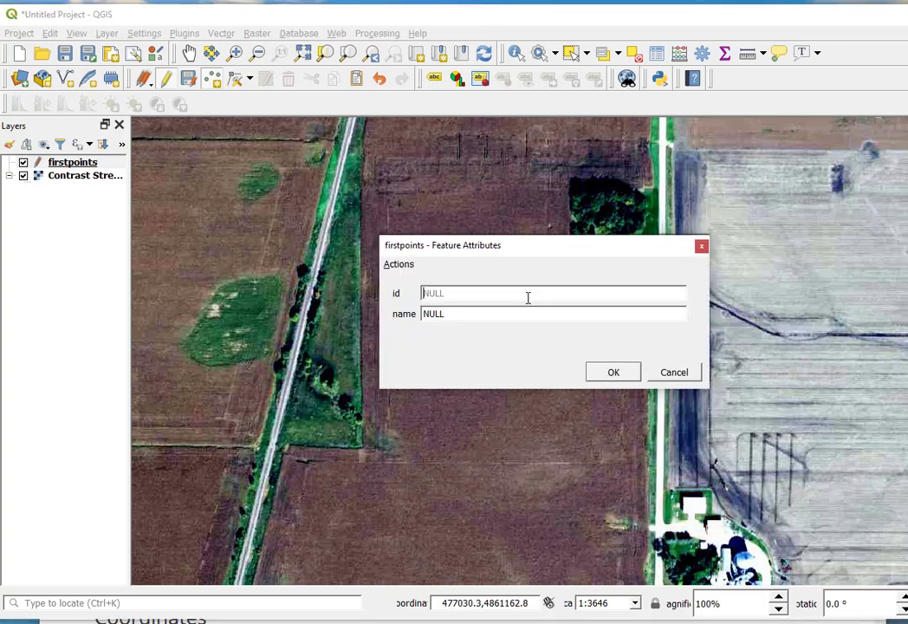
{"action": "type", "text": "3"}
{"action": "left_click", "coordinate": [465, 317]}
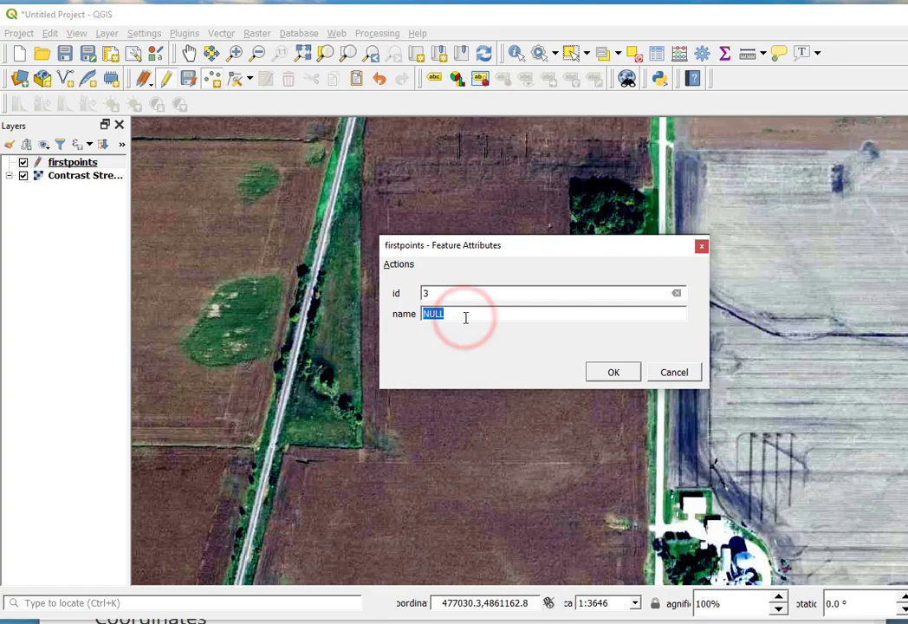
{"action": "type", "text": "barn"}
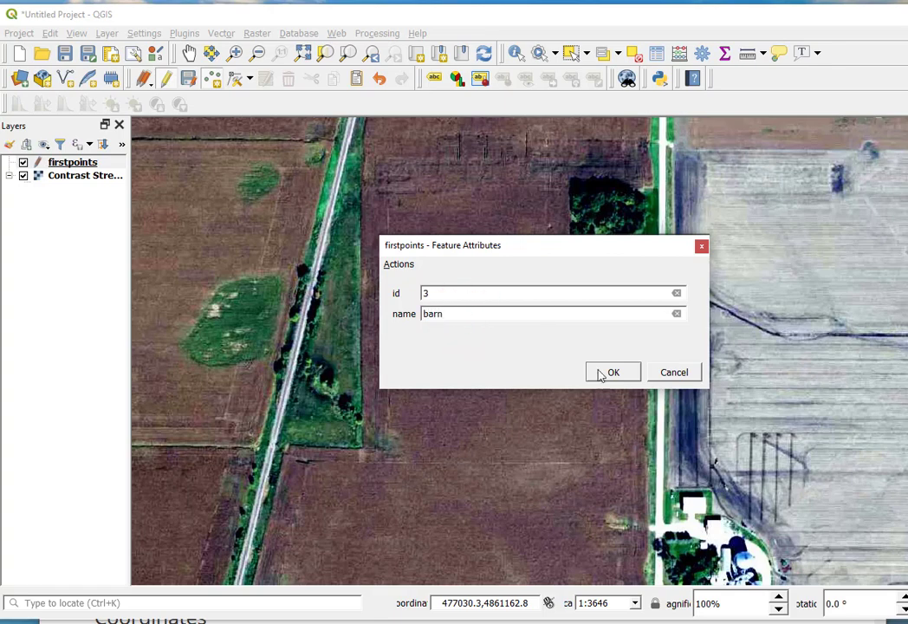
{"action": "left_click", "coordinate": [613, 372]}
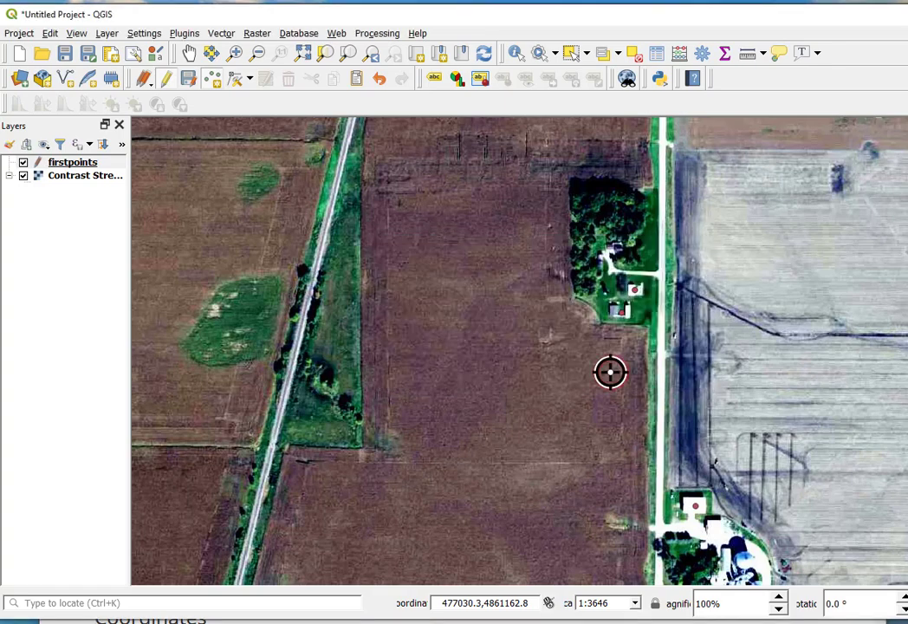
Step: Add a point on the round silo southeast of the barn, with id 5 and name silo
{"action": "left_click", "coordinate": [745, 559]}
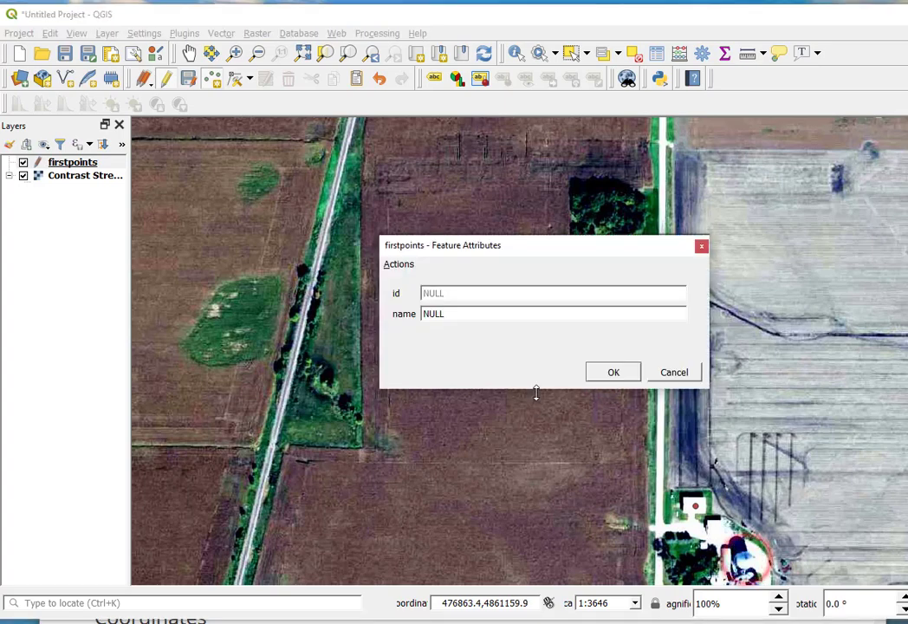
{"action": "left_click", "coordinate": [490, 292]}
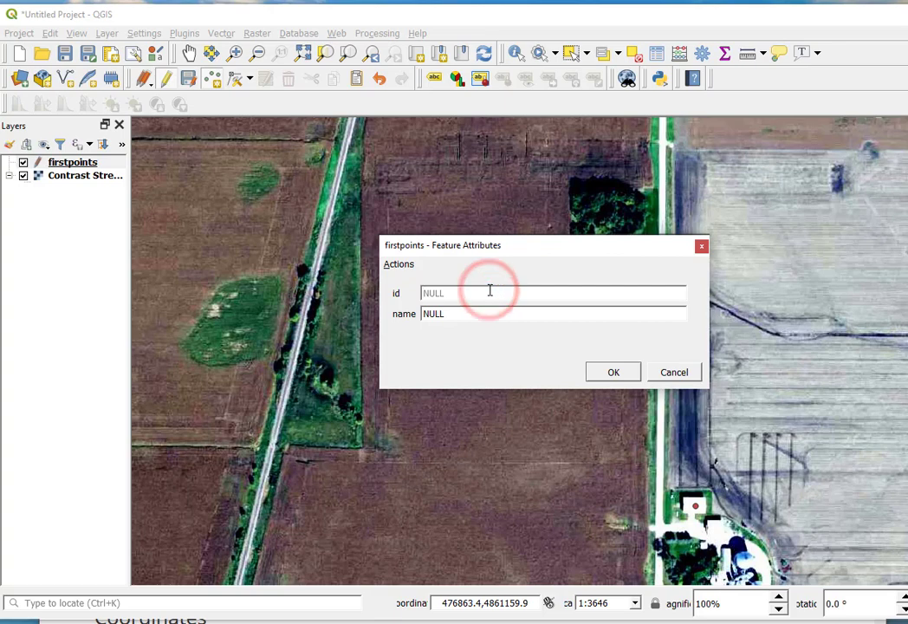
{"action": "type", "text": "5"}
{"action": "left_click", "coordinate": [462, 314]}
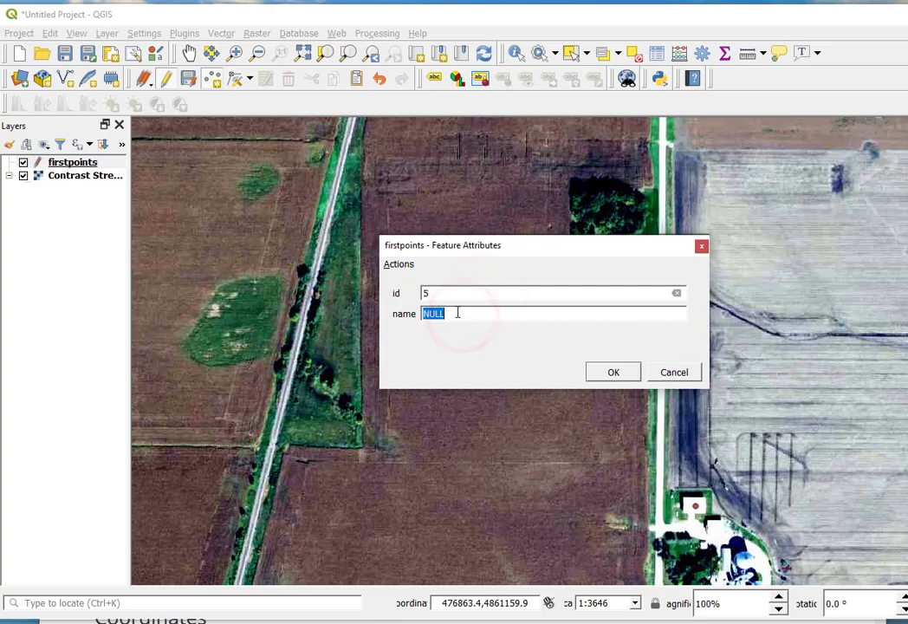
{"action": "type", "text": "silo"}
{"action": "left_click", "coordinate": [613, 373]}
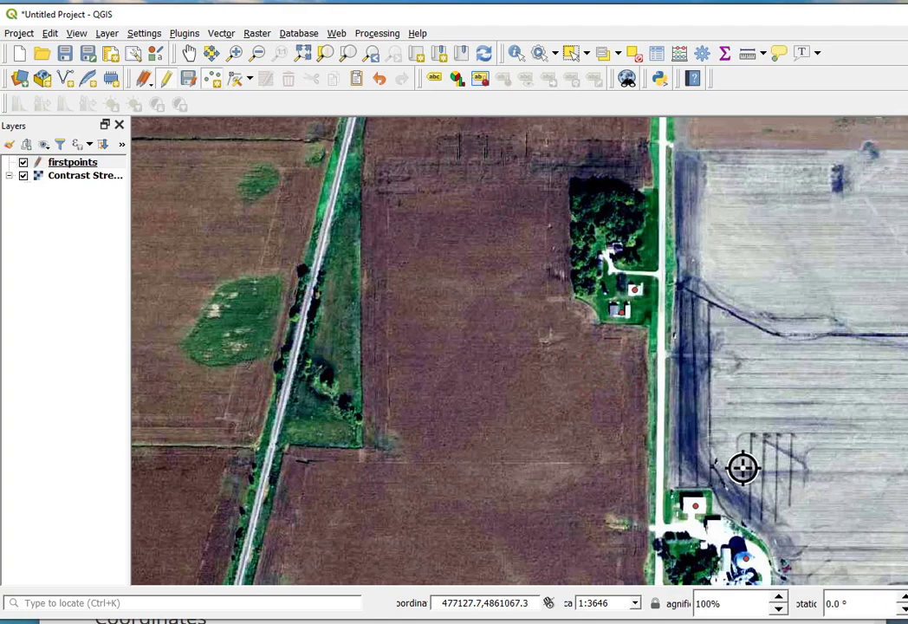
Step: View the full extent of all layers and return to the previous map view south of the farmstead
{"action": "key", "text": "Down"}
{"action": "key", "text": "Down"}
{"action": "key", "text": "Down"}
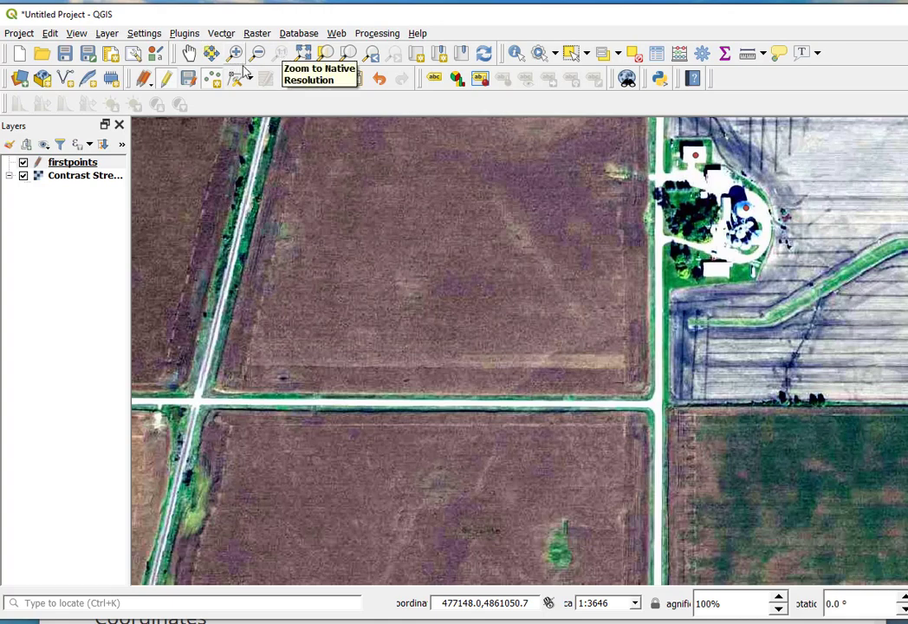
{"action": "left_click", "coordinate": [305, 55]}
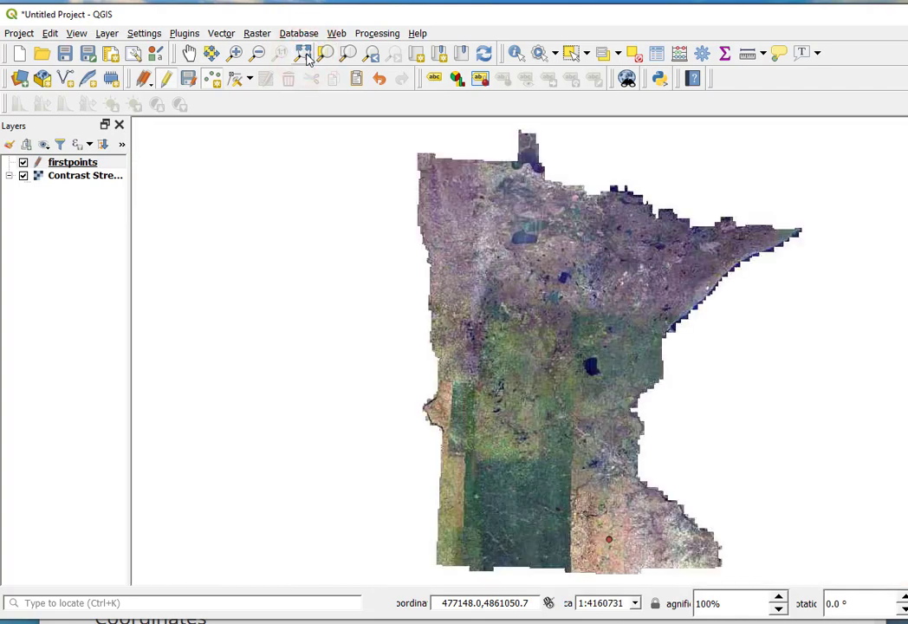
{"action": "left_click", "coordinate": [372, 53]}
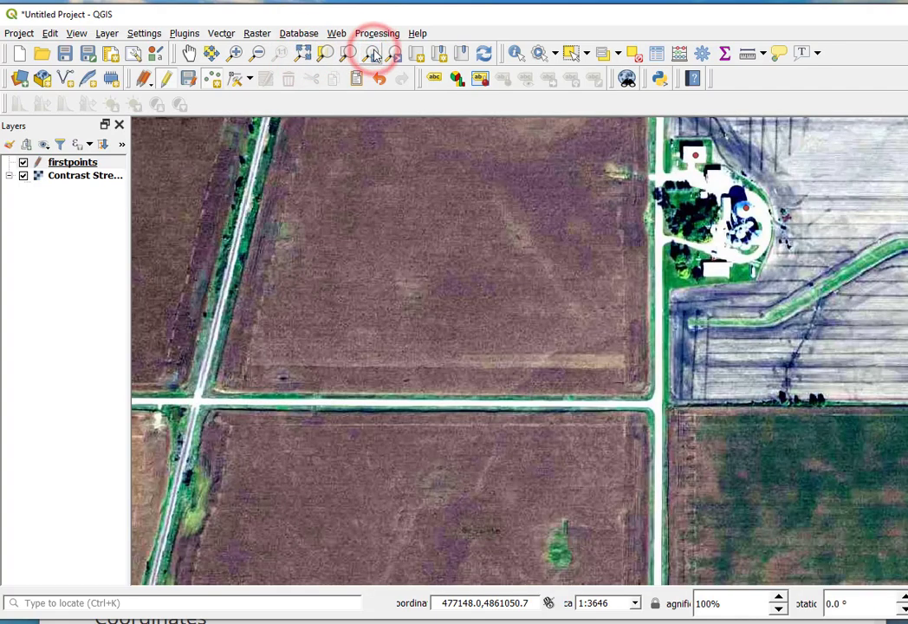
Step: Add a point with id 6 and no name on the western building of the farmstead east of the curved road
{"action": "left_click", "coordinate": [189, 53]}
{"action": "left_click_drag", "start_coordinate": [901, 381], "coordinate": [476, 409]}
{"action": "left_click_drag", "start_coordinate": [803, 284], "coordinate": [456, 369]}
{"action": "left_click_drag", "start_coordinate": [776, 184], "coordinate": [576, 225]}
{"action": "left_click_drag", "start_coordinate": [778, 252], "coordinate": [271, 316]}
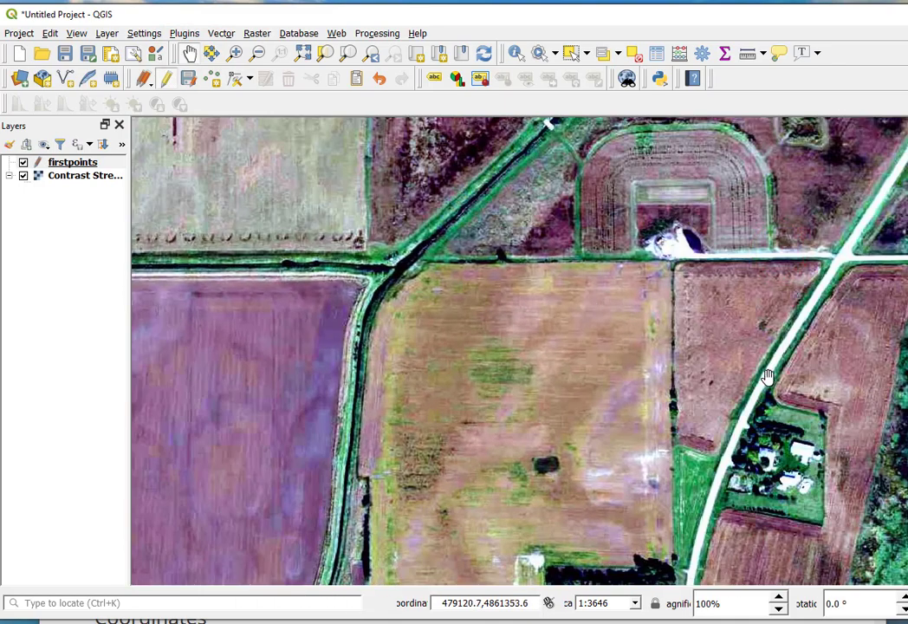
{"action": "left_click_drag", "start_coordinate": [766, 377], "coordinate": [582, 254]}
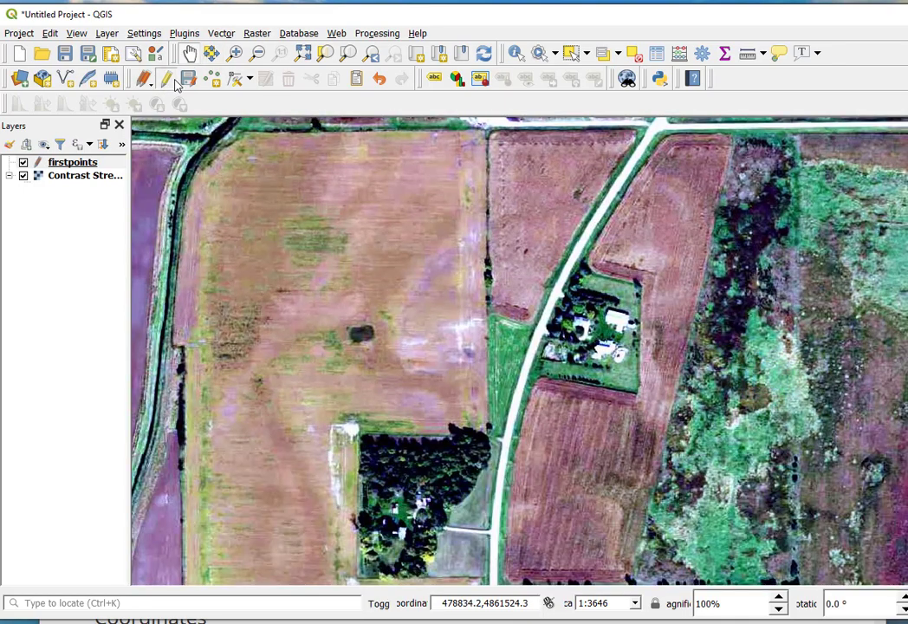
{"action": "left_click", "coordinate": [211, 78]}
{"action": "left_click", "coordinate": [585, 323]}
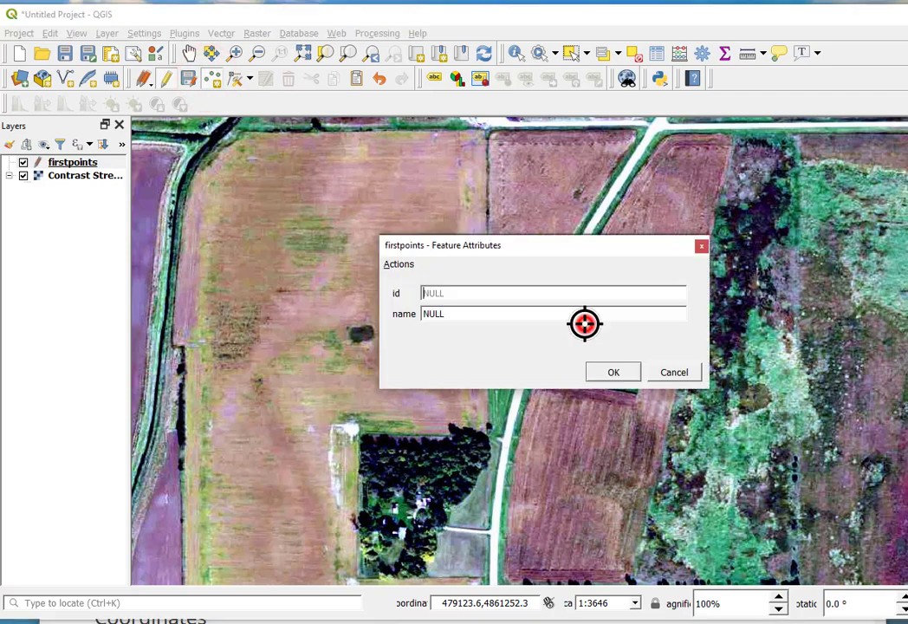
{"action": "type", "text": "6"}
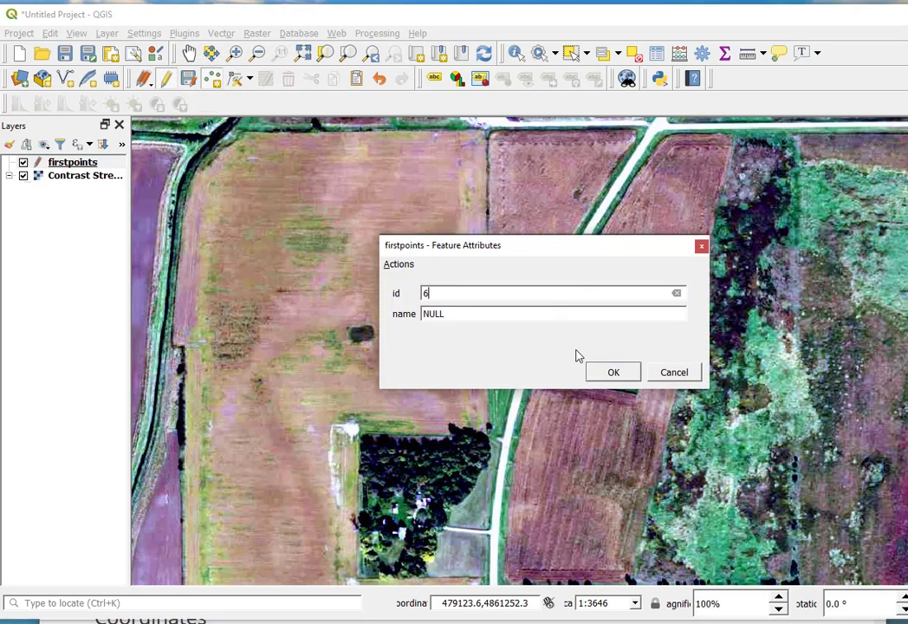
{"action": "left_click", "coordinate": [618, 372]}
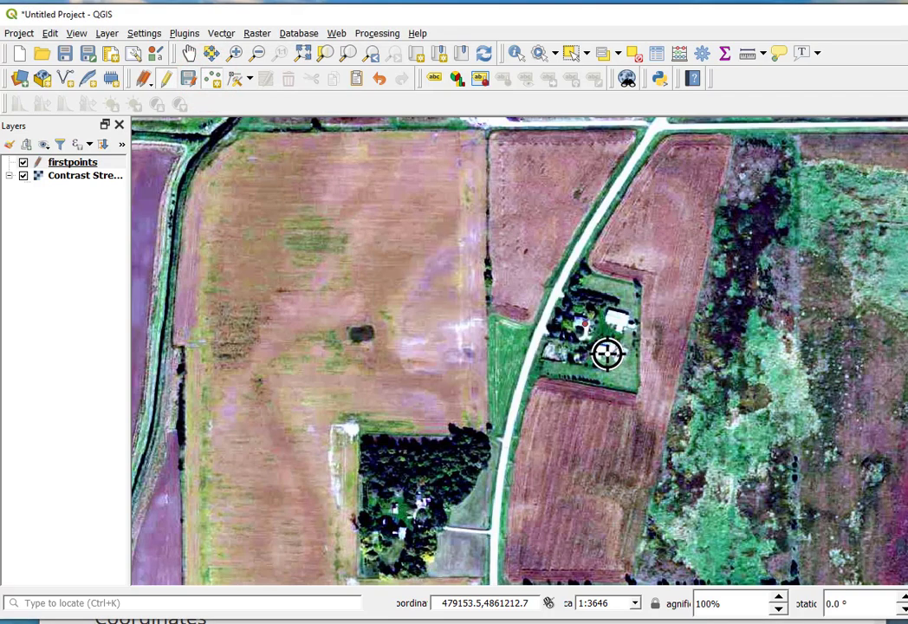
Step: Add points with blank attributes on the two other white buildings in the farmstead beside the curved road
{"action": "left_click", "coordinate": [607, 354]}
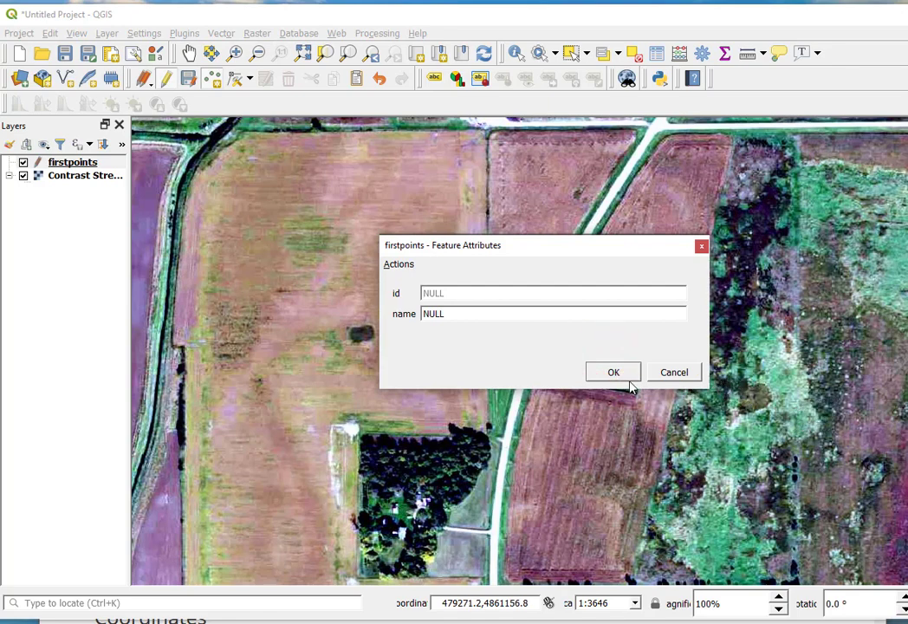
{"action": "left_click", "coordinate": [613, 372]}
{"action": "left_click", "coordinate": [621, 321]}
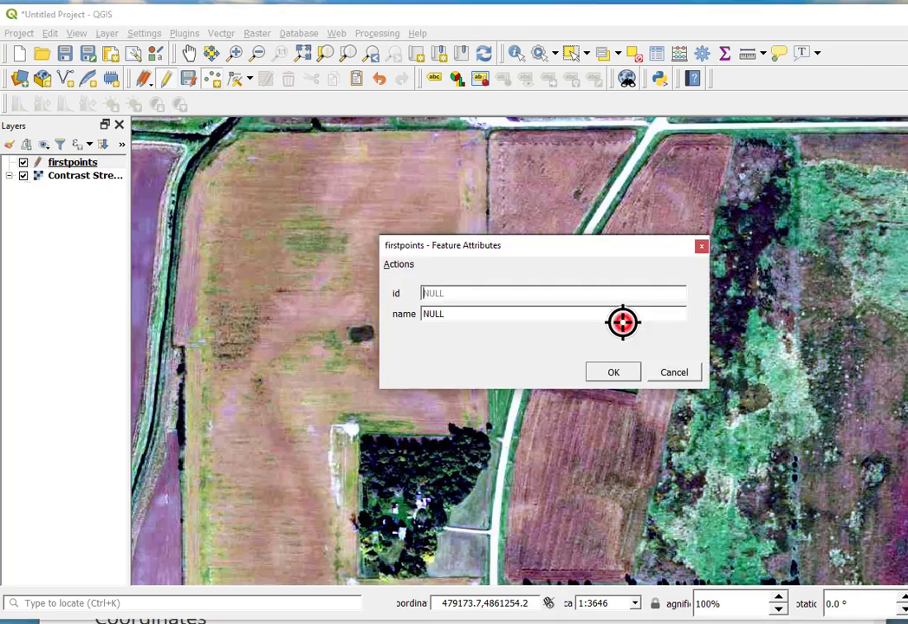
{"action": "key", "text": "Return"}
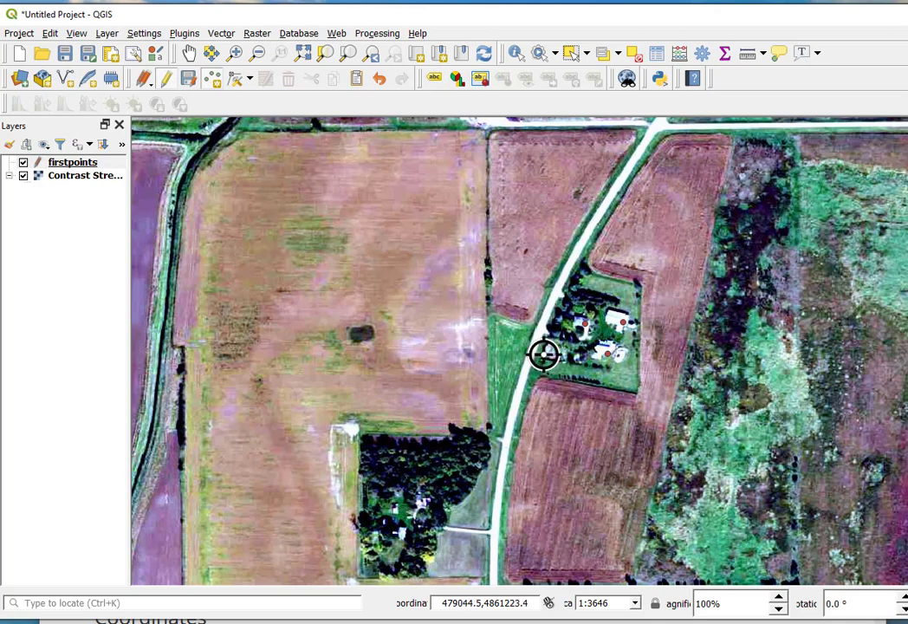
Step: View the firstpoints layer at its own extent with the imagery temporarily hidden
{"action": "left_click", "coordinate": [23, 175]}
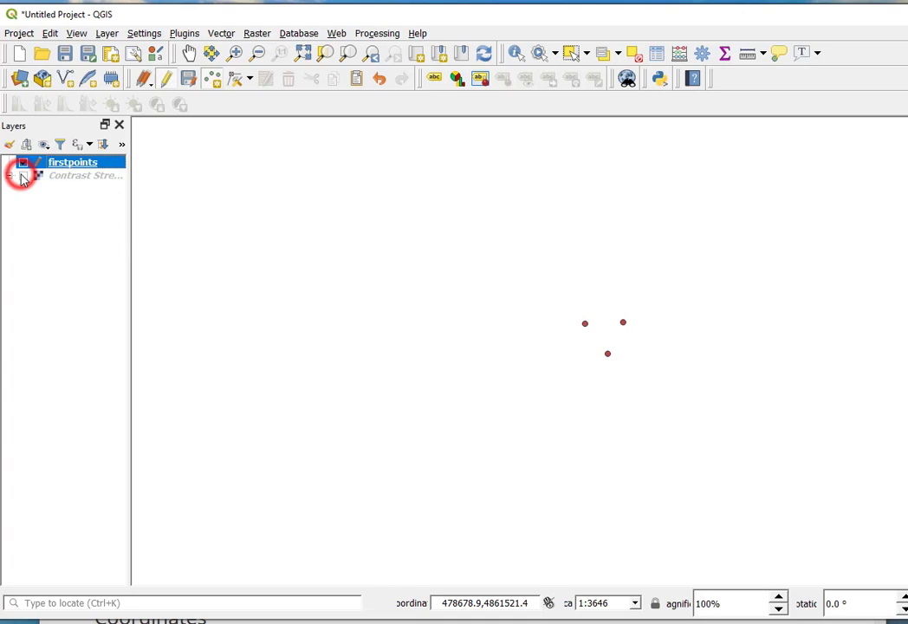
{"action": "right_click", "coordinate": [99, 167]}
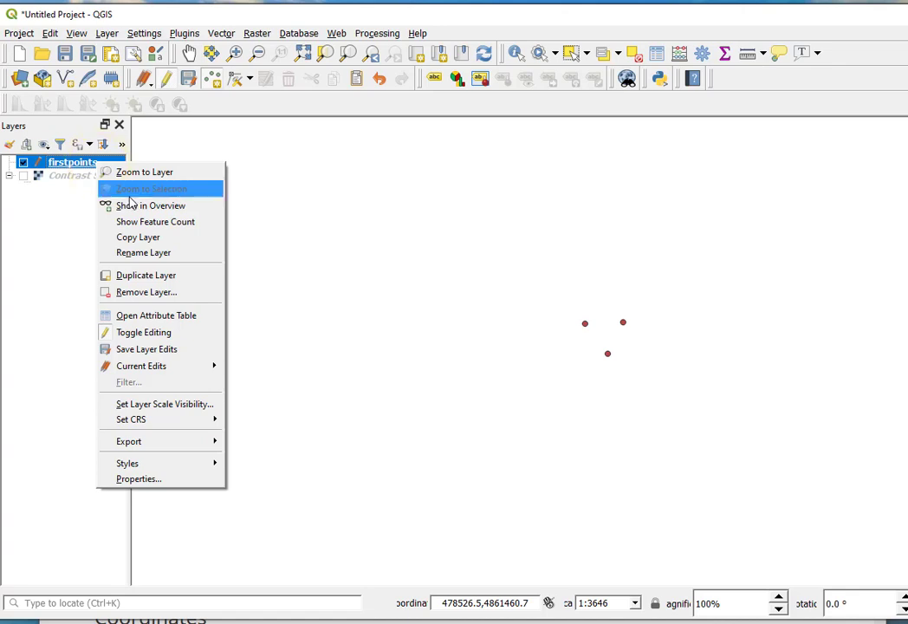
{"action": "left_click", "coordinate": [120, 173]}
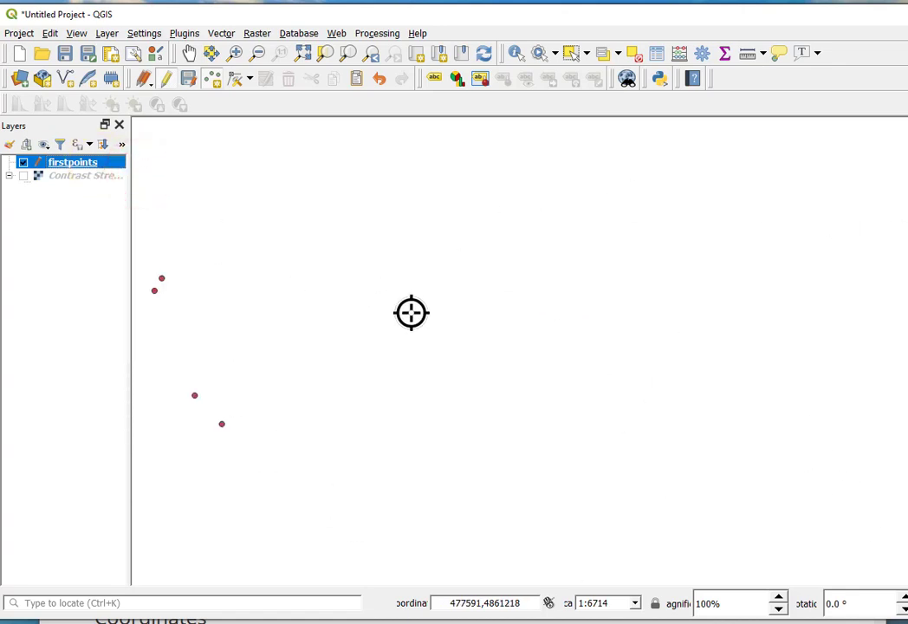
{"action": "left_click", "coordinate": [24, 176]}
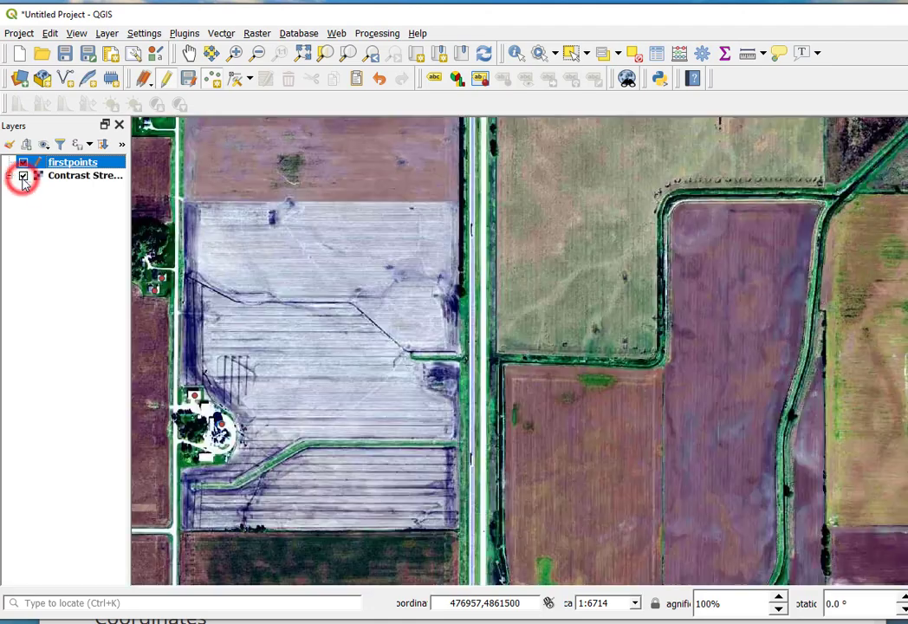
Step: Add points with blank attributes on five more farmsteads: one north of the digitized buildings, two to the northwest and two to the northeast
{"action": "scroll", "coordinate": [579, 422], "scroll_direction": "up", "scroll_amount": 1}
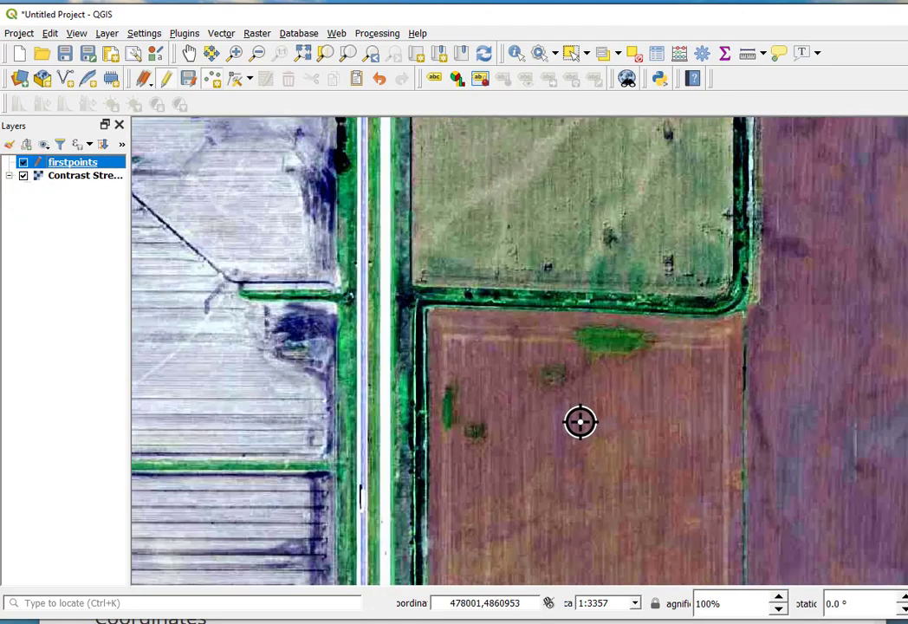
{"action": "scroll", "coordinate": [579, 422], "scroll_direction": "down", "scroll_amount": 2}
{"action": "scroll", "coordinate": [579, 422], "scroll_direction": "down", "scroll_amount": 1}
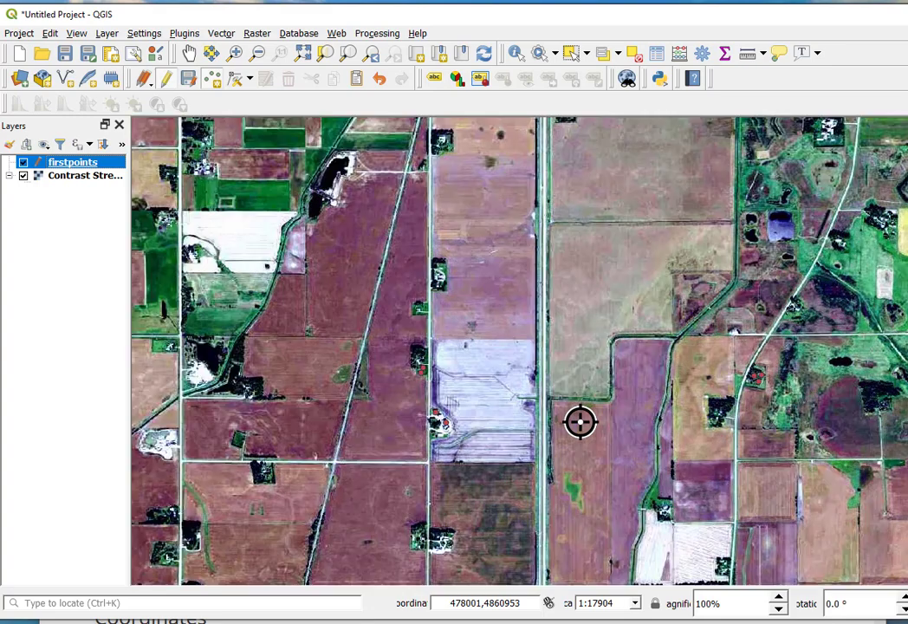
{"action": "left_click", "coordinate": [444, 140]}
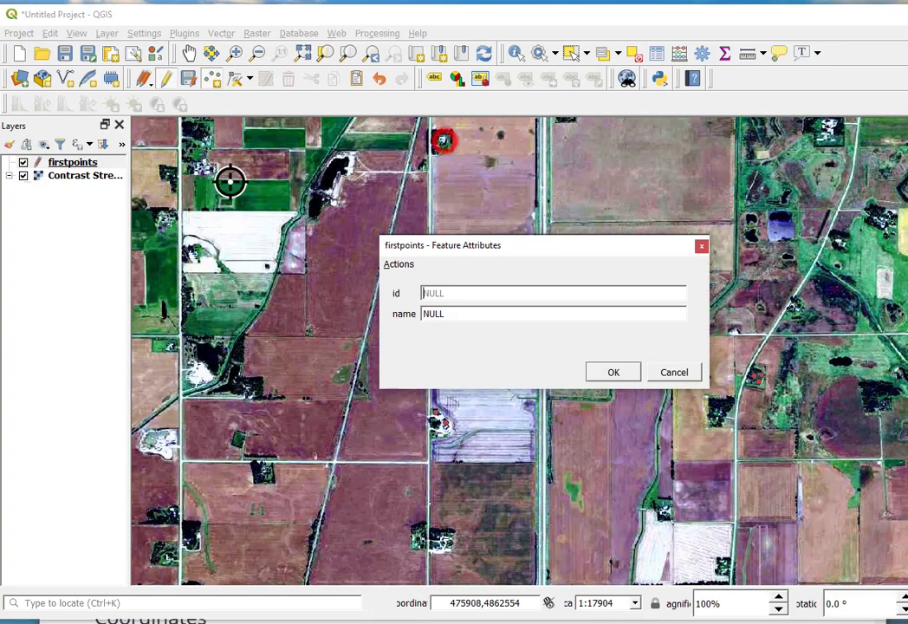
{"action": "left_click", "coordinate": [641, 372]}
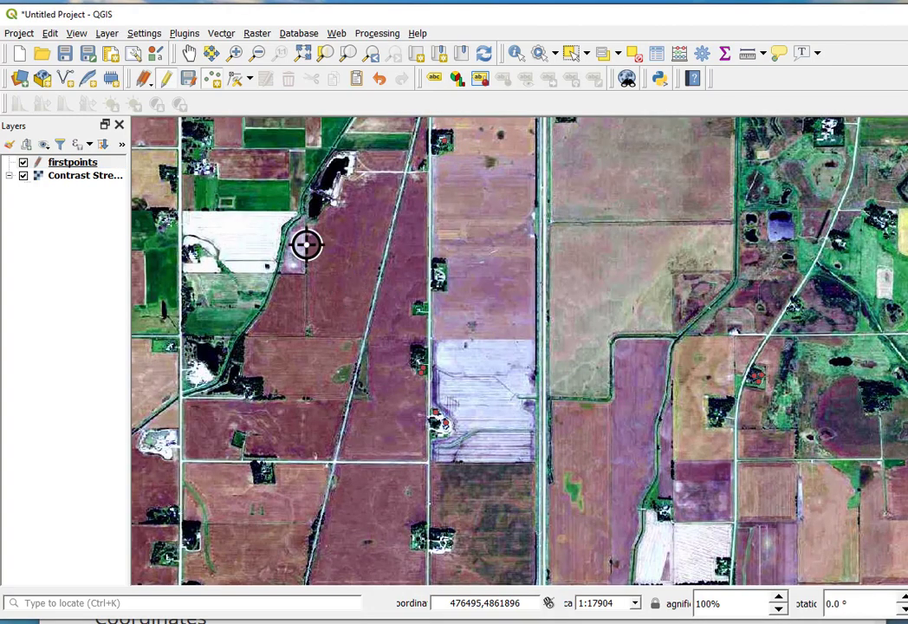
{"action": "left_click", "coordinate": [194, 171]}
{"action": "key", "text": "Return"}
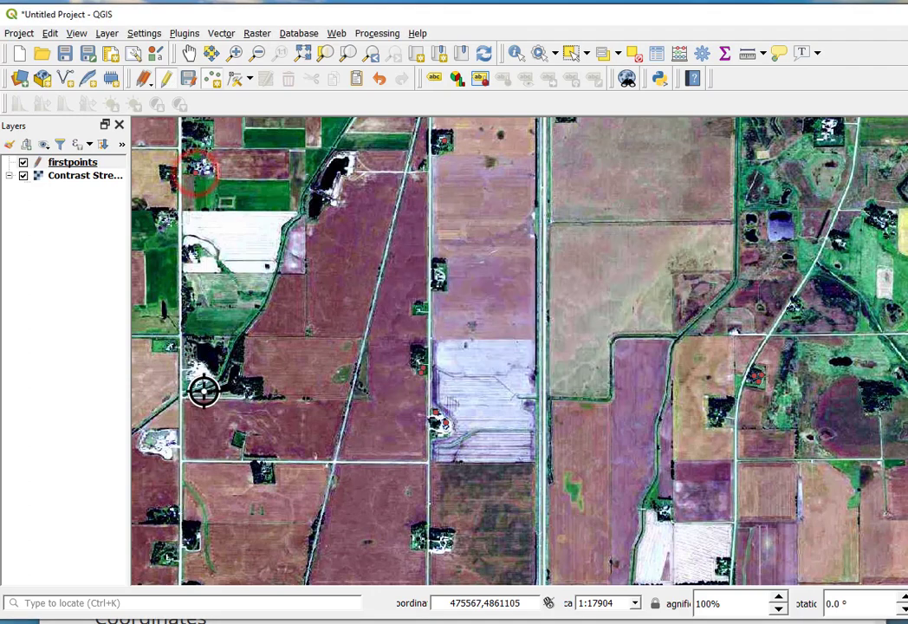
{"action": "left_click", "coordinate": [162, 218]}
{"action": "key", "text": "Return"}
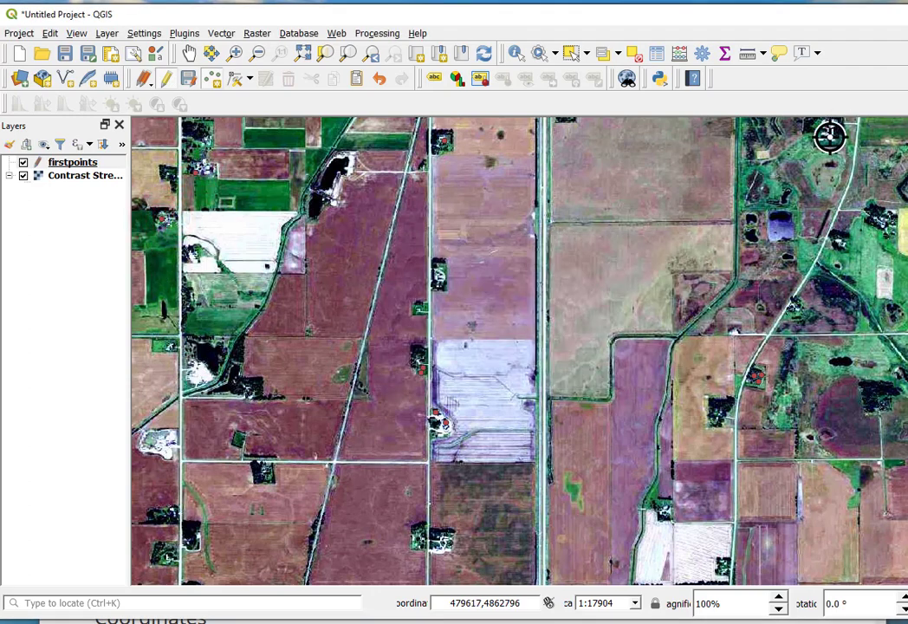
{"action": "left_click", "coordinate": [829, 134]}
{"action": "key", "text": "Return"}
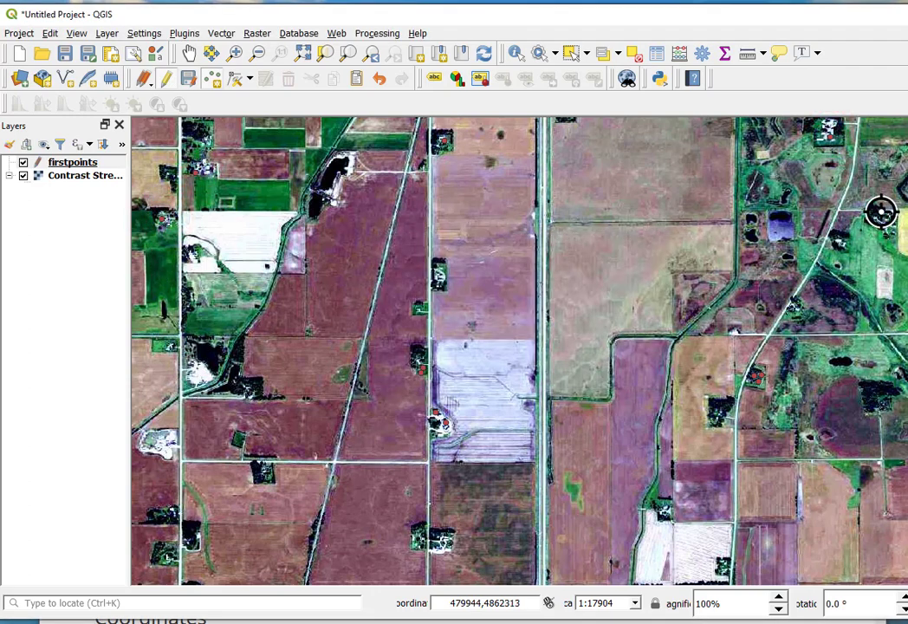
Step: Add a point with blank attributes on the farmstead beside the road far northwest of the other points
{"action": "left_click", "coordinate": [72, 160]}
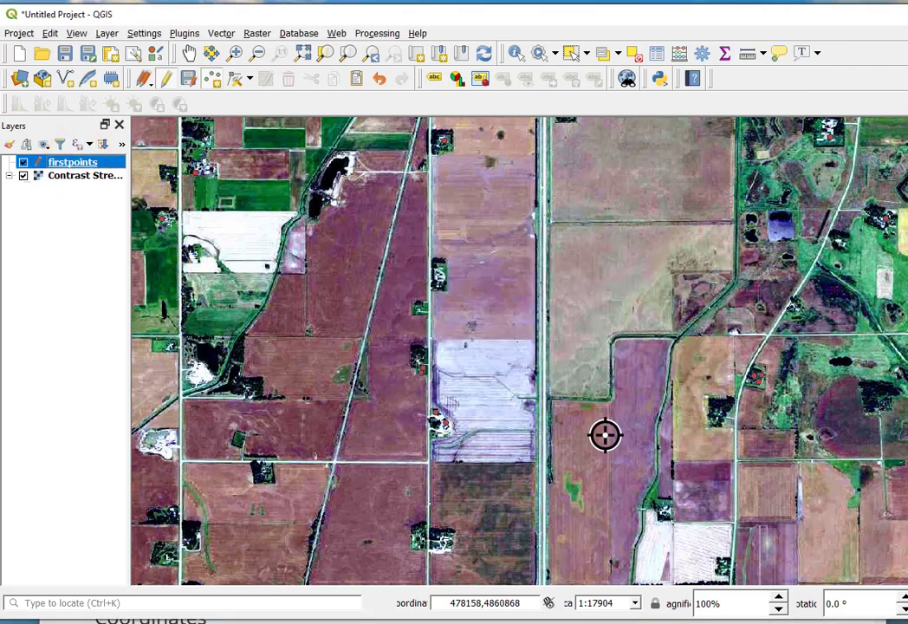
{"action": "scroll", "coordinate": [604, 435], "scroll_direction": "down", "scroll_amount": 1}
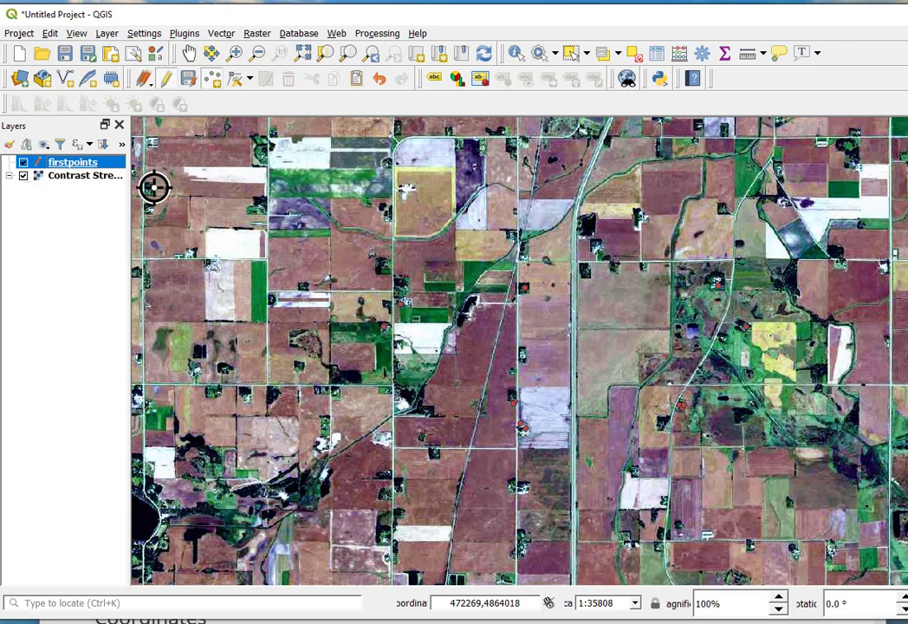
{"action": "left_click", "coordinate": [154, 187]}
{"action": "left_click", "coordinate": [611, 376]}
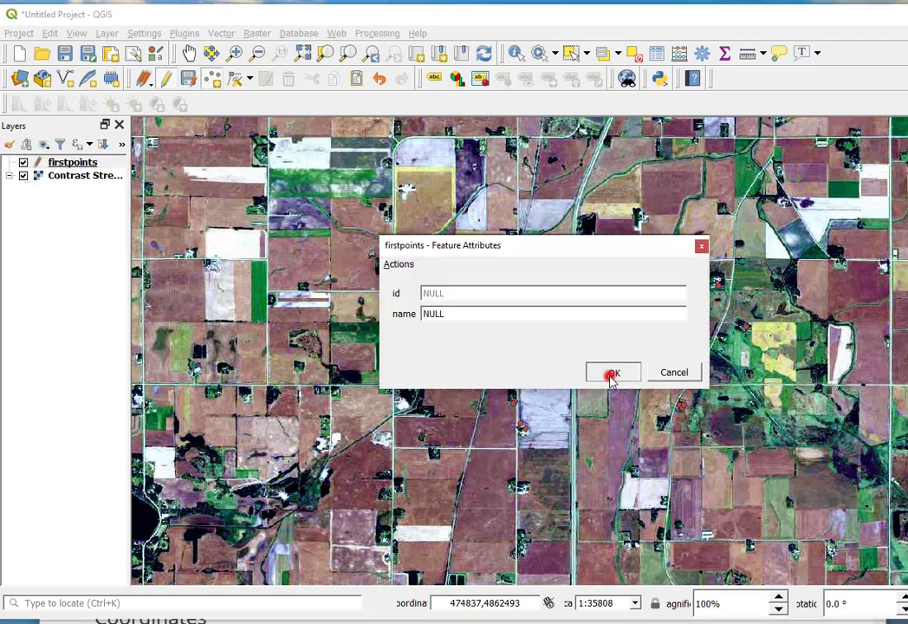
Step: Hide the imagery layer and examine the digitized points by themselves
{"action": "left_click", "coordinate": [24, 176]}
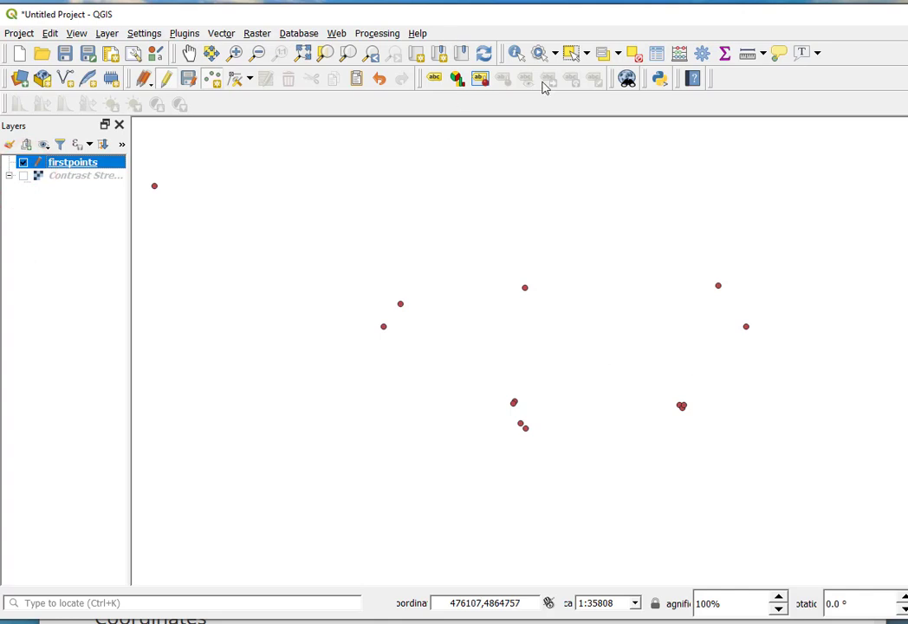
{"action": "scroll", "coordinate": [524, 286], "scroll_direction": "down", "scroll_amount": 1}
{"action": "scroll", "coordinate": [524, 286], "scroll_direction": "up", "scroll_amount": 4}
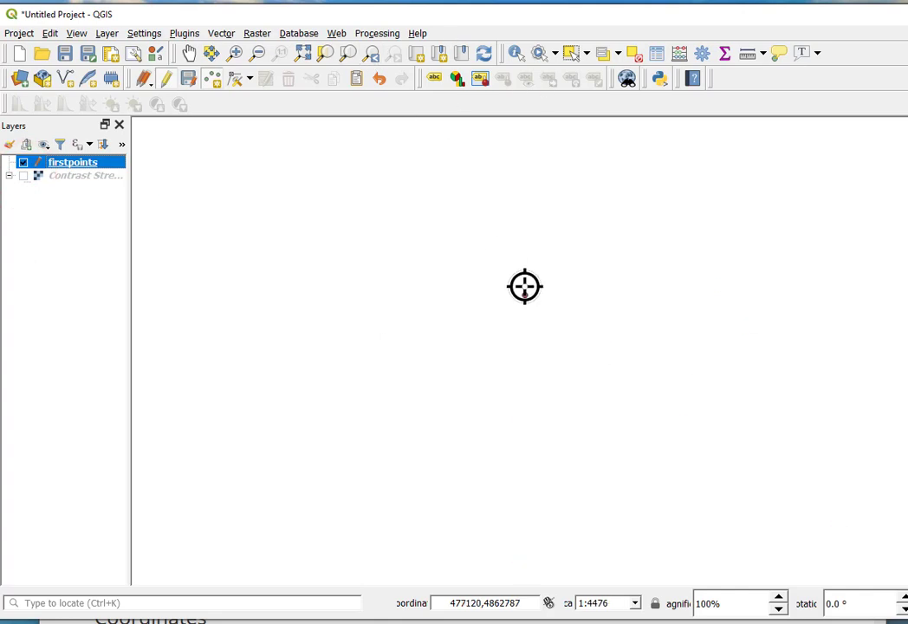
Step: View all the digitized points at the firstpoints layer's extent and save the layer's edits
{"action": "right_click", "coordinate": [85, 166]}
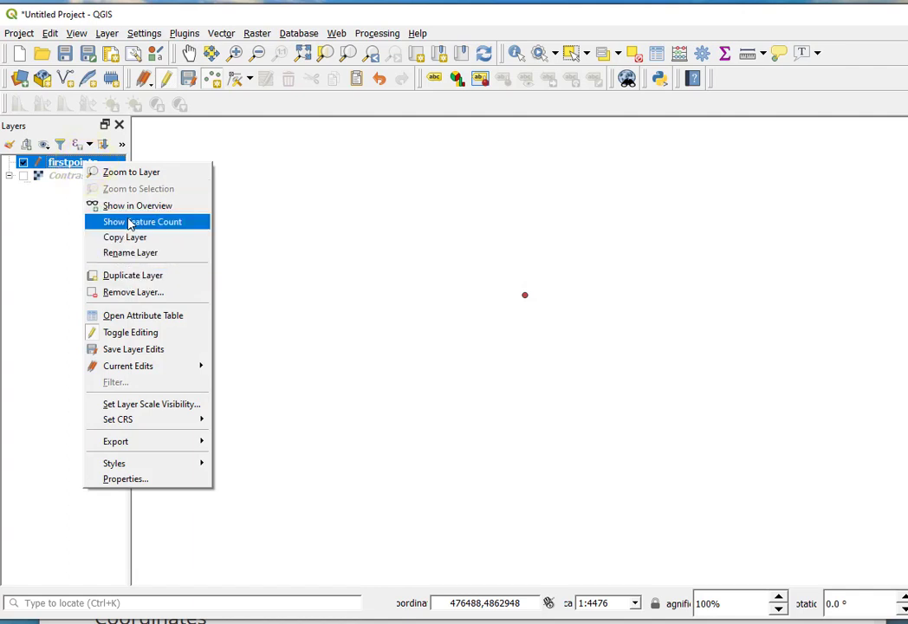
{"action": "left_click", "coordinate": [122, 171]}
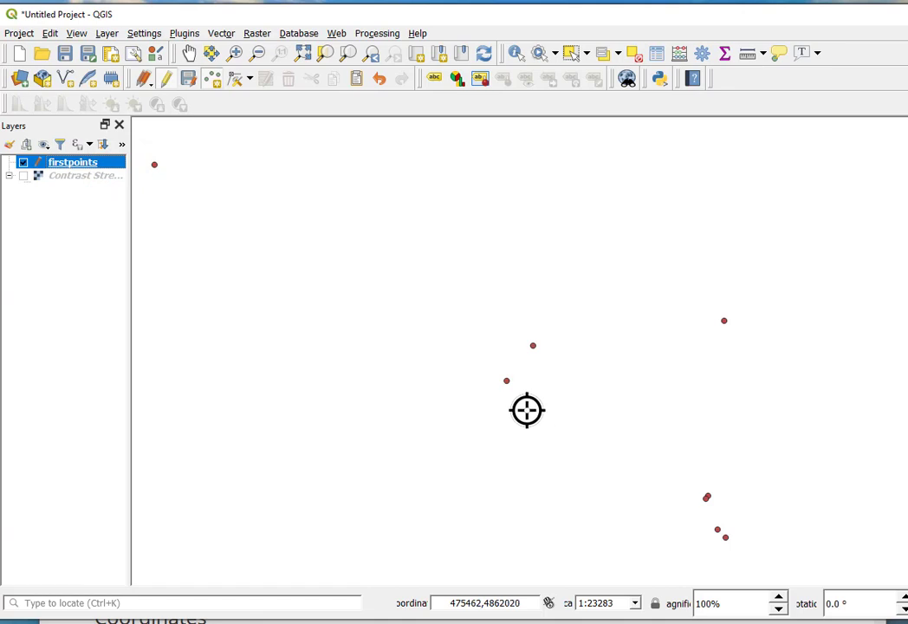
{"action": "left_click", "coordinate": [146, 85]}
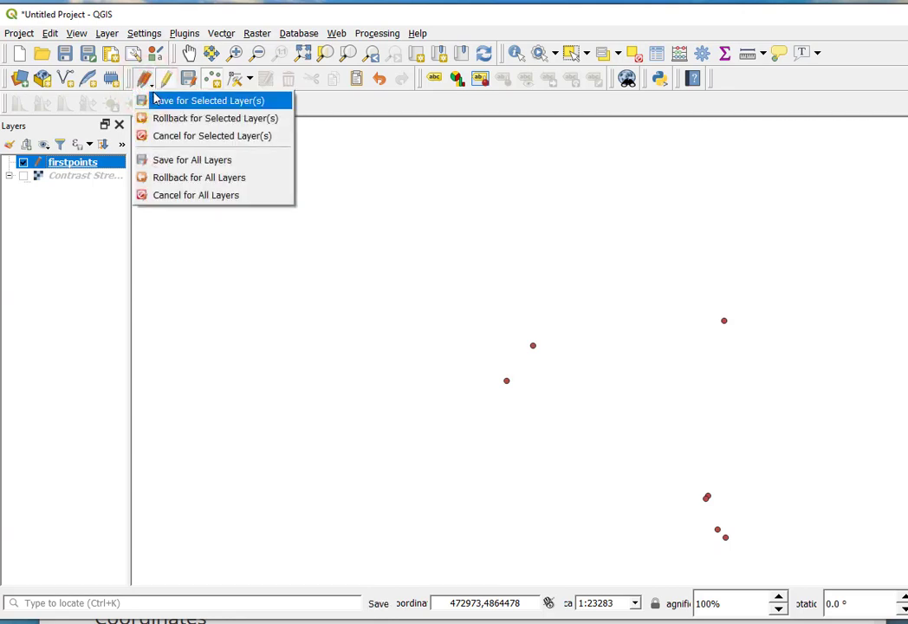
{"action": "left_click", "coordinate": [156, 101]}
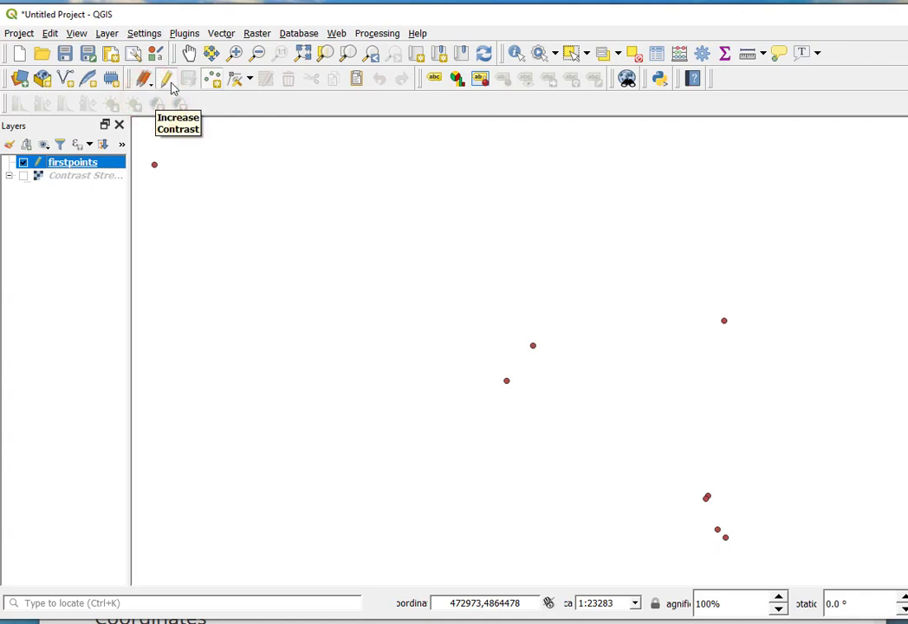
Step: Move the northern of the two central points slightly northeast using the Vertex Tool for all layers
{"action": "left_click", "coordinate": [250, 79]}
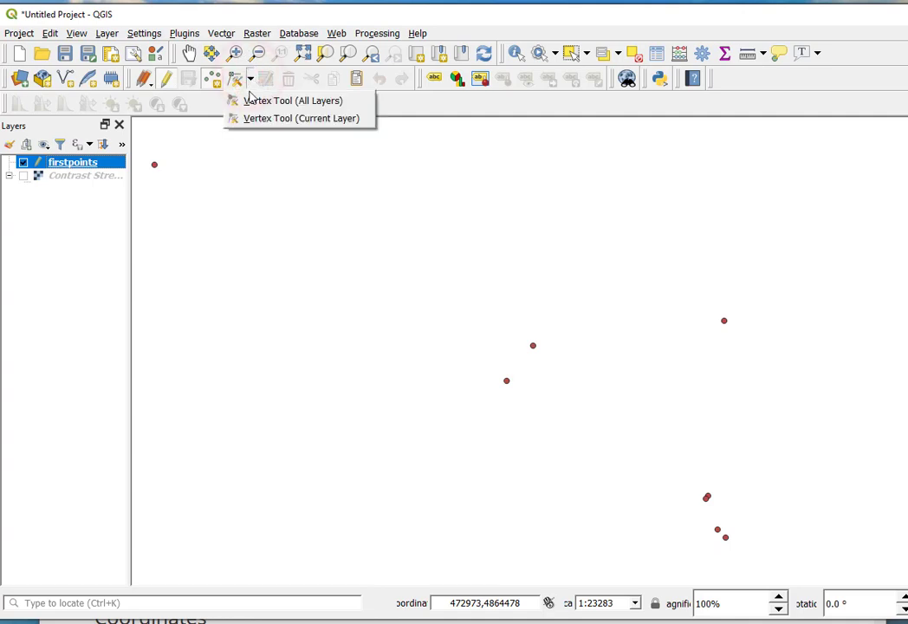
{"action": "left_click", "coordinate": [250, 101]}
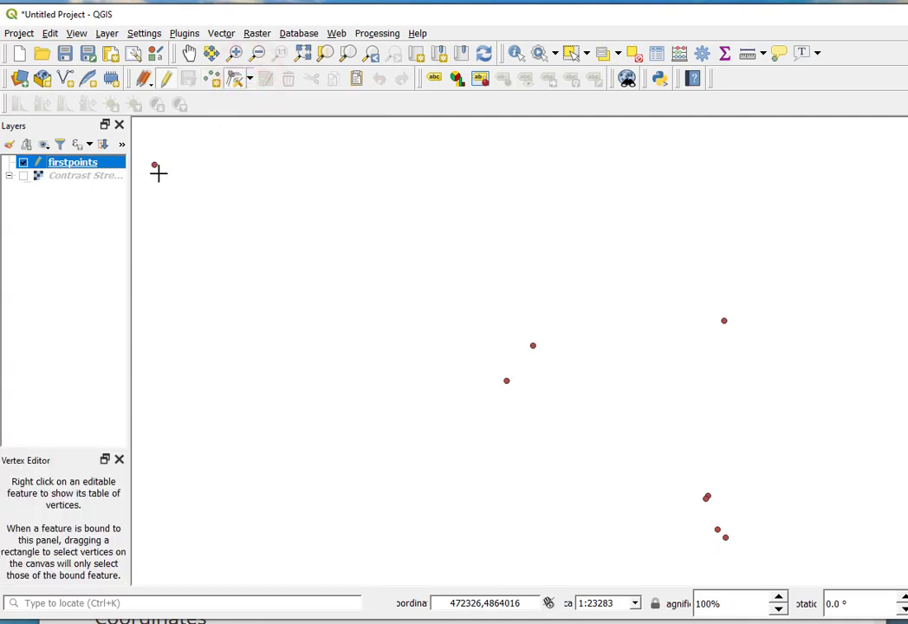
{"action": "left_click", "coordinate": [532, 345]}
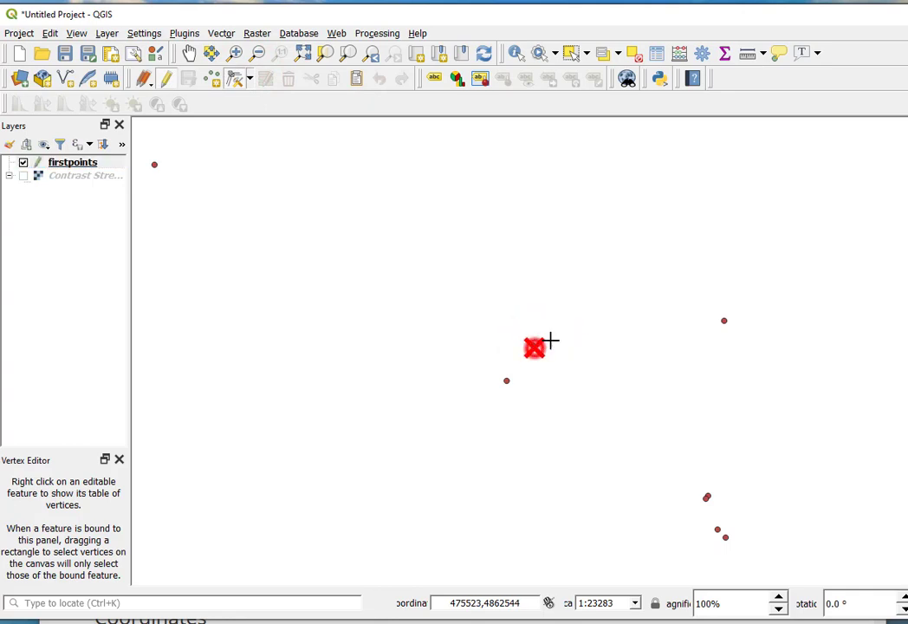
{"action": "left_click", "coordinate": [565, 331]}
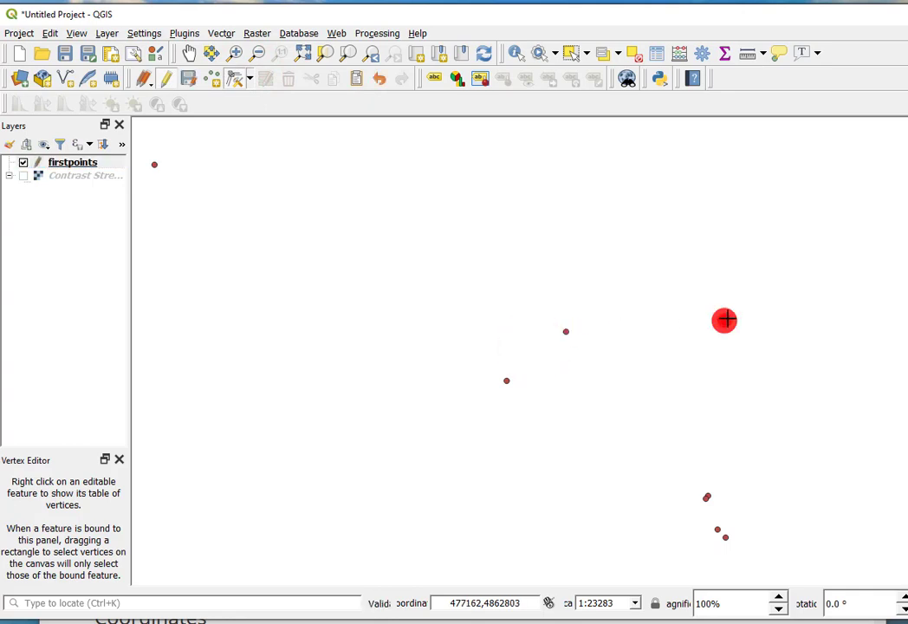
{"action": "left_click", "coordinate": [724, 320]}
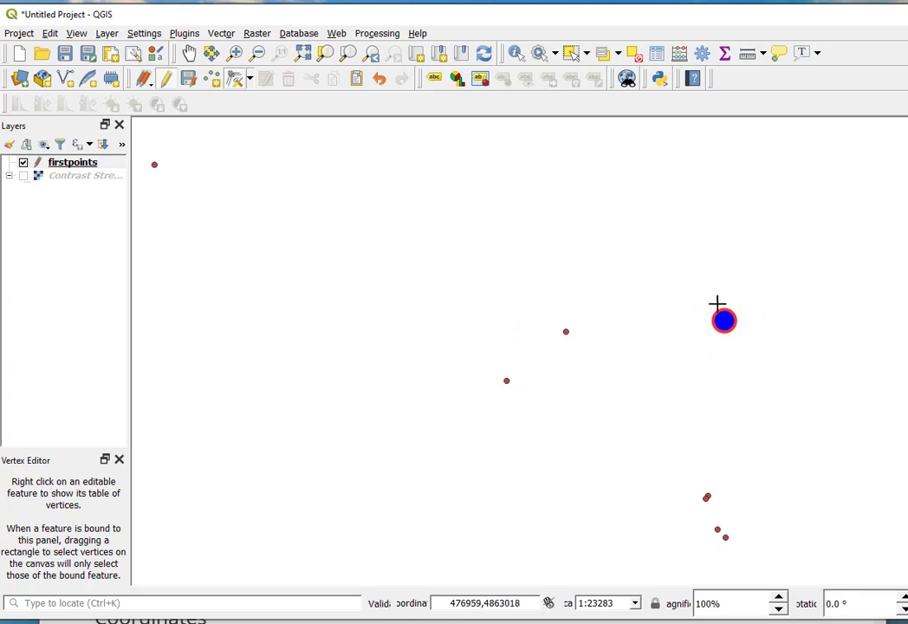
{"action": "left_click", "coordinate": [724, 321]}
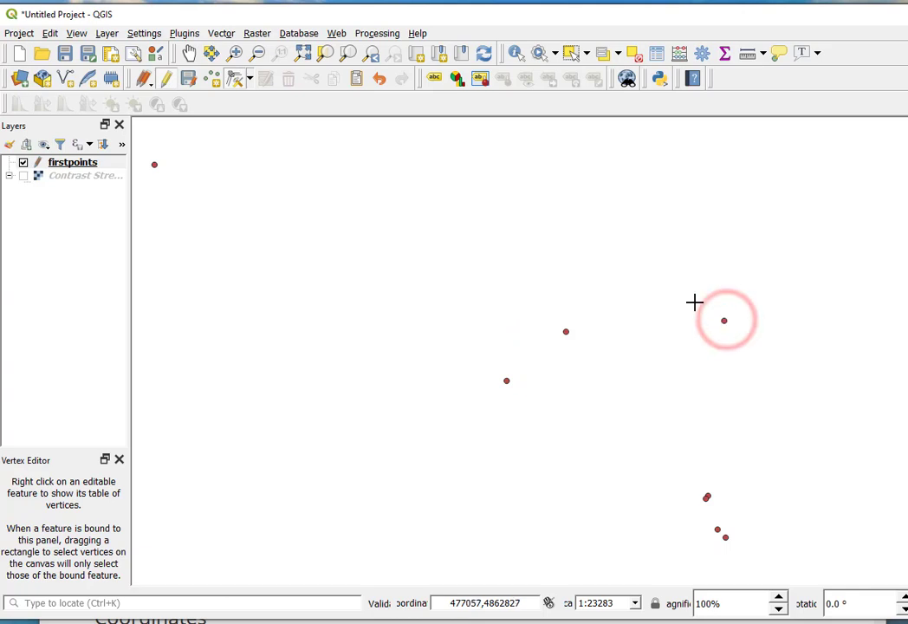
Step: Show the imagery again and move the far northwest point from the field onto a building in the adjacent farmstead
{"action": "left_click", "coordinate": [23, 175]}
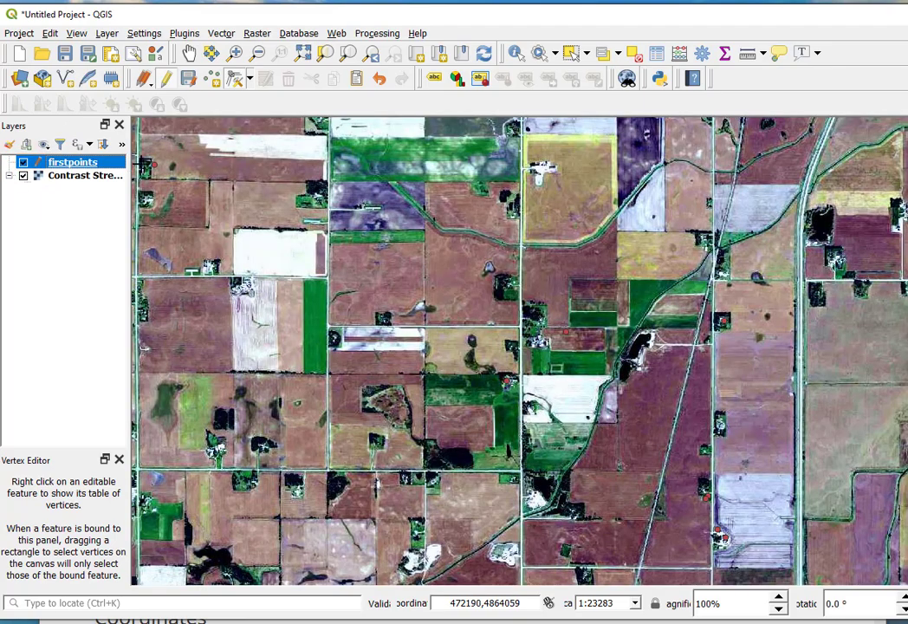
{"action": "scroll", "coordinate": [144, 162], "scroll_direction": "down", "scroll_amount": 1}
{"action": "scroll", "coordinate": [144, 162], "scroll_direction": "up", "scroll_amount": 3}
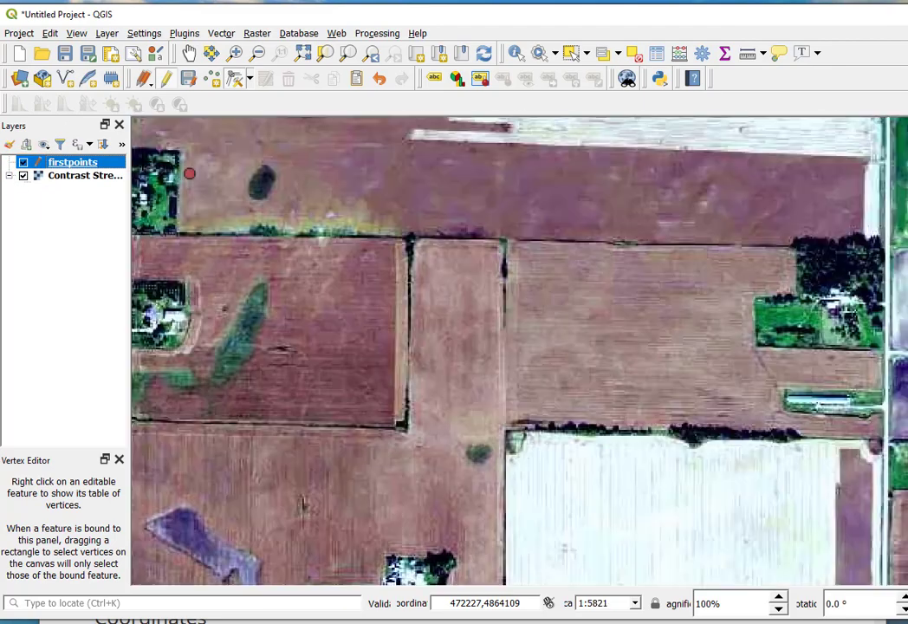
{"action": "scroll", "coordinate": [144, 161], "scroll_direction": "down", "scroll_amount": 1}
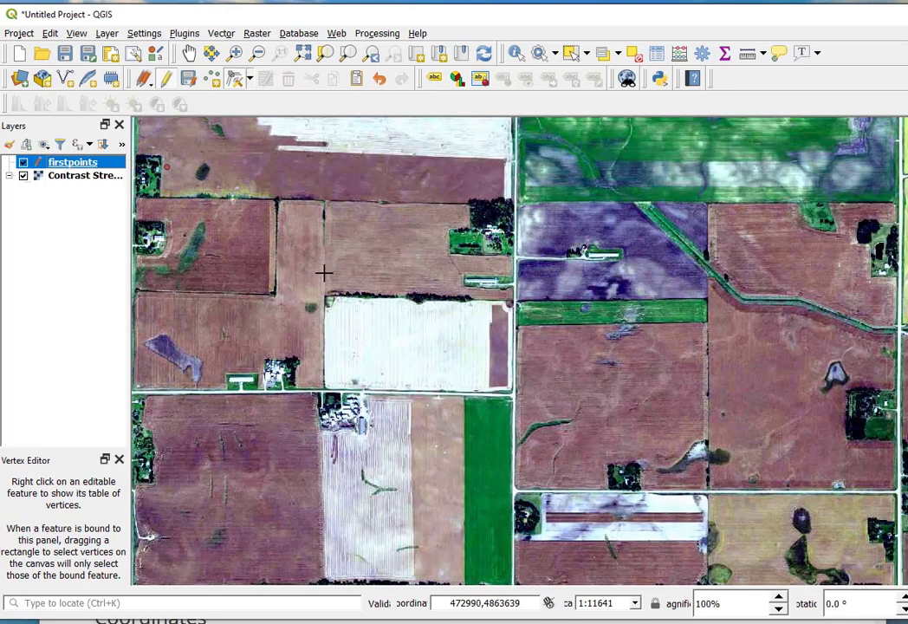
{"action": "scroll", "coordinate": [169, 189], "scroll_direction": "down", "scroll_amount": 1}
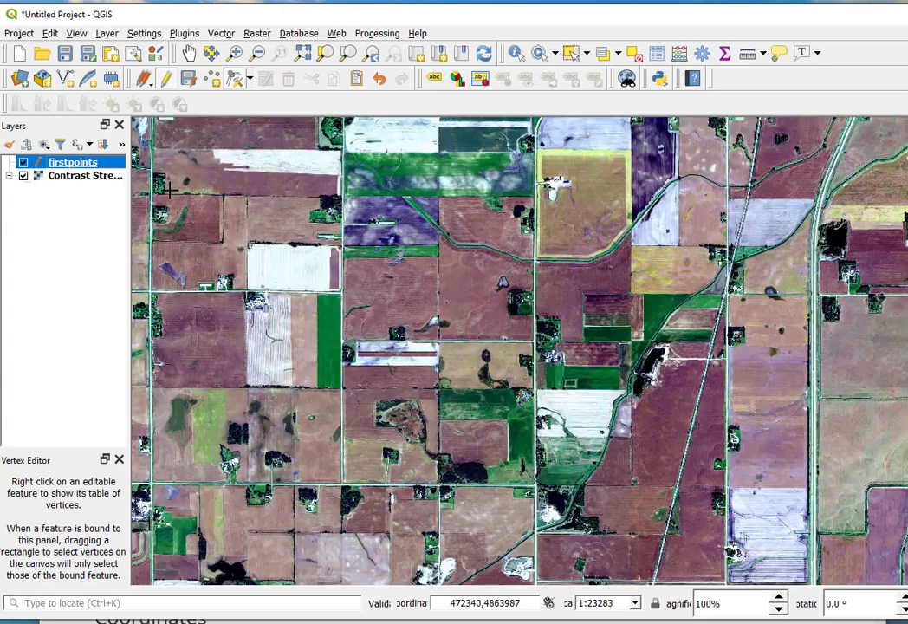
{"action": "scroll", "coordinate": [167, 188], "scroll_direction": "up", "scroll_amount": 2}
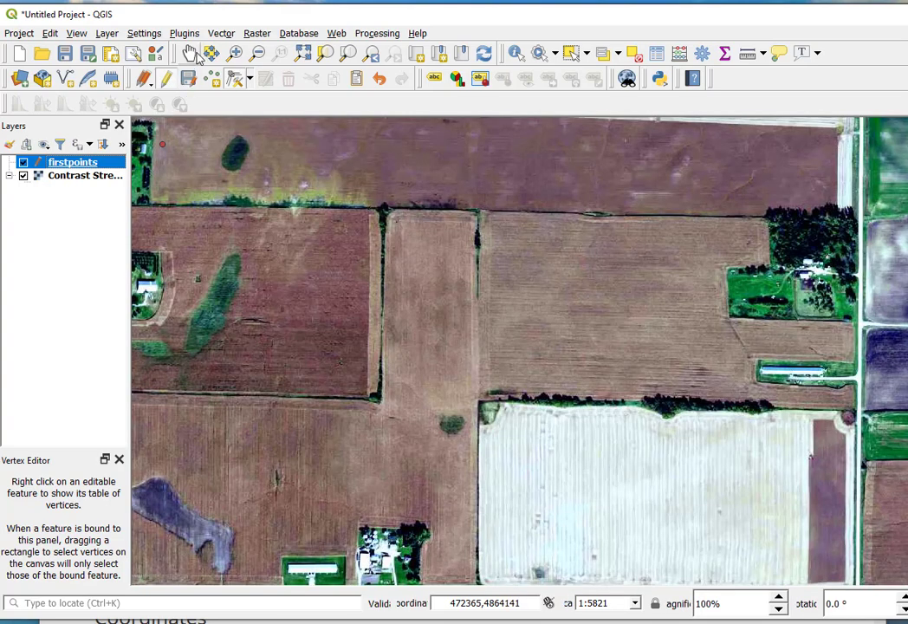
{"action": "left_click", "coordinate": [192, 52]}
{"action": "left_click_drag", "start_coordinate": [245, 259], "coordinate": [555, 378]}
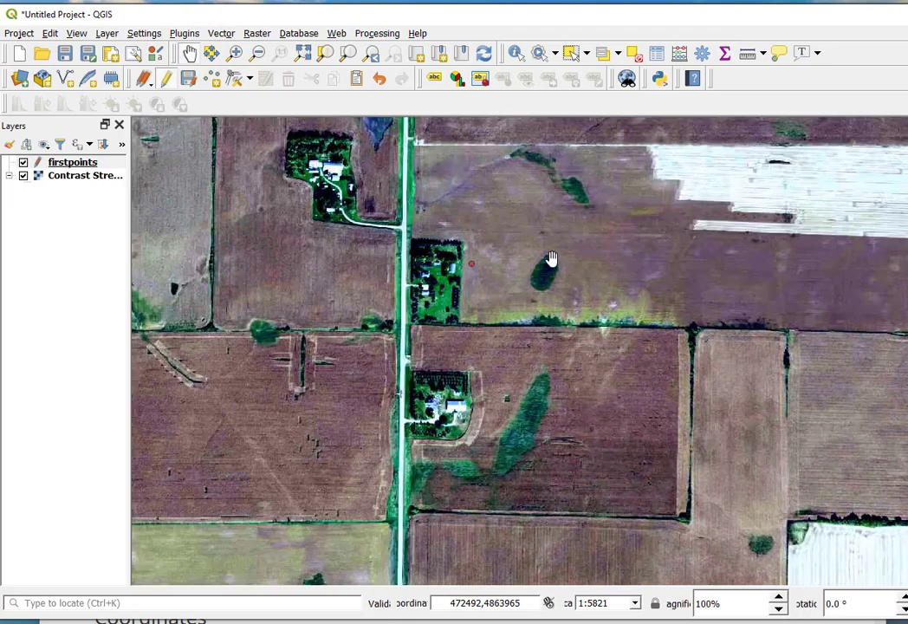
{"action": "left_click", "coordinate": [234, 78]}
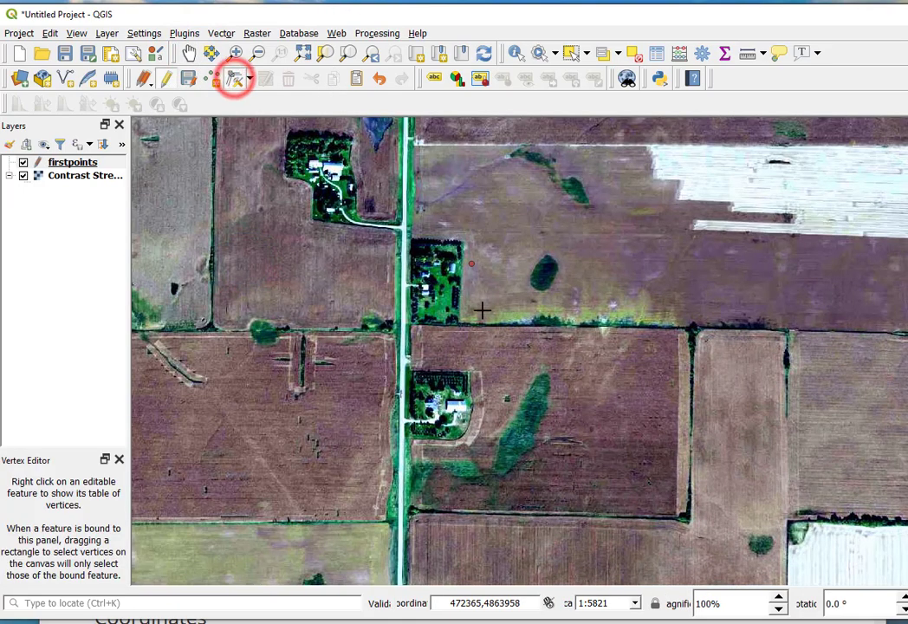
{"action": "left_click", "coordinate": [471, 262]}
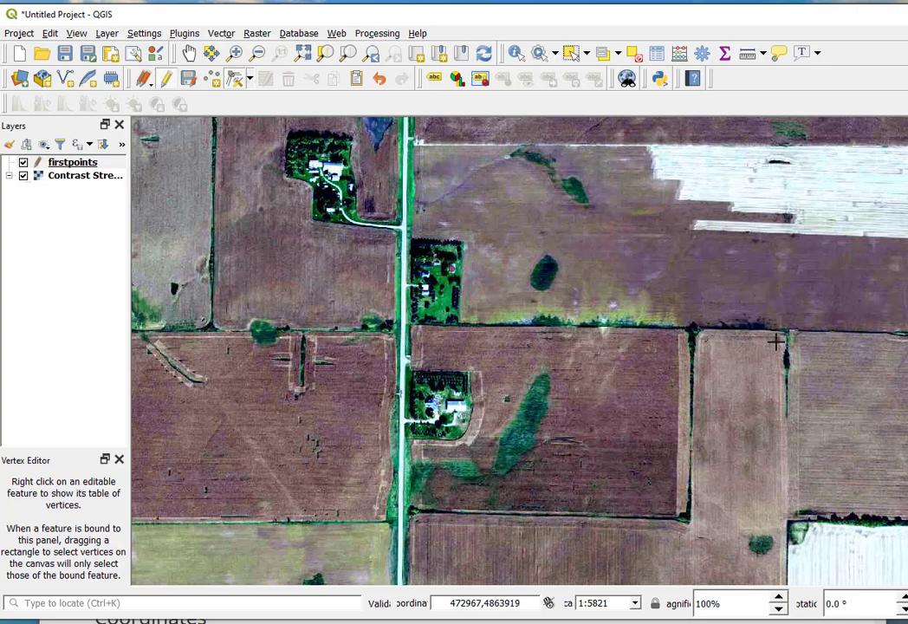
Step: Save the firstpoints layer's edits and end its editing session
{"action": "left_click", "coordinate": [148, 78]}
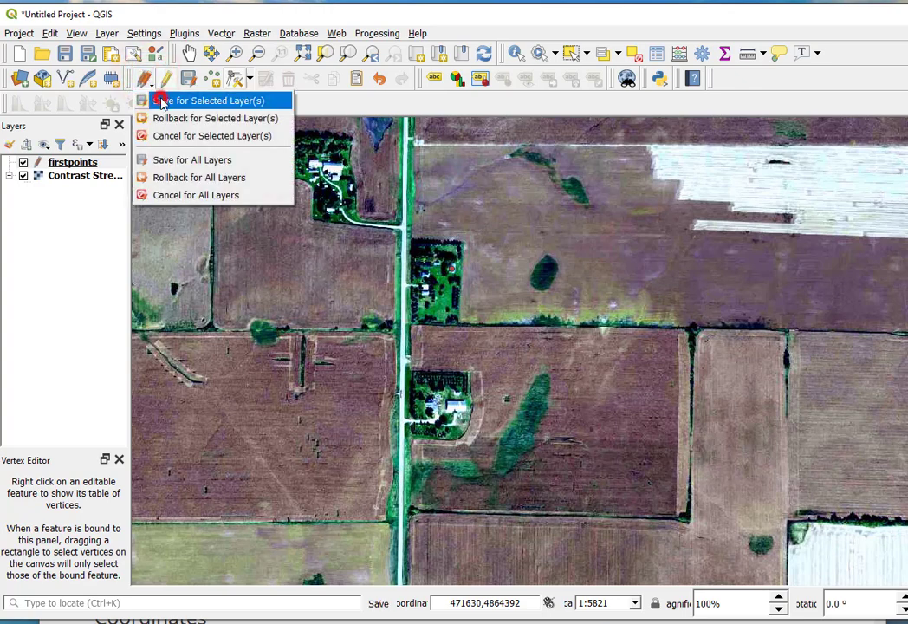
{"action": "left_click", "coordinate": [161, 101]}
{"action": "left_click", "coordinate": [165, 80]}
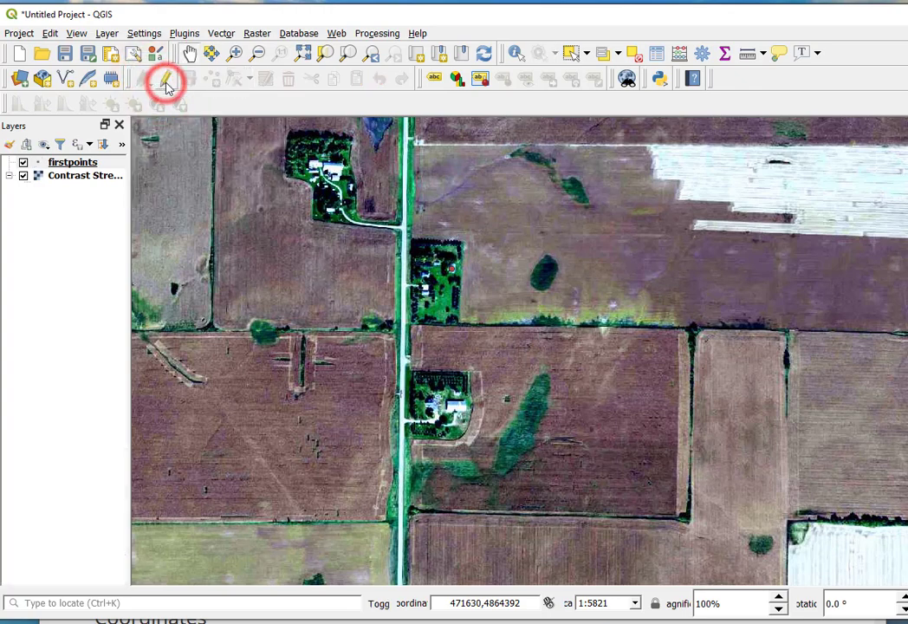
Step: Examine the id and name values of all points in the firstpoints attribute table, and close the table
{"action": "right_click", "coordinate": [71, 168]}
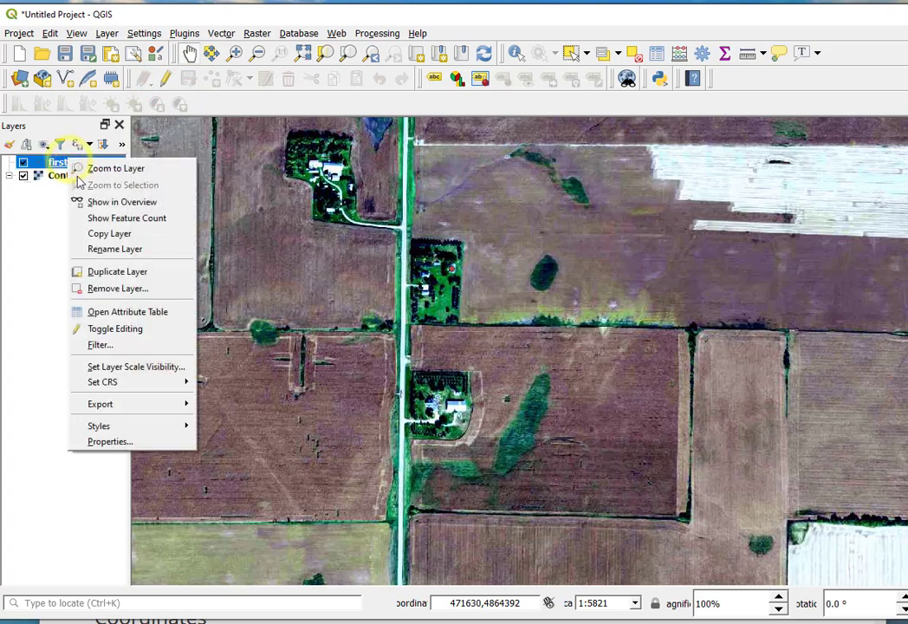
{"action": "left_click", "coordinate": [117, 310]}
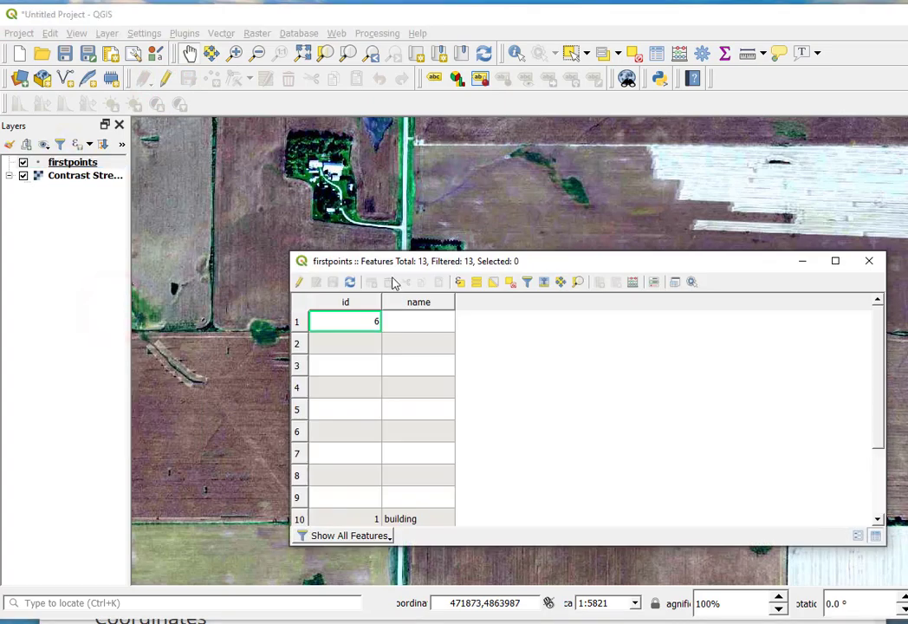
{"action": "left_click_drag", "start_coordinate": [508, 266], "coordinate": [458, 198]}
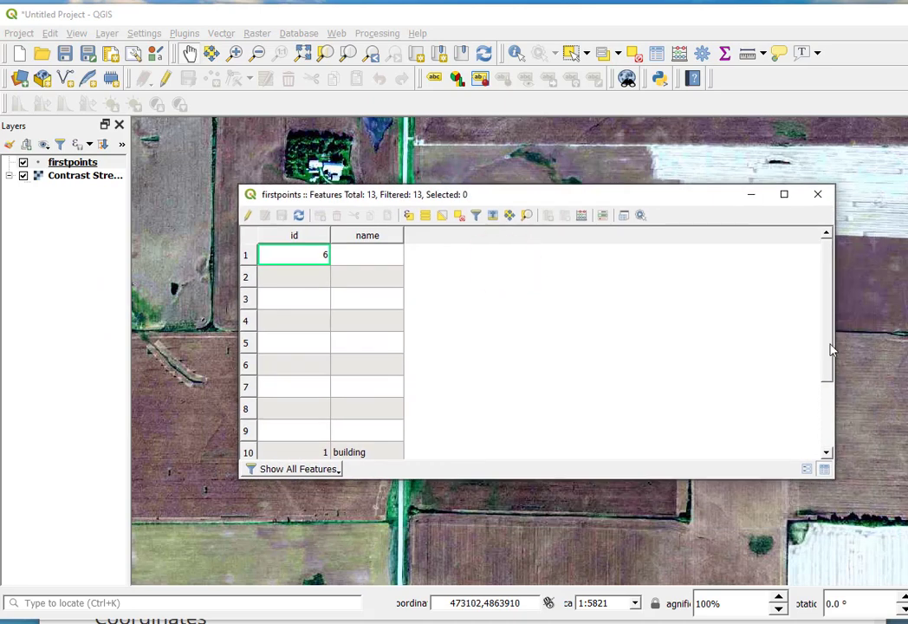
{"action": "left_click_drag", "start_coordinate": [826, 343], "coordinate": [828, 433]}
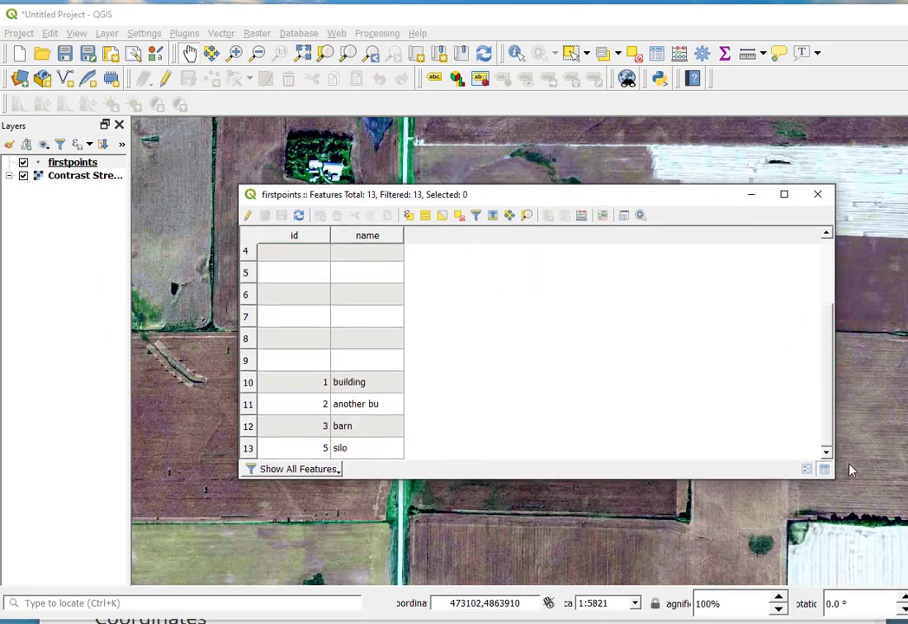
{"action": "left_click_drag", "start_coordinate": [825, 381], "coordinate": [841, 459]}
{"action": "left_click", "coordinate": [829, 325]}
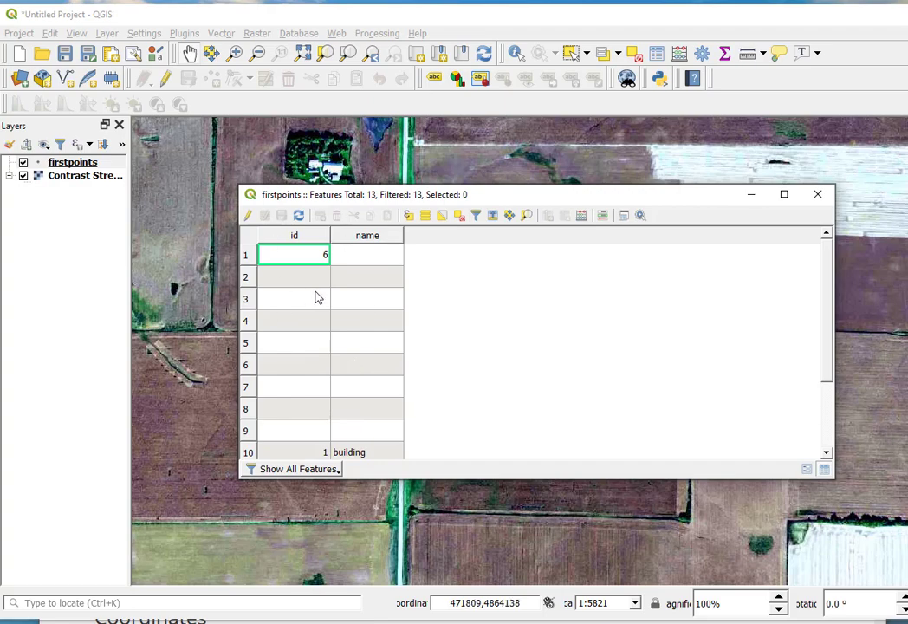
{"action": "key", "text": "Escape"}
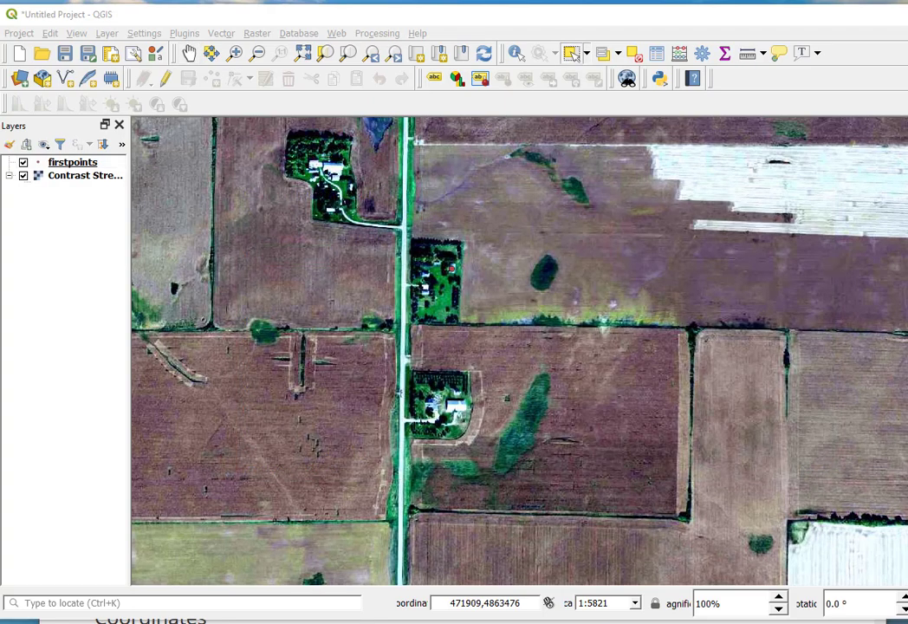
Step: Create a shapefile layer with Line geometry, saved as firstlines in the QGIS34data folder
{"action": "left_click", "coordinate": [66, 79]}
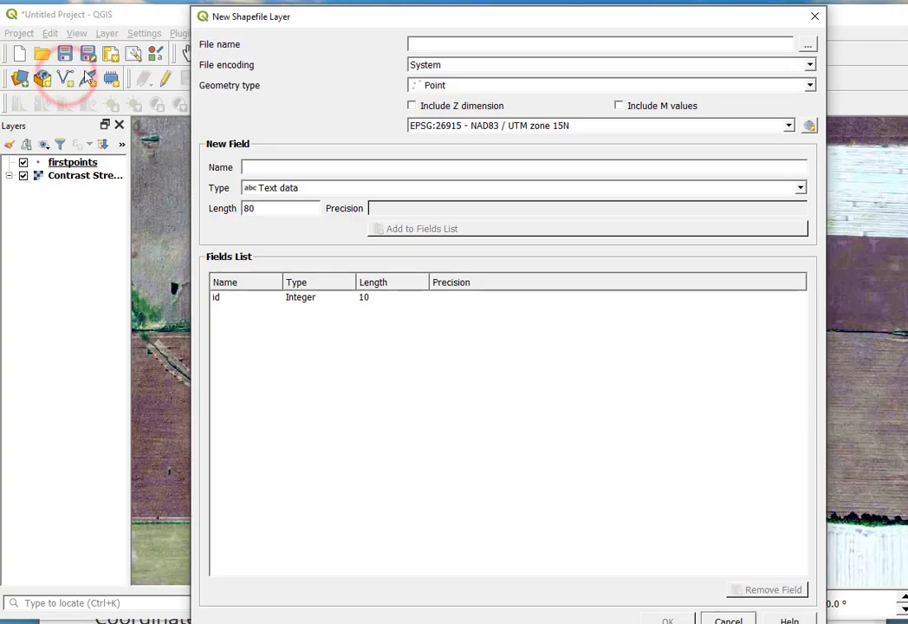
{"action": "left_click", "coordinate": [805, 46]}
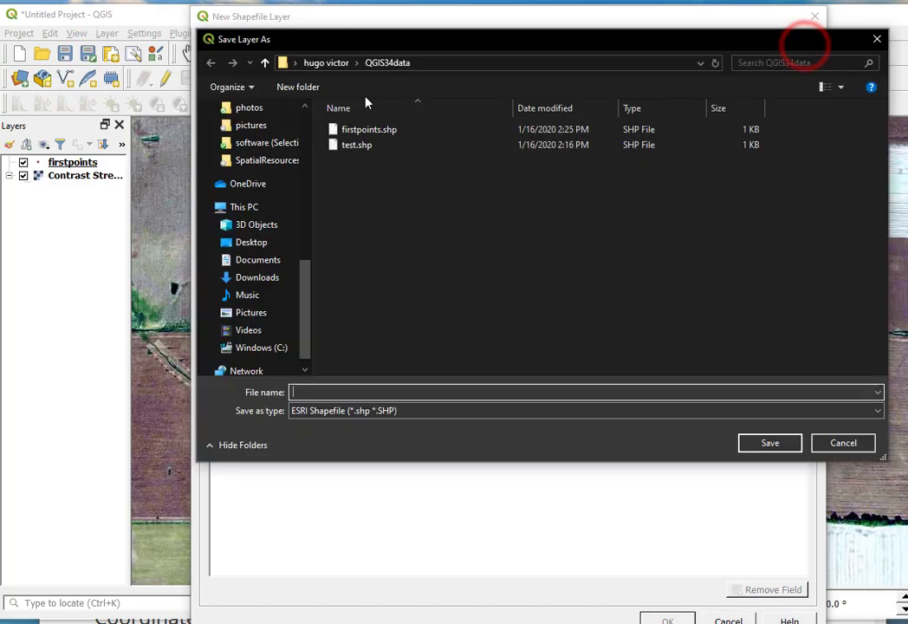
{"action": "type", "text": "m"}
{"action": "key", "text": "BackSpace"}
{"action": "type", "text": "firs"}
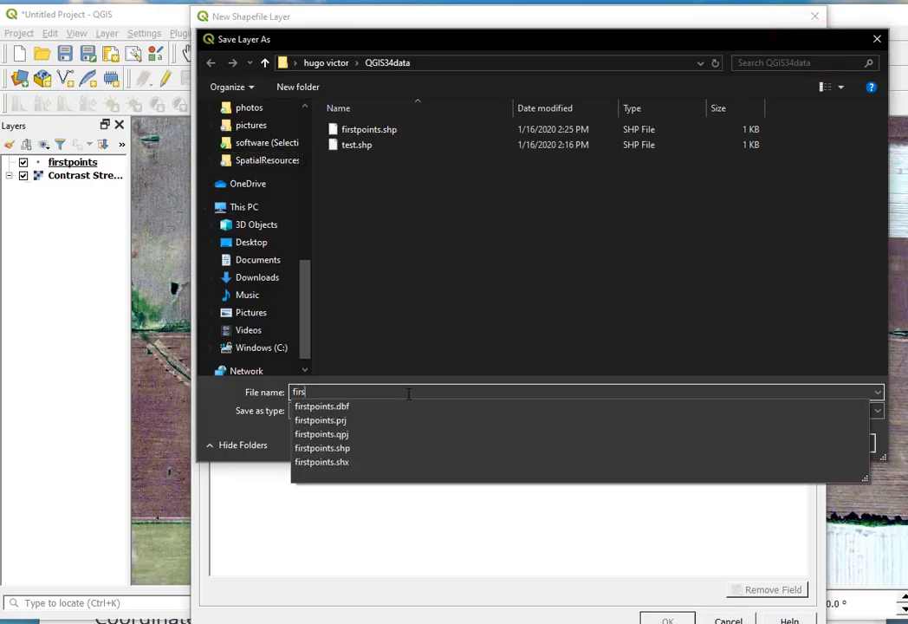
{"action": "type", "text": "tlines"}
{"action": "key", "text": "Return"}
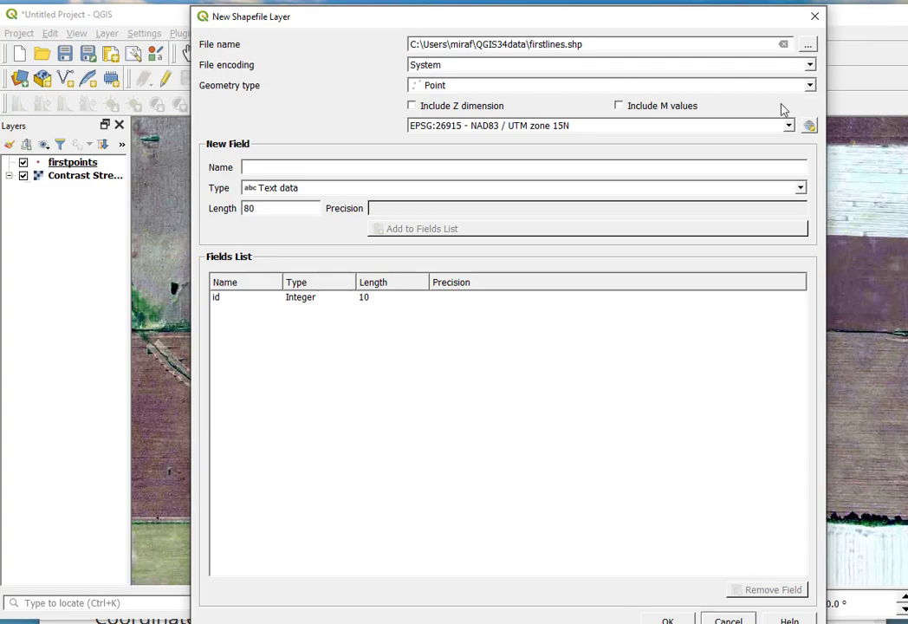
{"action": "left_click", "coordinate": [809, 87]}
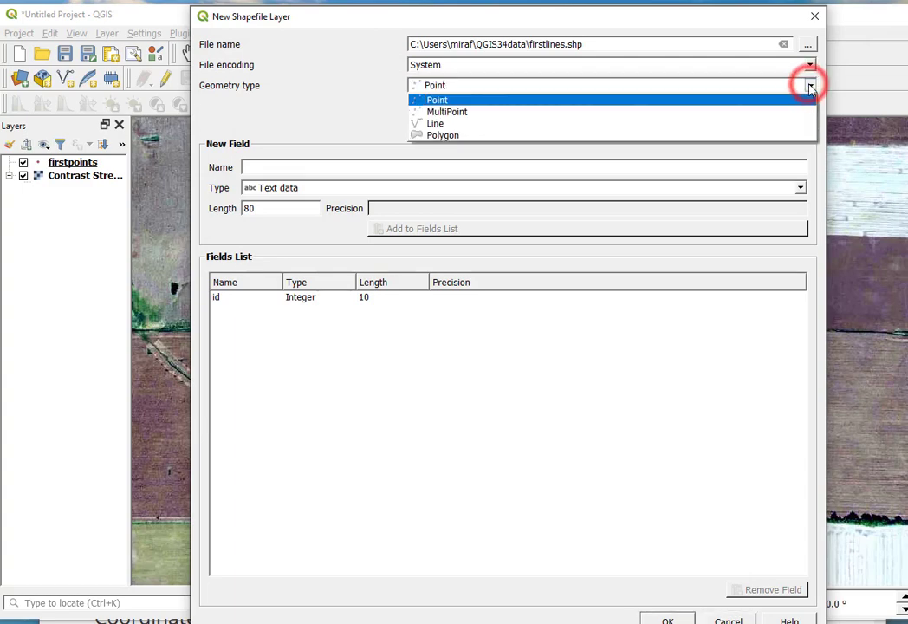
{"action": "left_click", "coordinate": [735, 124]}
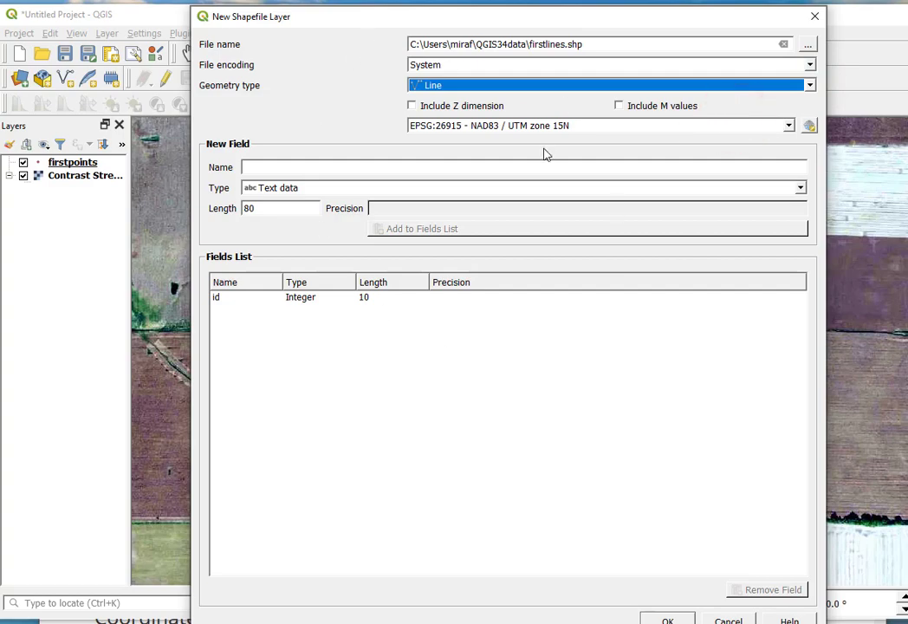
{"action": "left_click", "coordinate": [672, 620]}
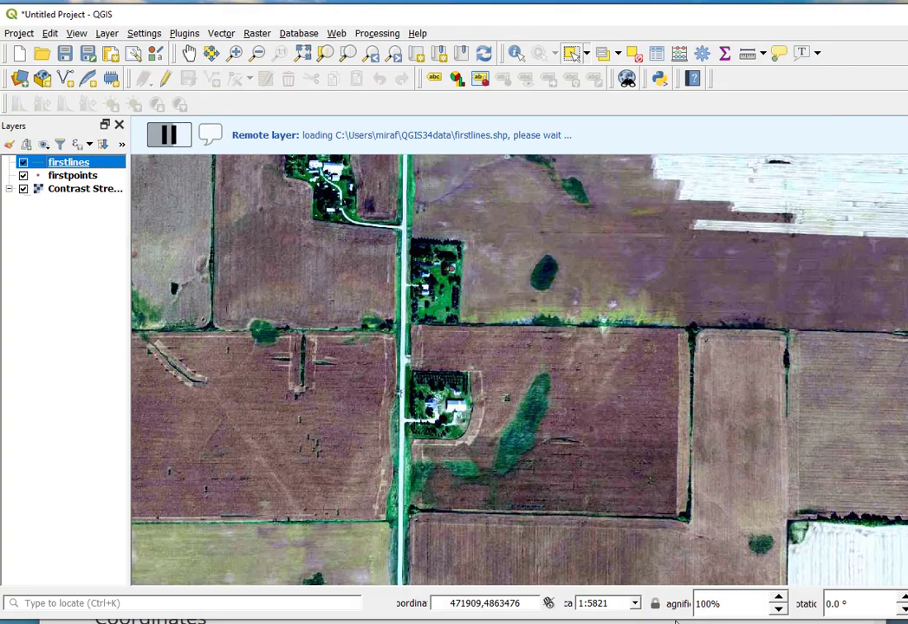
Step: Start editing the firstlines layer and digitize a line along the north-south road past the farmsteads, giving it id 1
{"action": "left_click", "coordinate": [165, 79]}
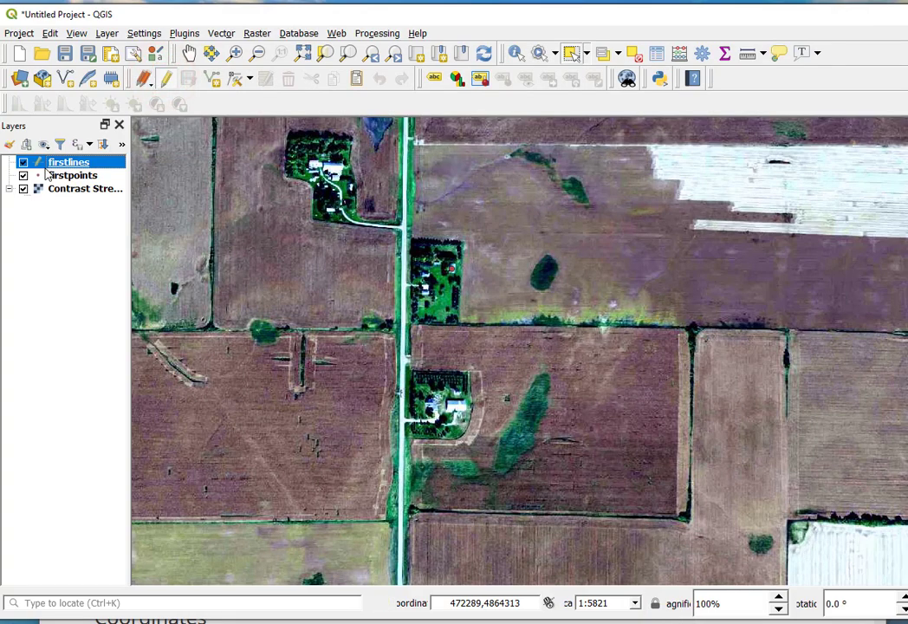
{"action": "left_click", "coordinate": [208, 81]}
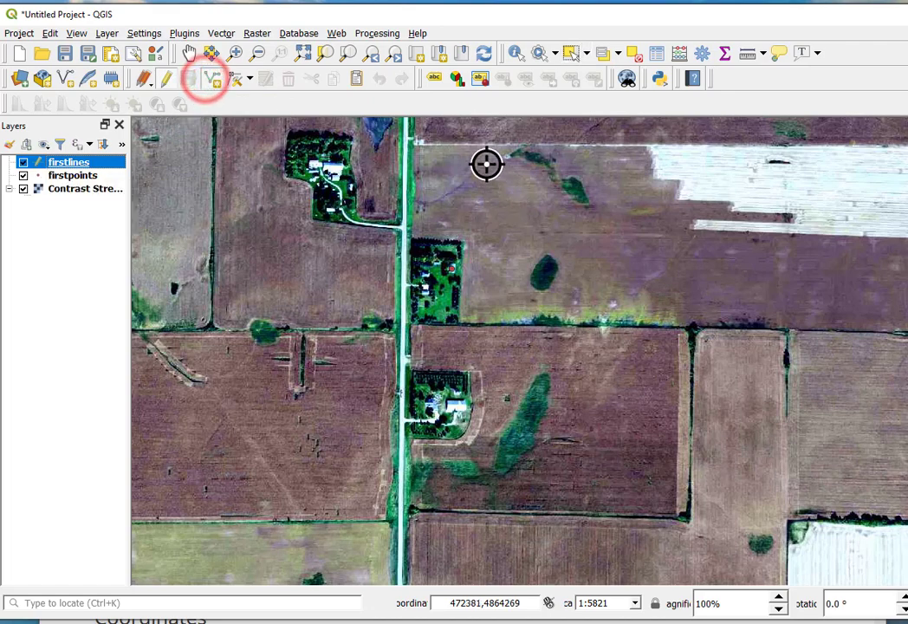
{"action": "left_click", "coordinate": [405, 136]}
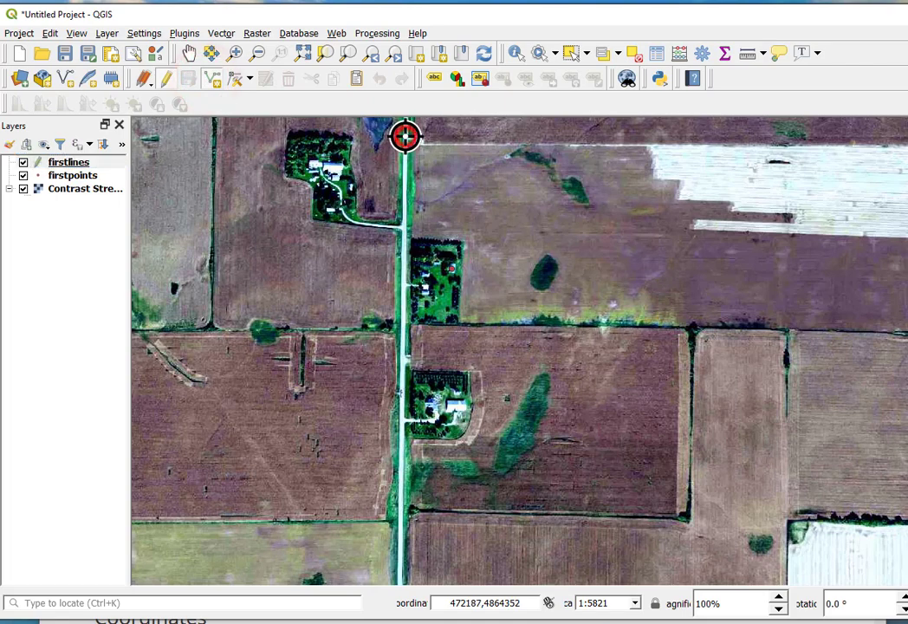
{"action": "left_click", "coordinate": [404, 208]}
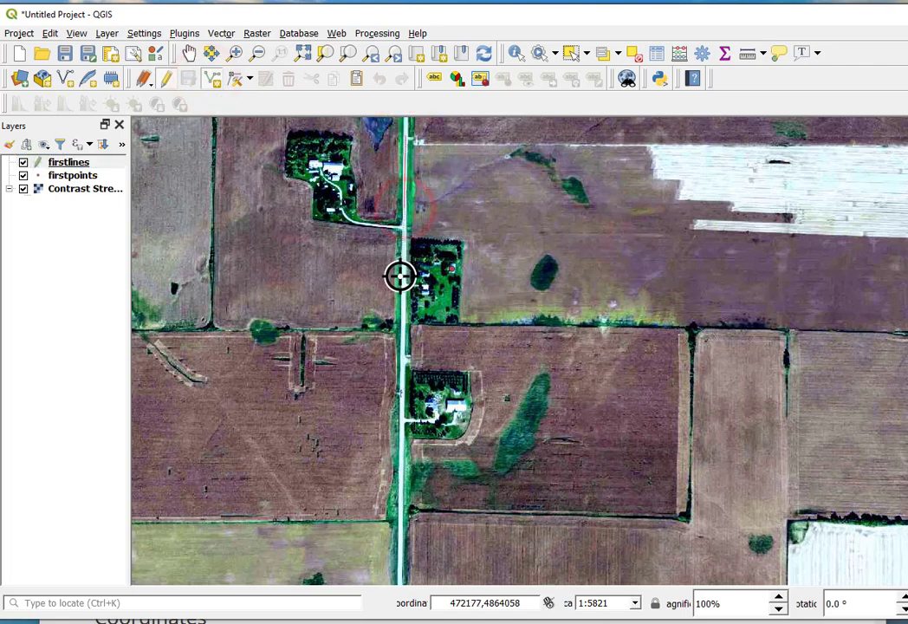
{"action": "left_click", "coordinate": [402, 279]}
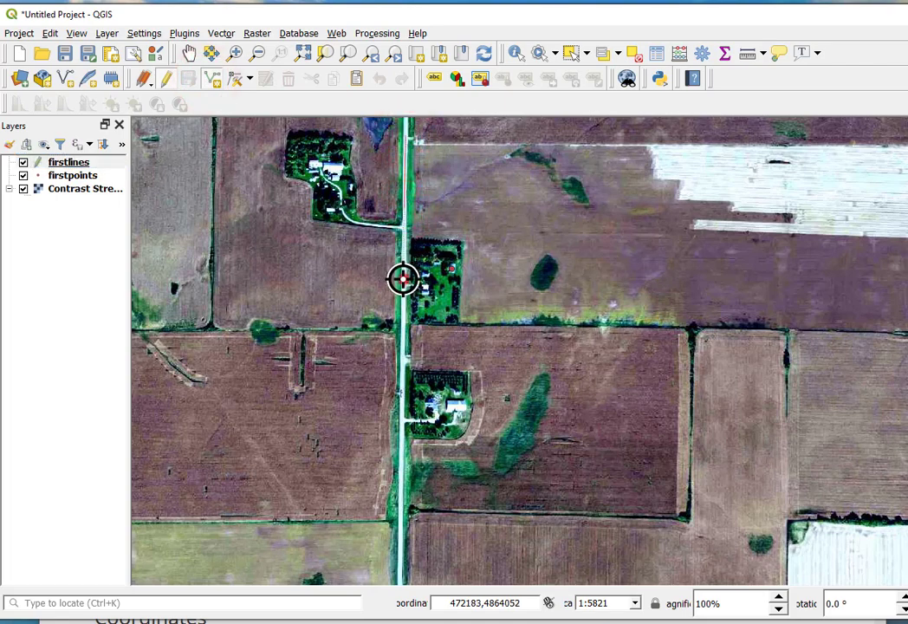
{"action": "left_click", "coordinate": [403, 347]}
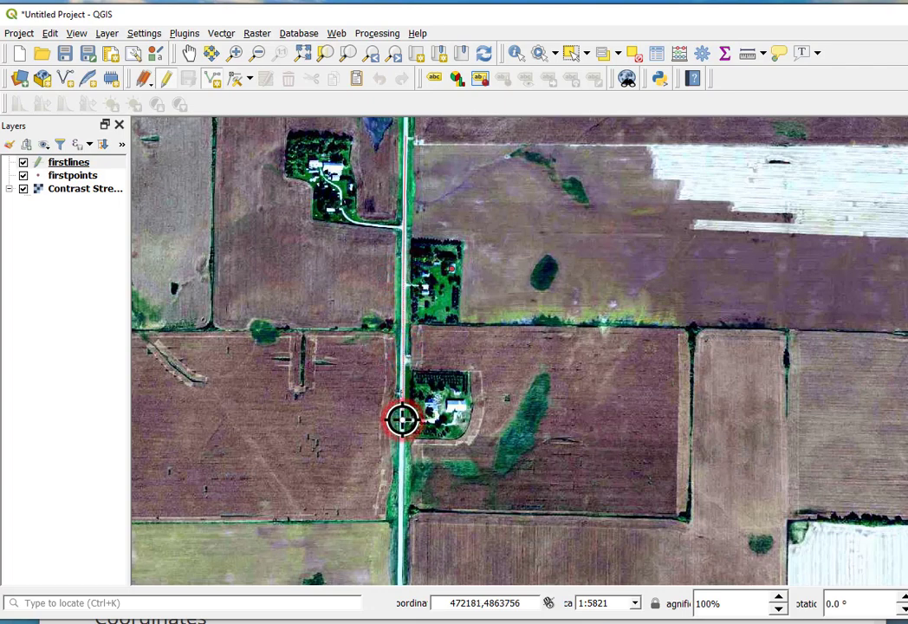
{"action": "right_click", "coordinate": [402, 420]}
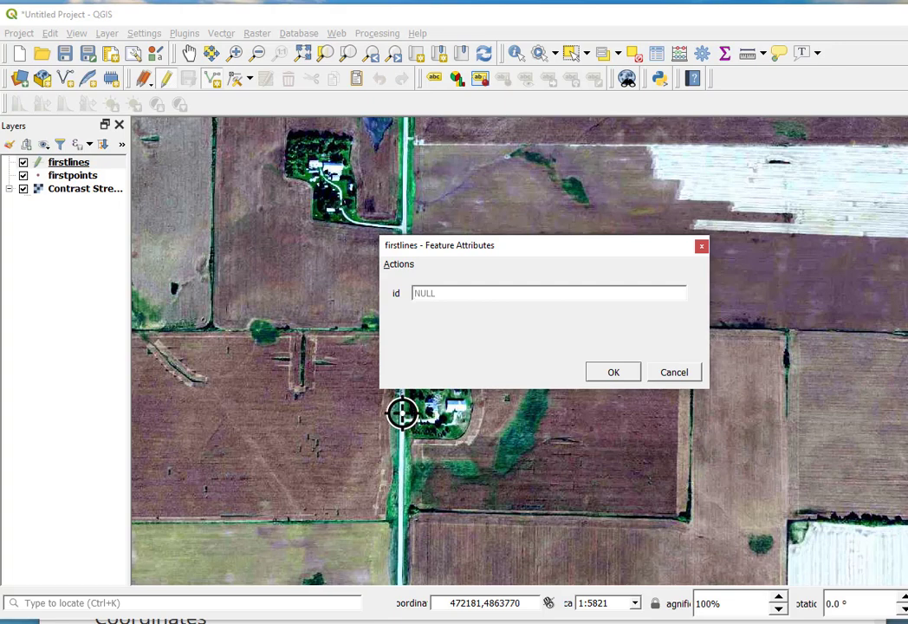
{"action": "type", "text": "1"}
{"action": "left_click", "coordinate": [626, 374]}
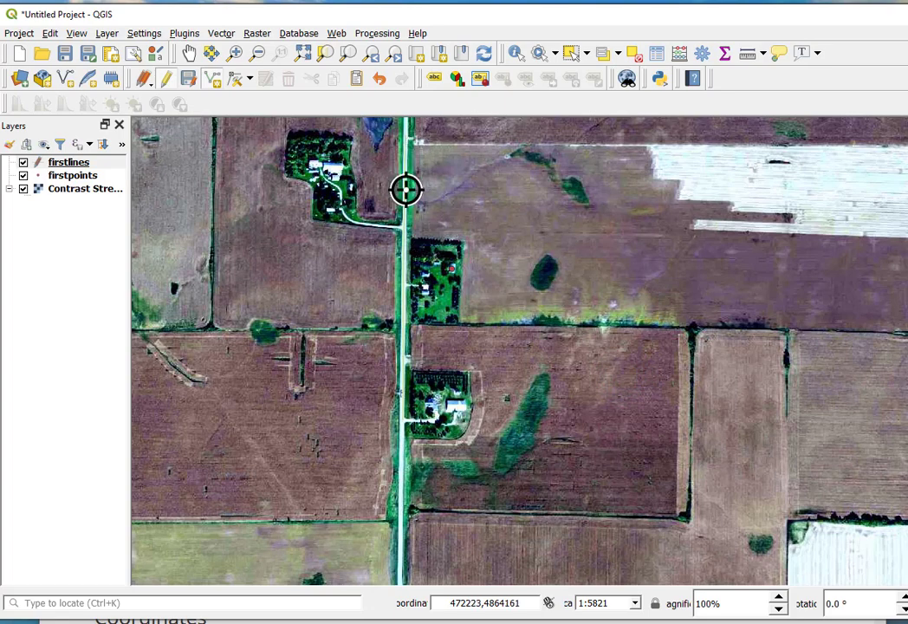
Step: Style the firstlines layer with a red line 1.06 millimeters wide
{"action": "right_click", "coordinate": [63, 164]}
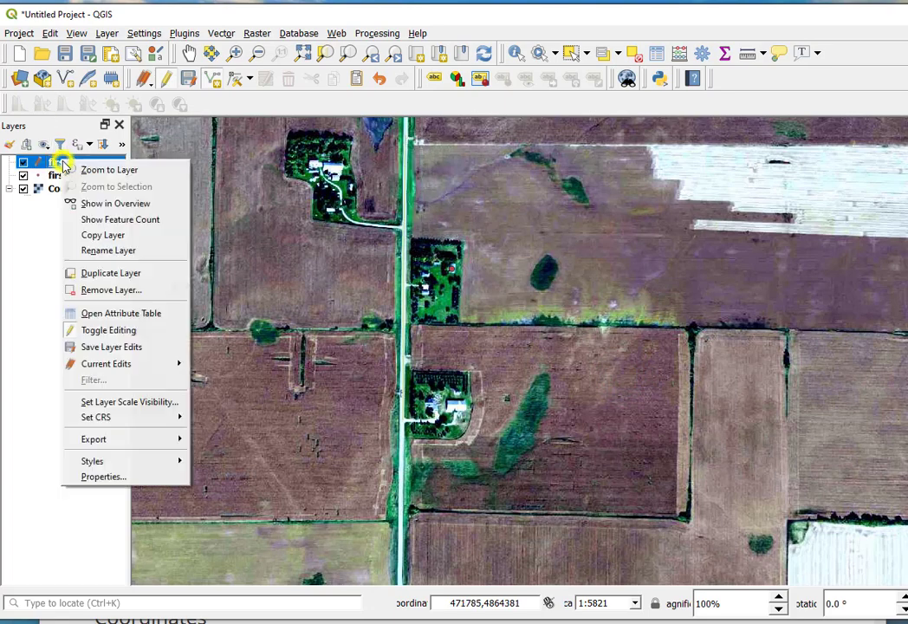
{"action": "left_click", "coordinate": [95, 479]}
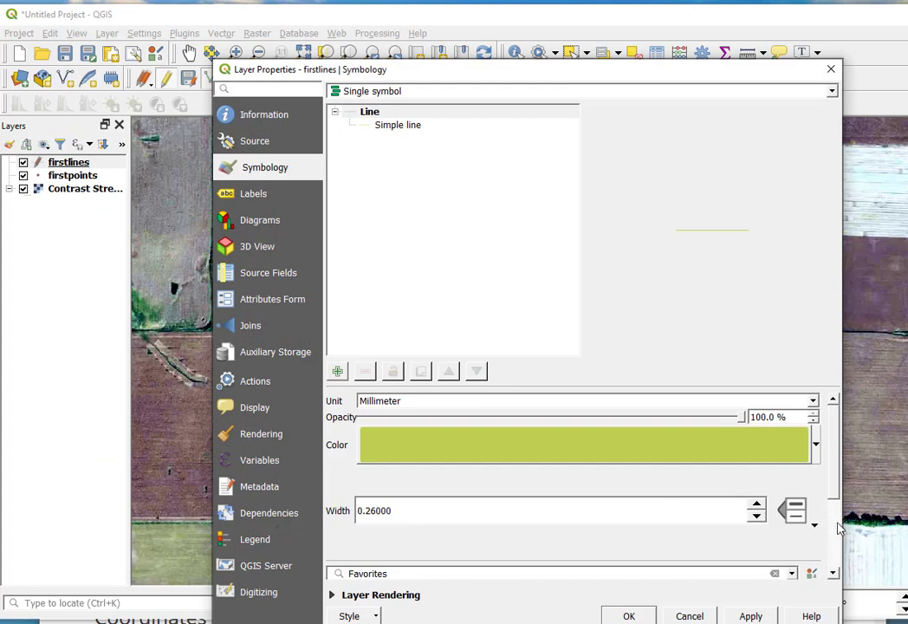
{"action": "left_click", "coordinate": [756, 506]}
{"action": "left_click", "coordinate": [756, 506]}
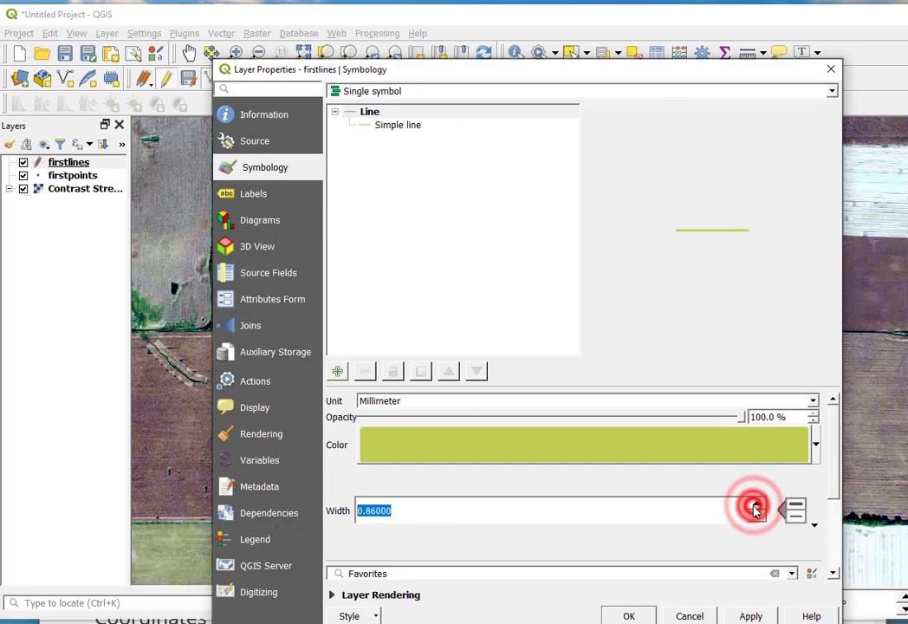
{"action": "left_click", "coordinate": [756, 506]}
{"action": "left_click", "coordinate": [756, 506]}
{"action": "left_click", "coordinate": [815, 444]}
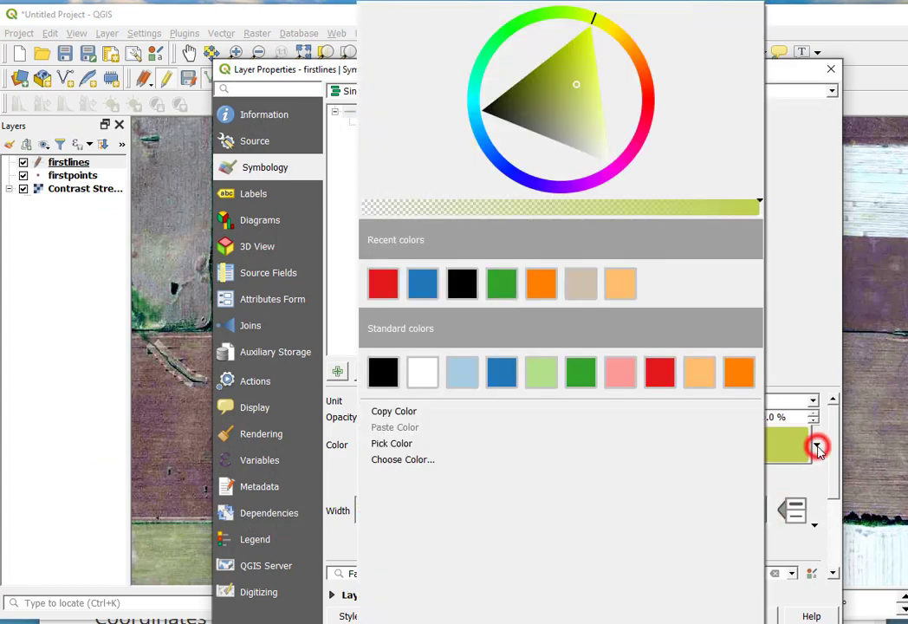
{"action": "left_click", "coordinate": [378, 280]}
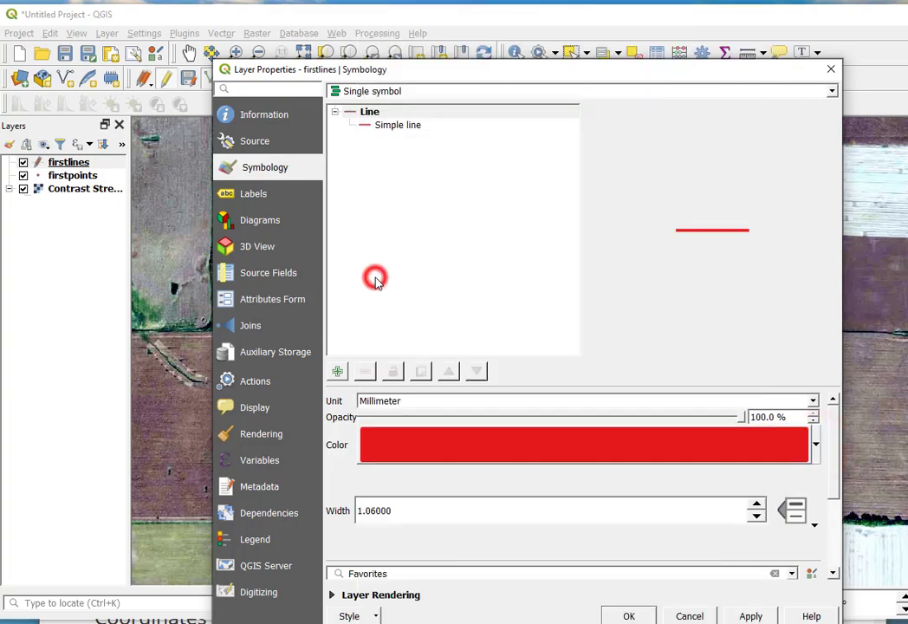
{"action": "left_click", "coordinate": [750, 615]}
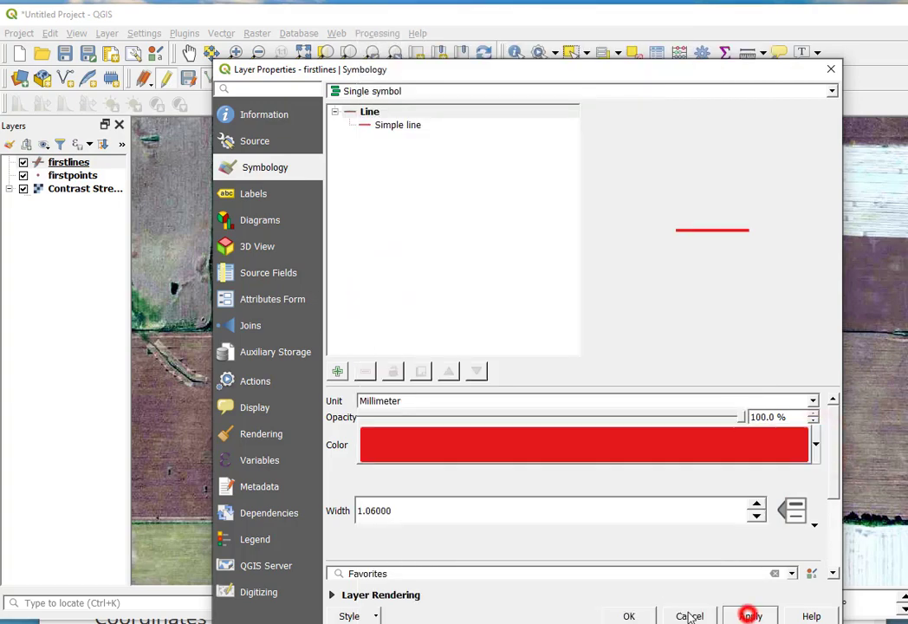
{"action": "left_click", "coordinate": [631, 615]}
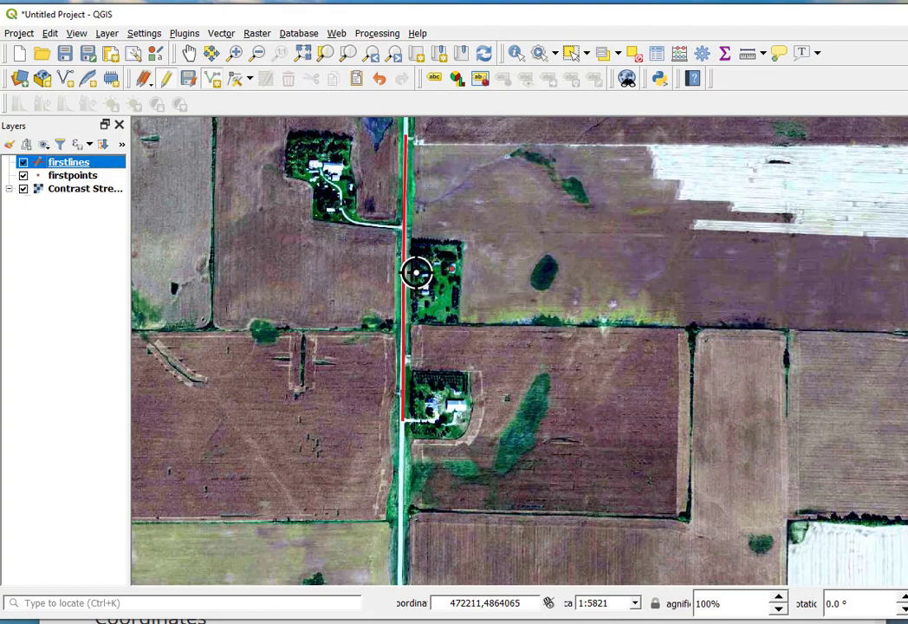
Step: Digitize a second line along the driveway from the road up to the northwest farmstead's buildings and accept its attributes
{"action": "left_click", "coordinate": [214, 78]}
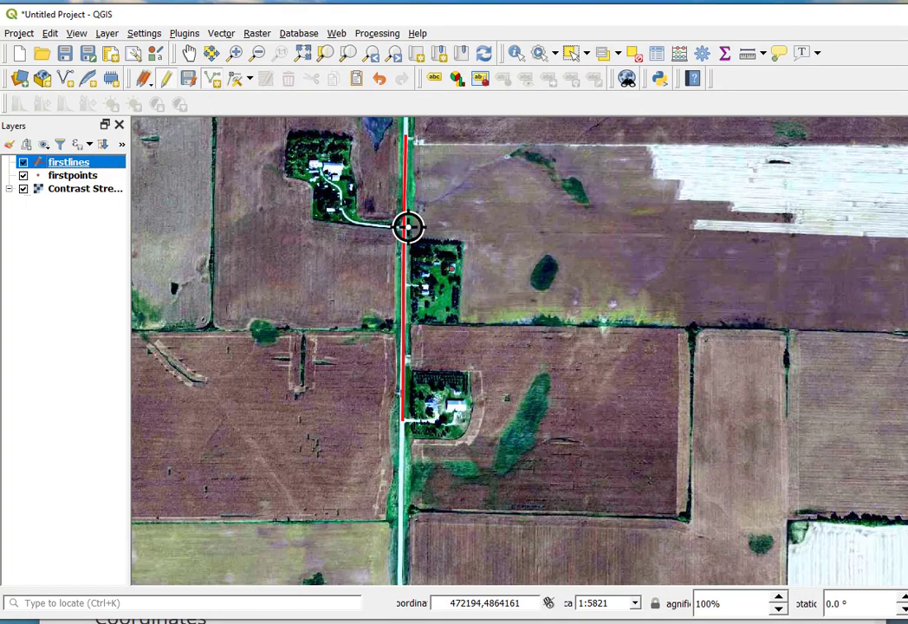
{"action": "left_click", "coordinate": [403, 228]}
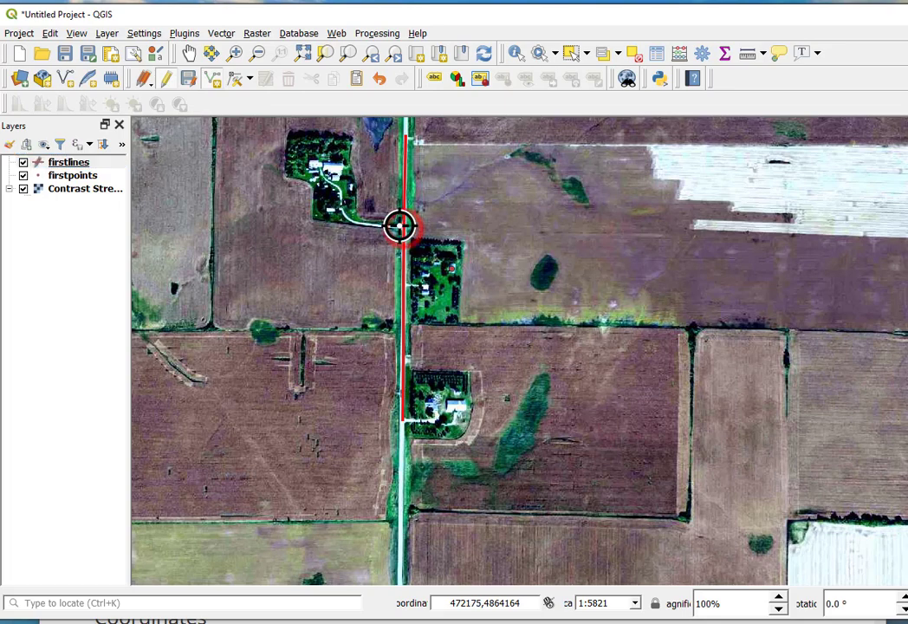
{"action": "left_click", "coordinate": [355, 223]}
{"action": "left_click_drag", "start_coordinate": [353, 222], "coordinate": [340, 205]}
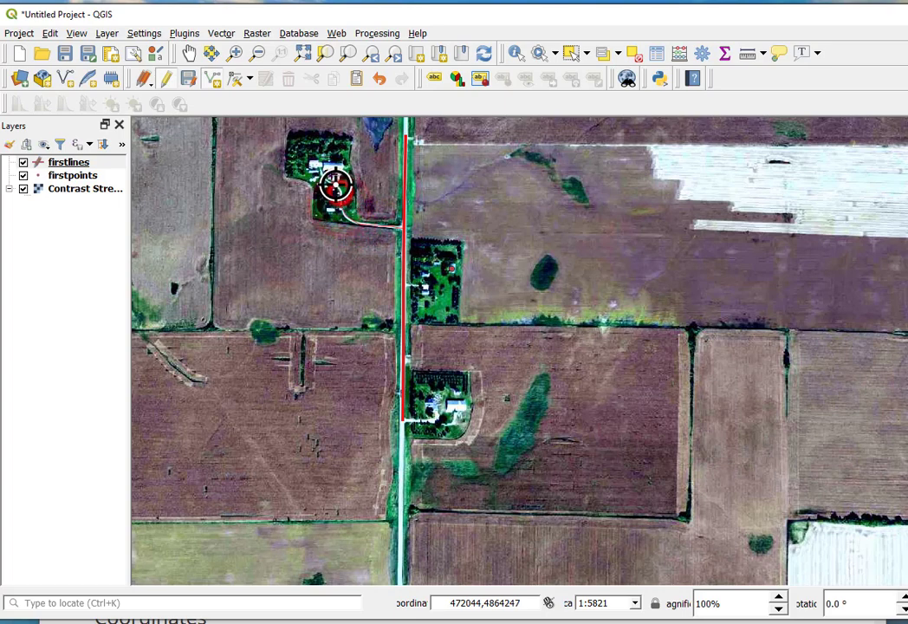
{"action": "left_click", "coordinate": [330, 179]}
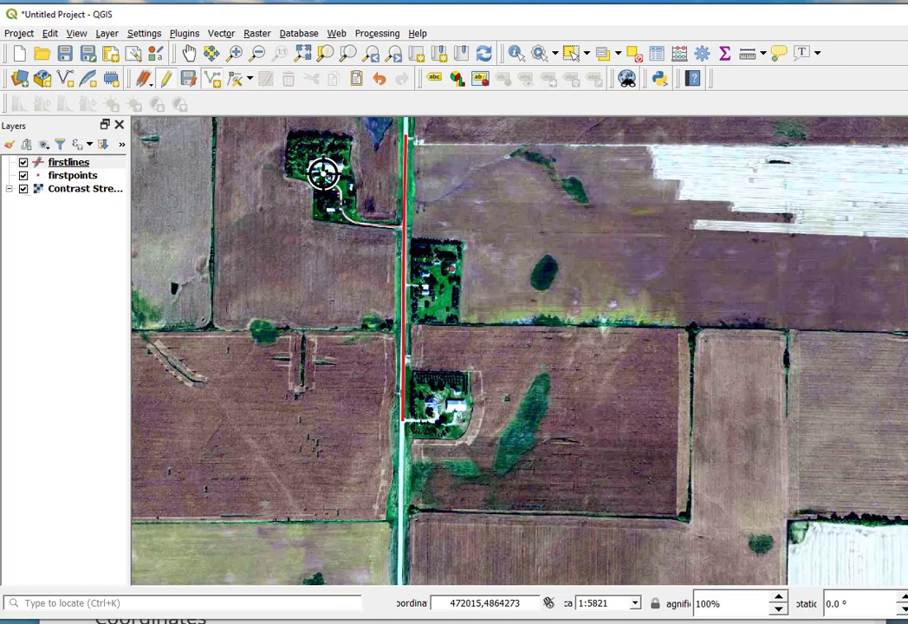
{"action": "left_click", "coordinate": [235, 53]}
{"action": "left_click", "coordinate": [236, 53]}
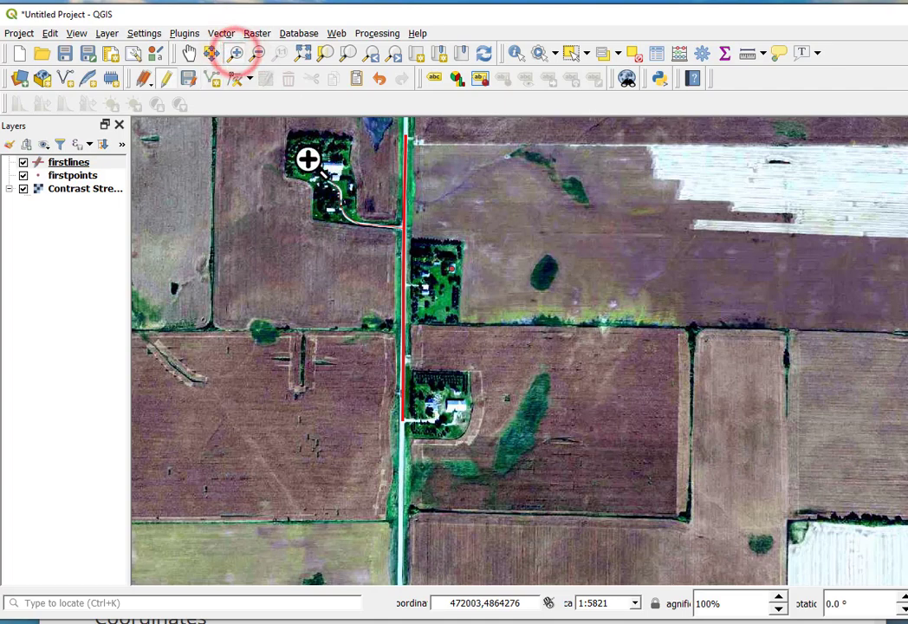
{"action": "left_click_drag", "start_coordinate": [300, 145], "coordinate": [370, 227]}
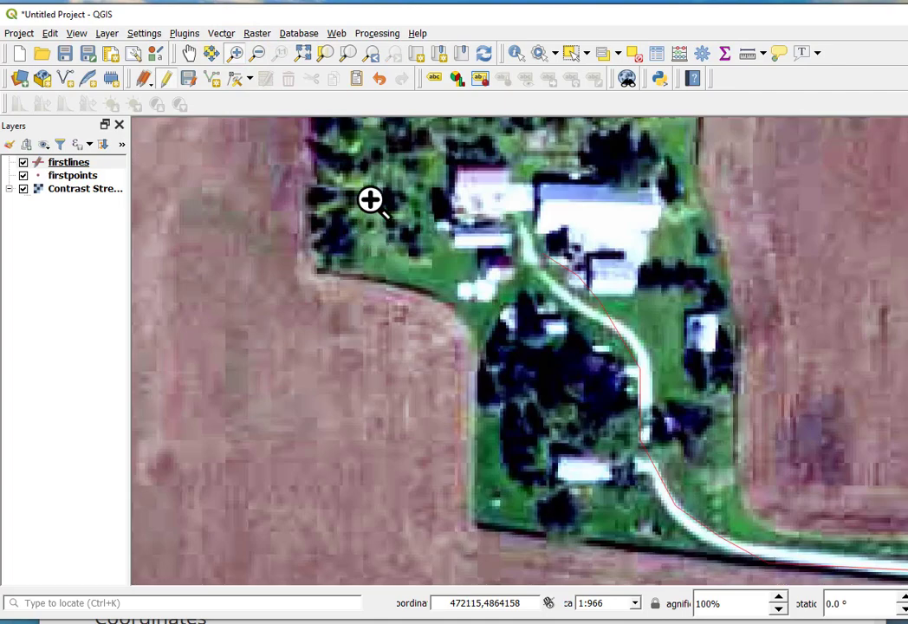
{"action": "left_click", "coordinate": [214, 79]}
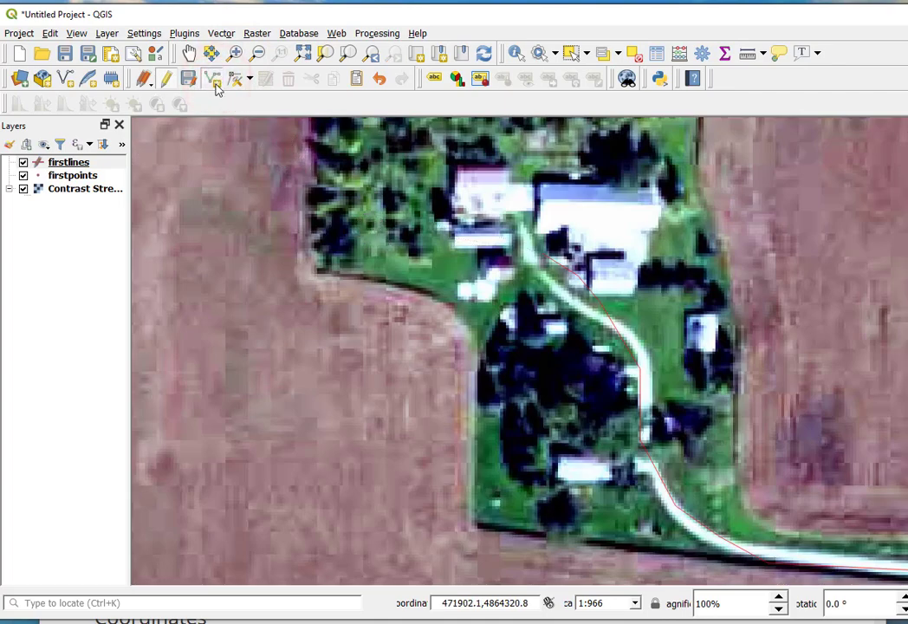
{"action": "right_click", "coordinate": [508, 209]}
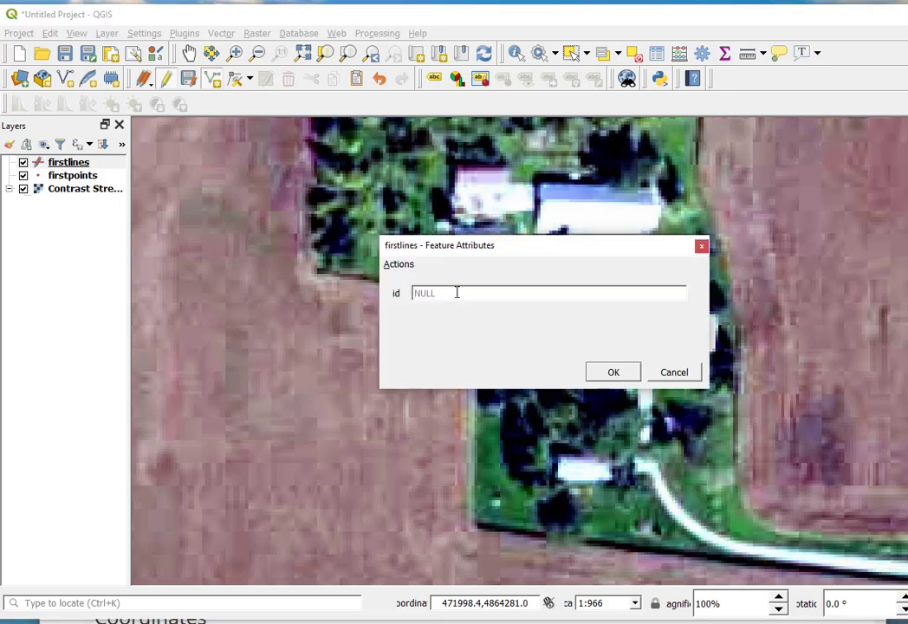
{"action": "left_click", "coordinate": [606, 374]}
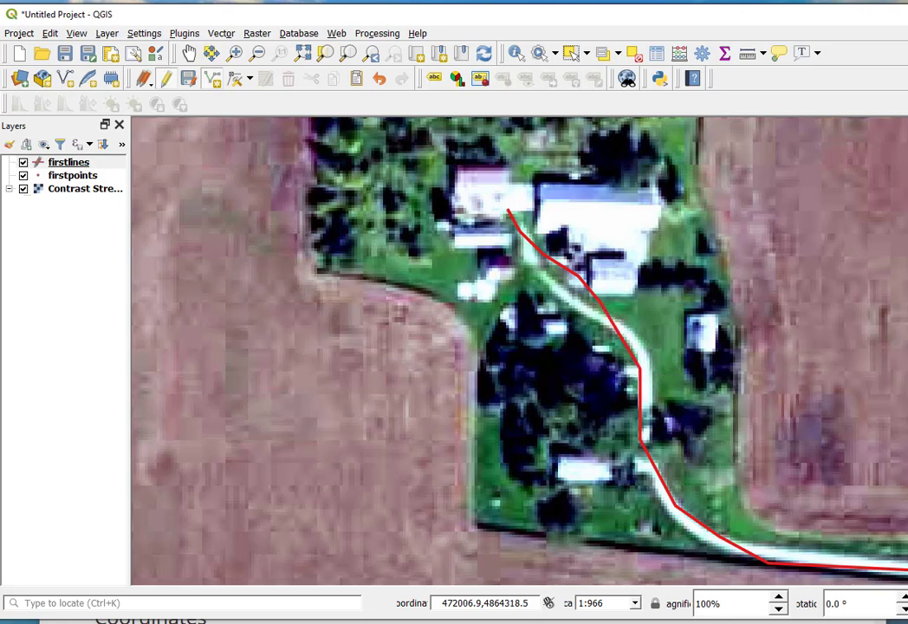
Step: Use the Vertex tool to move the driveway line's vertices near the farm buildings onto the visible driveway
{"action": "left_click", "coordinate": [237, 79]}
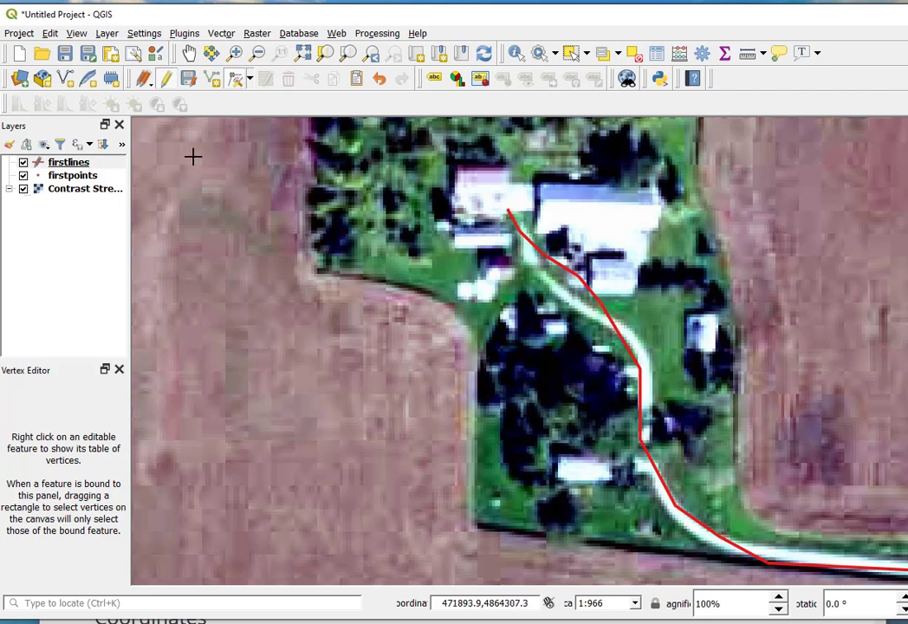
{"action": "left_click", "coordinate": [599, 302]}
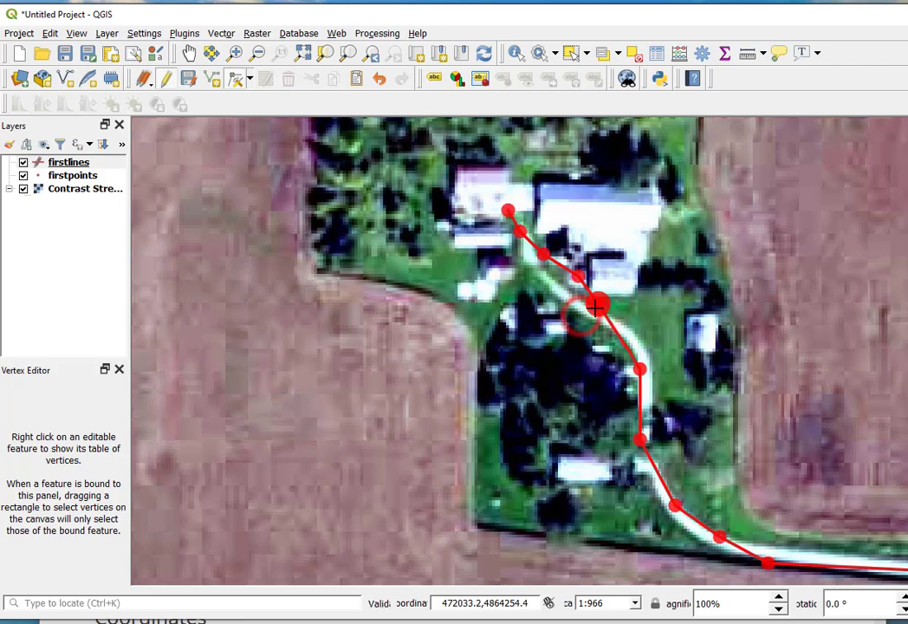
{"action": "left_click", "coordinate": [599, 304]}
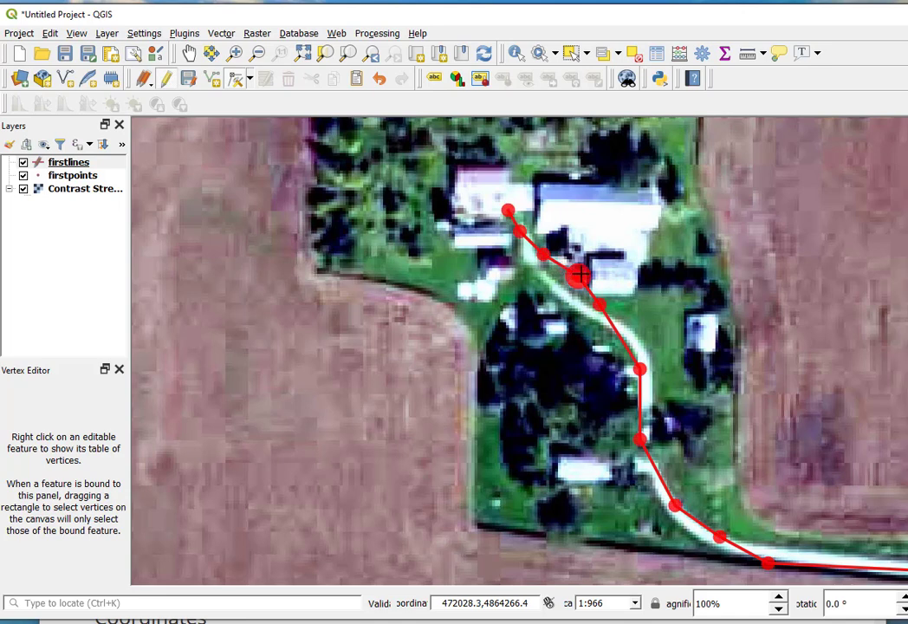
{"action": "left_click", "coordinate": [580, 275]}
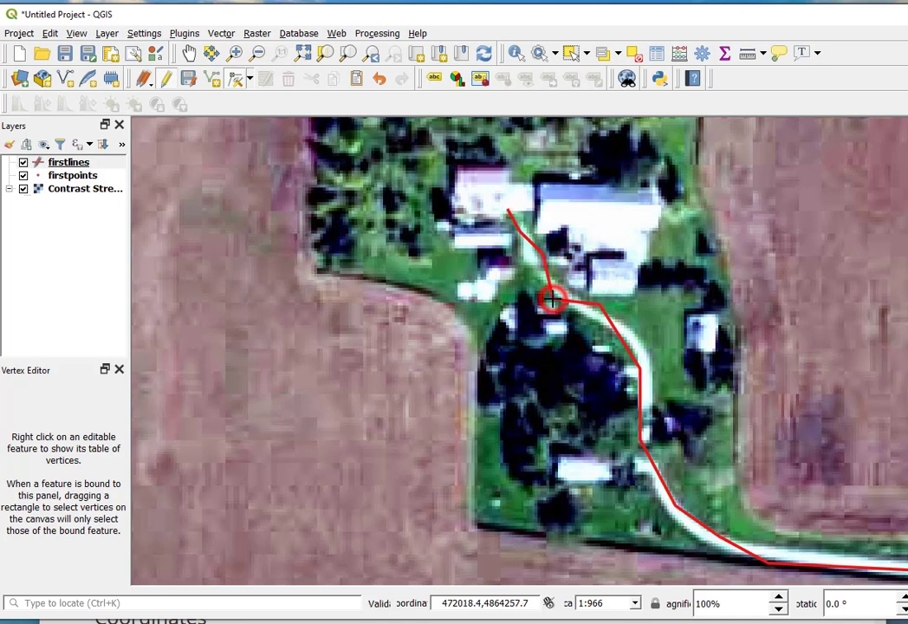
{"action": "left_click", "coordinate": [554, 298]}
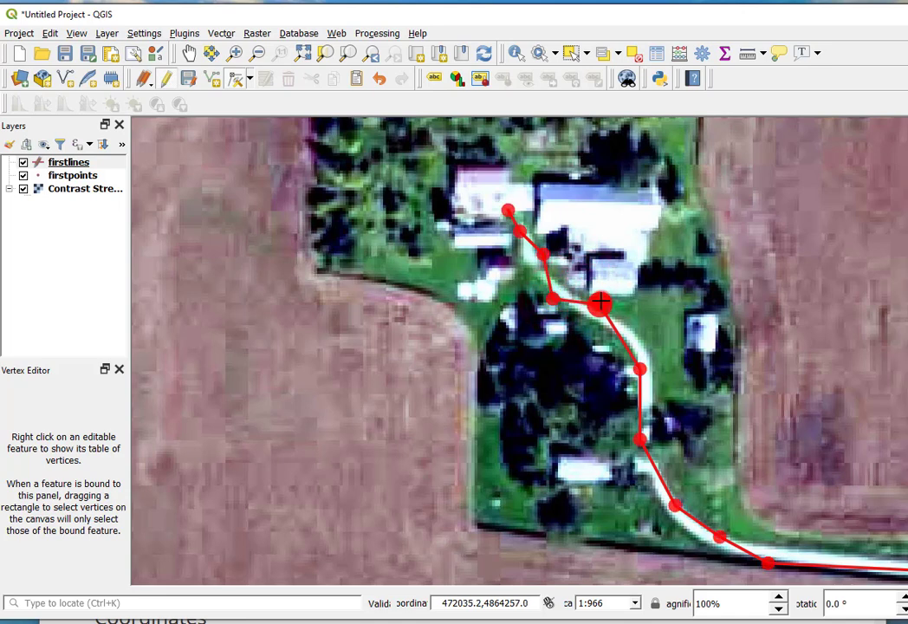
{"action": "left_click", "coordinate": [599, 302]}
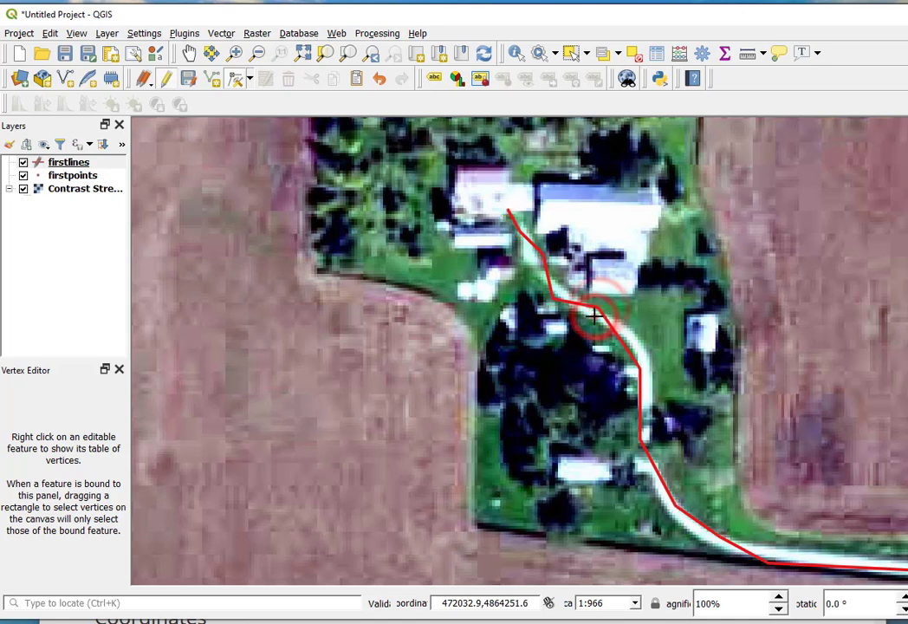
{"action": "left_click", "coordinate": [598, 306]}
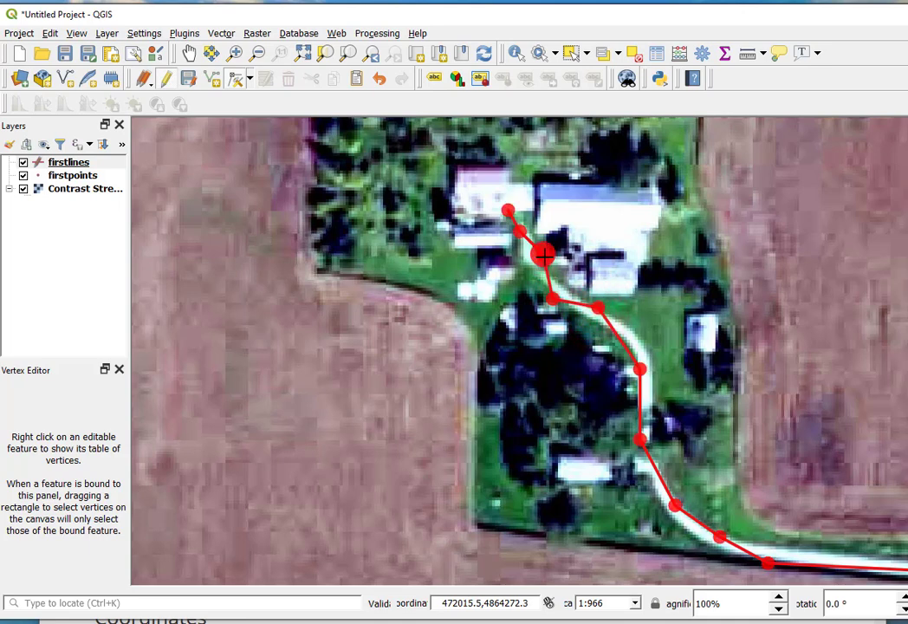
{"action": "left_click", "coordinate": [540, 256]}
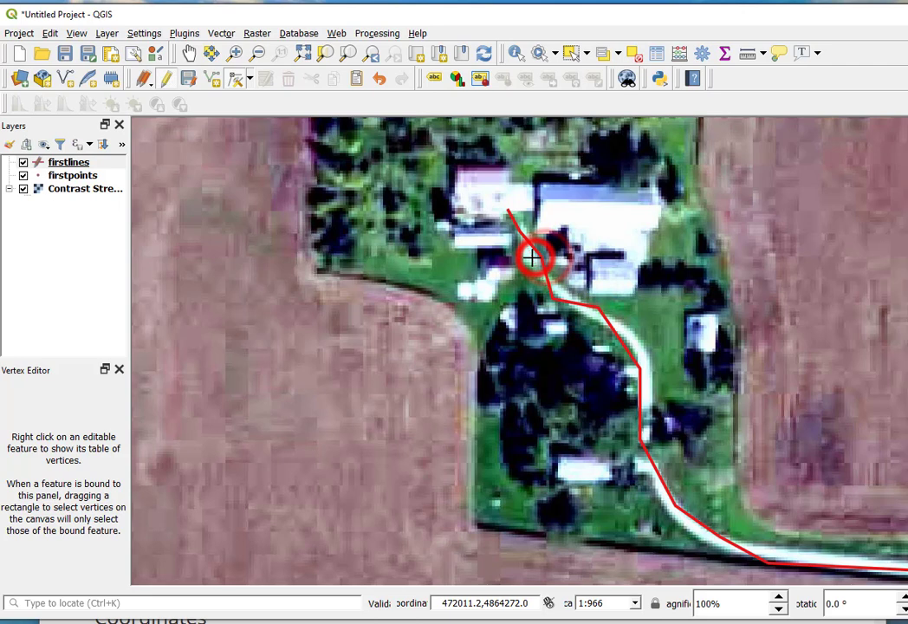
{"action": "key", "text": "Escape"}
Step: Move the driveway line's vertices along the bend south of the large farm buildings onto the visible driveway
{"action": "left_click", "coordinate": [599, 308]}
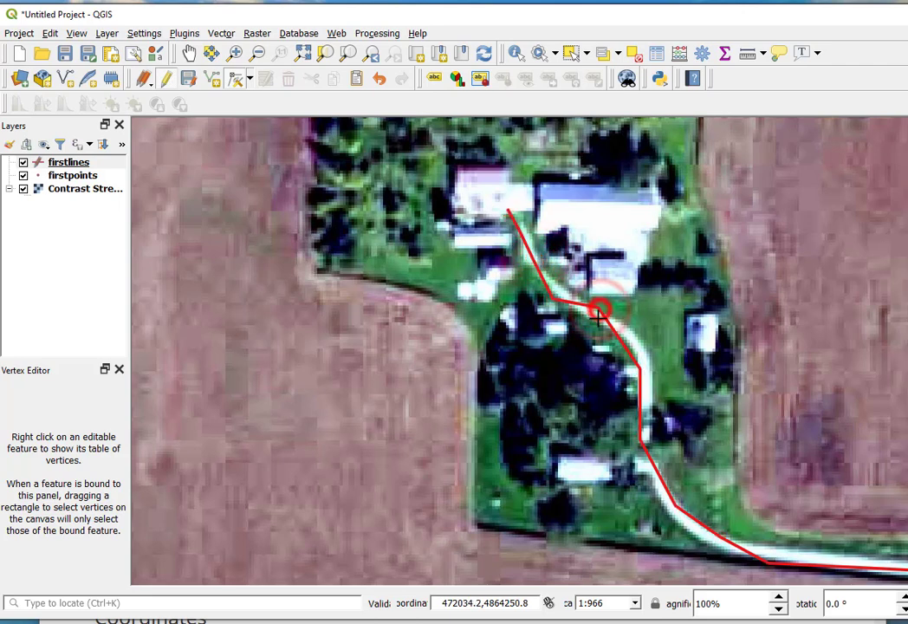
{"action": "left_click", "coordinate": [599, 318]}
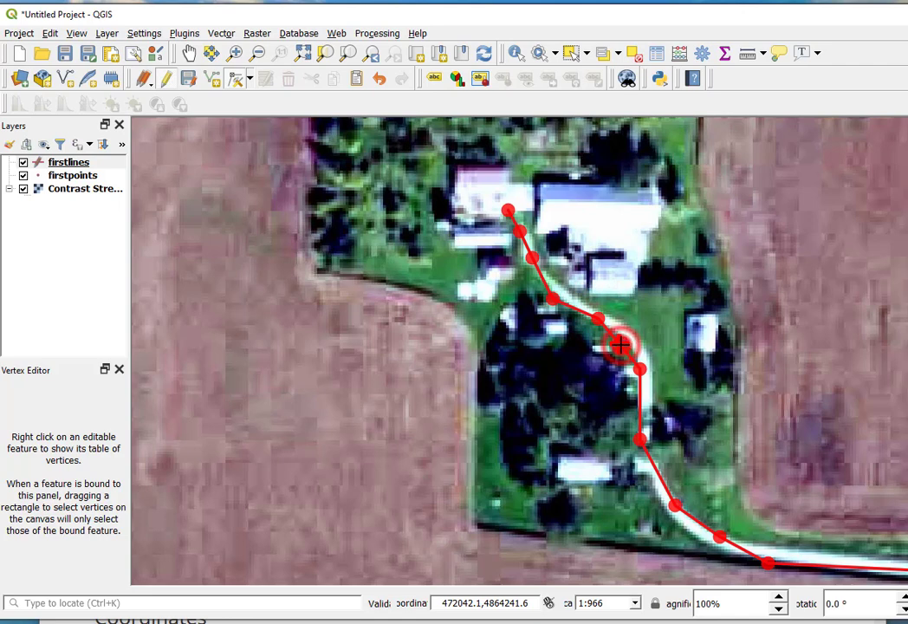
{"action": "left_click", "coordinate": [621, 346]}
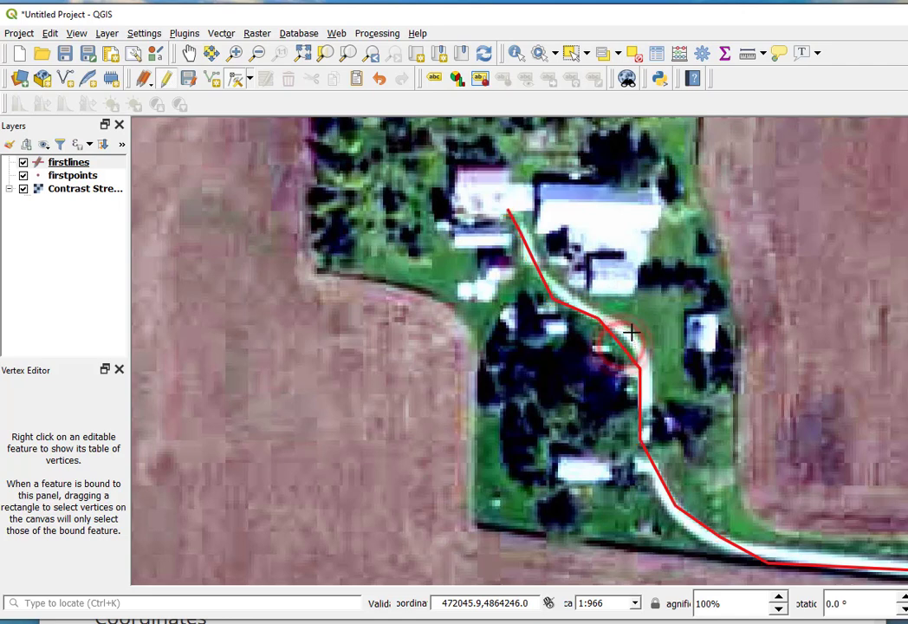
{"action": "left_click", "coordinate": [637, 375]}
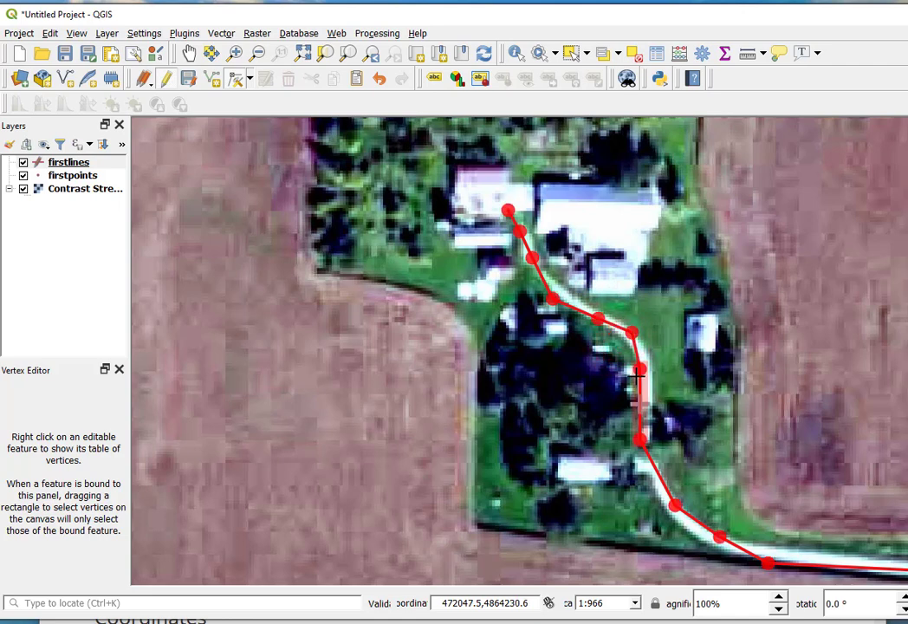
{"action": "left_click", "coordinate": [552, 298]}
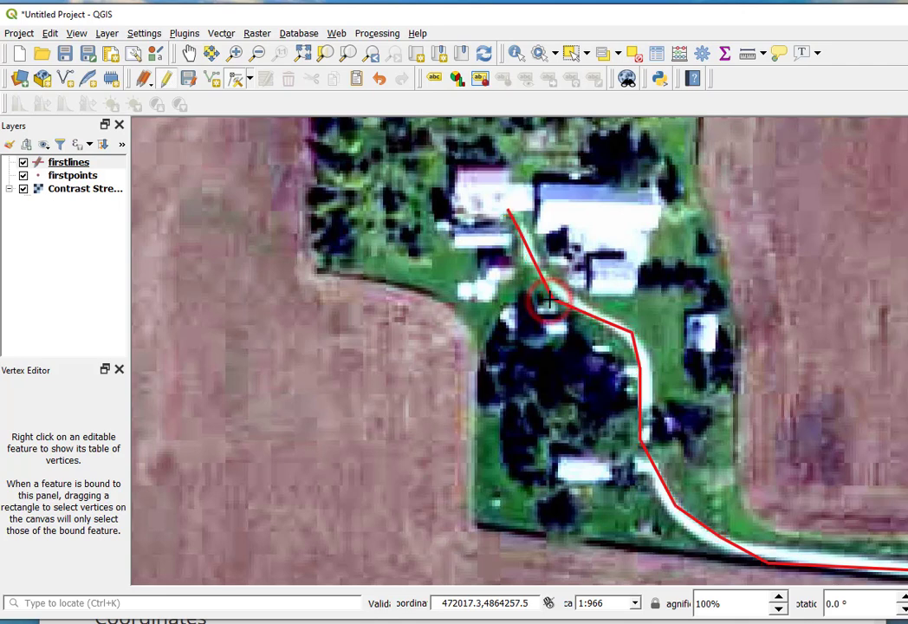
{"action": "left_click", "coordinate": [563, 295]}
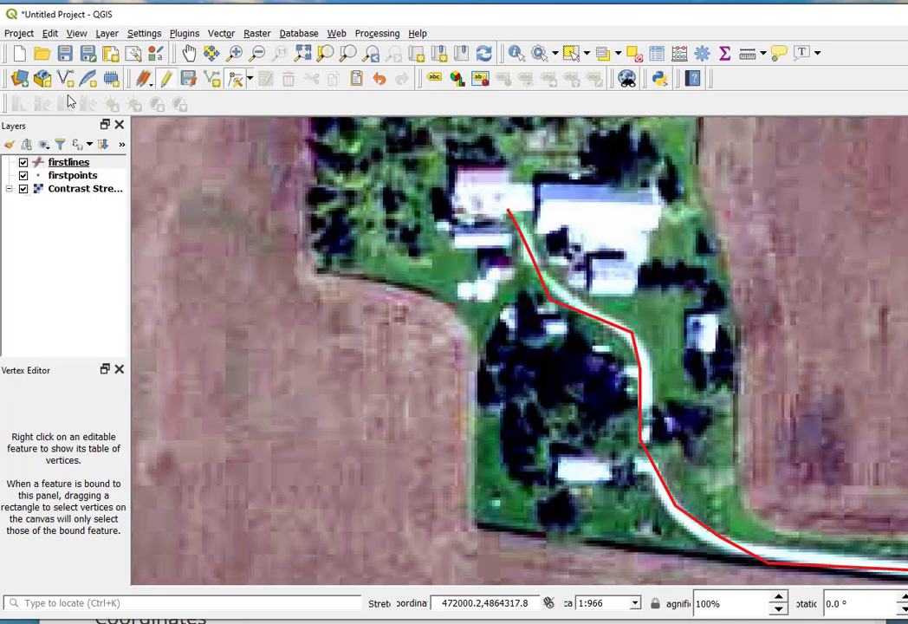
Step: Save the edits to the firstlines layer and stop editing it
{"action": "left_click", "coordinate": [151, 86]}
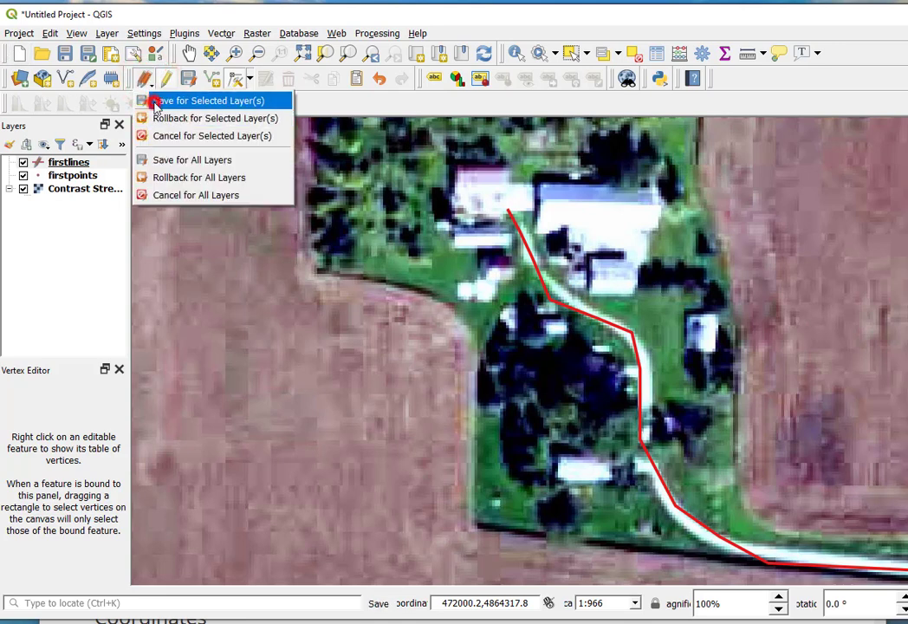
{"action": "left_click", "coordinate": [156, 101]}
{"action": "scroll", "coordinate": [647, 316], "scroll_direction": "up", "scroll_amount": 1}
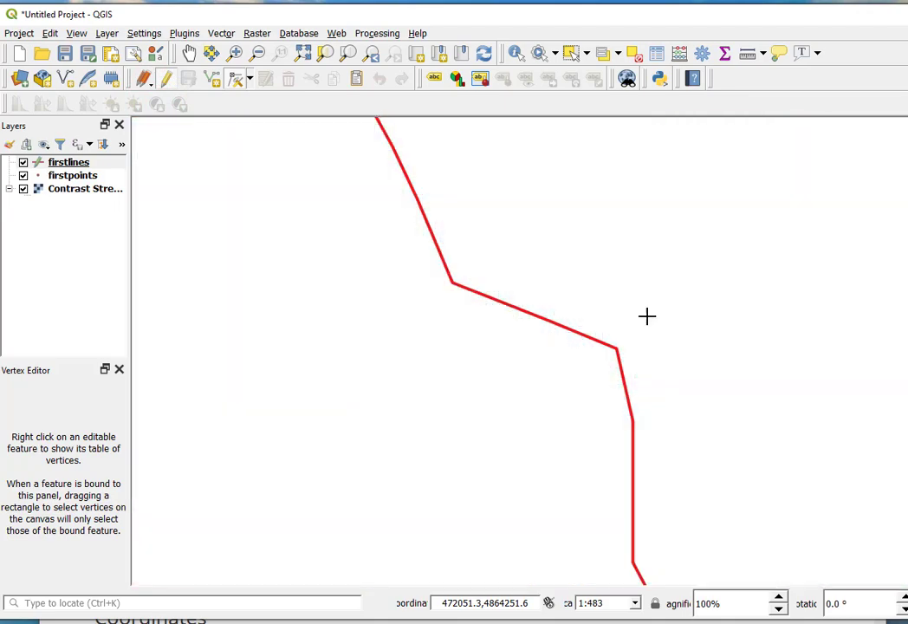
{"action": "scroll", "coordinate": [647, 316], "scroll_direction": "down", "scroll_amount": 3}
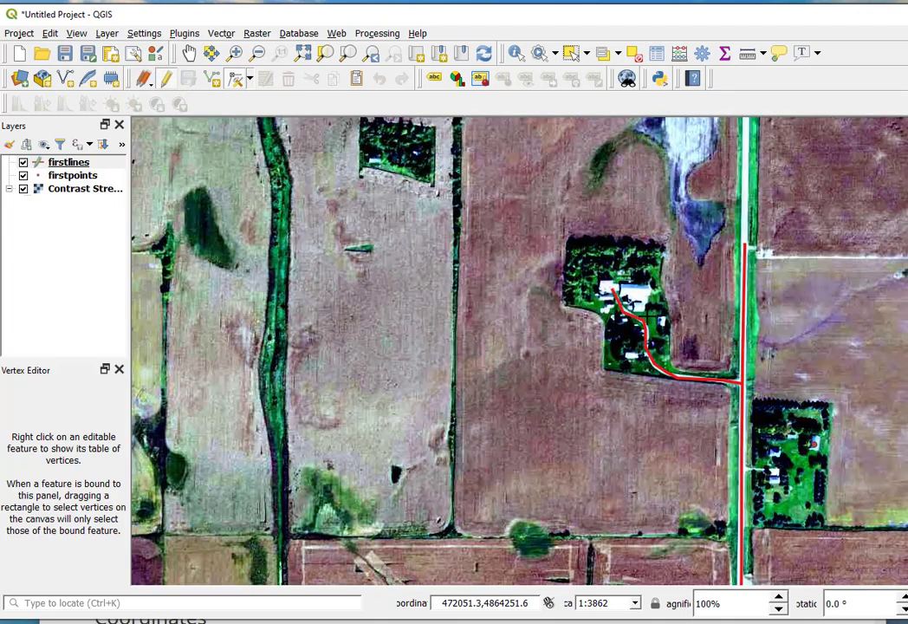
{"action": "left_click", "coordinate": [161, 80]}
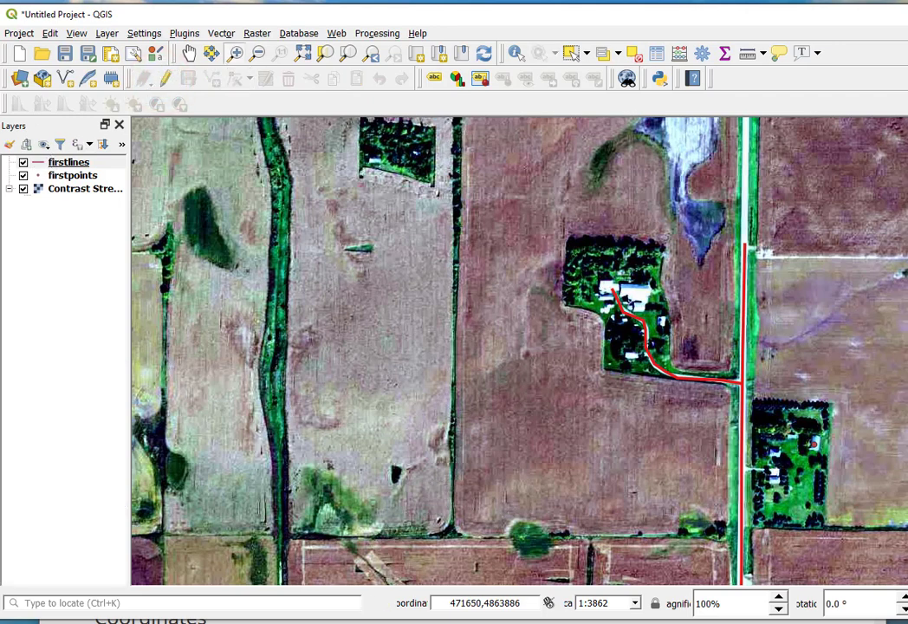
Step: Examine the shapefile component files in the QGIS34data folder in File Explorer, then return to QGIS
{"action": "mouse_move", "coordinate": [406, 623]}
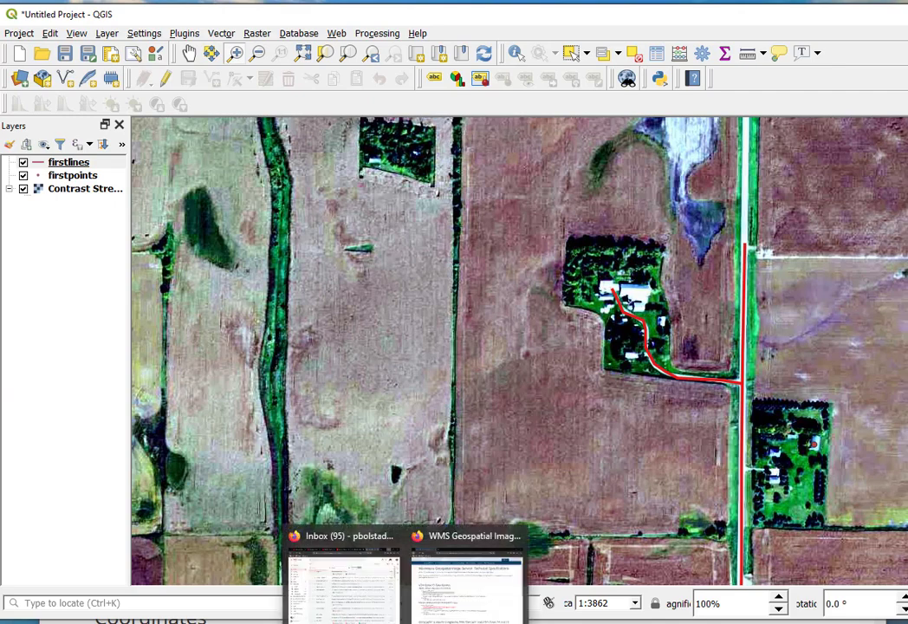
{"action": "left_click", "coordinate": [333, 622]}
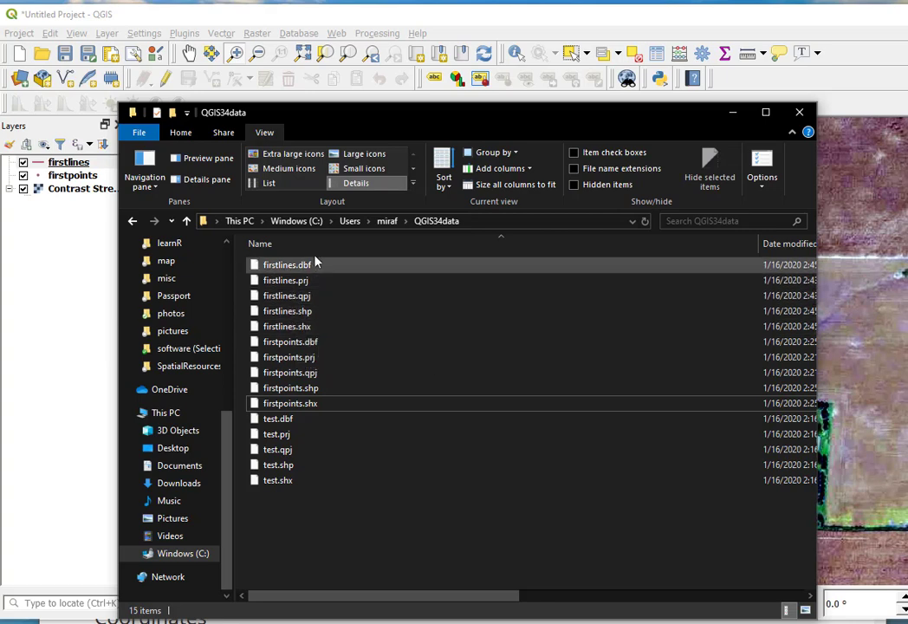
{"action": "left_click", "coordinate": [800, 116]}
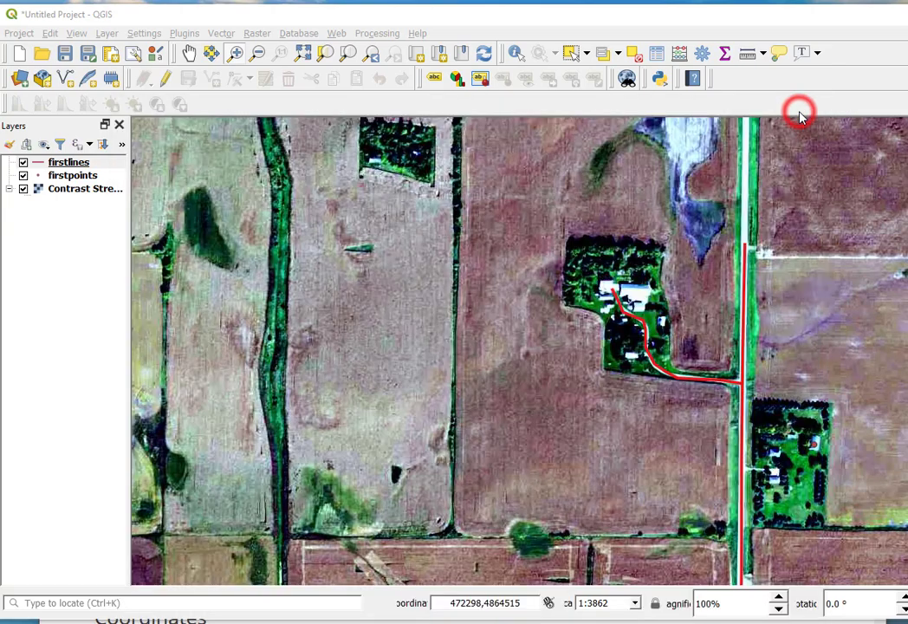
Step: Create a new polygon shapefile layer named firstpolys in the QGIS34data folder, using EPSG:26915 - NAD83 / UTM zone 15N
{"action": "left_click", "coordinate": [70, 77]}
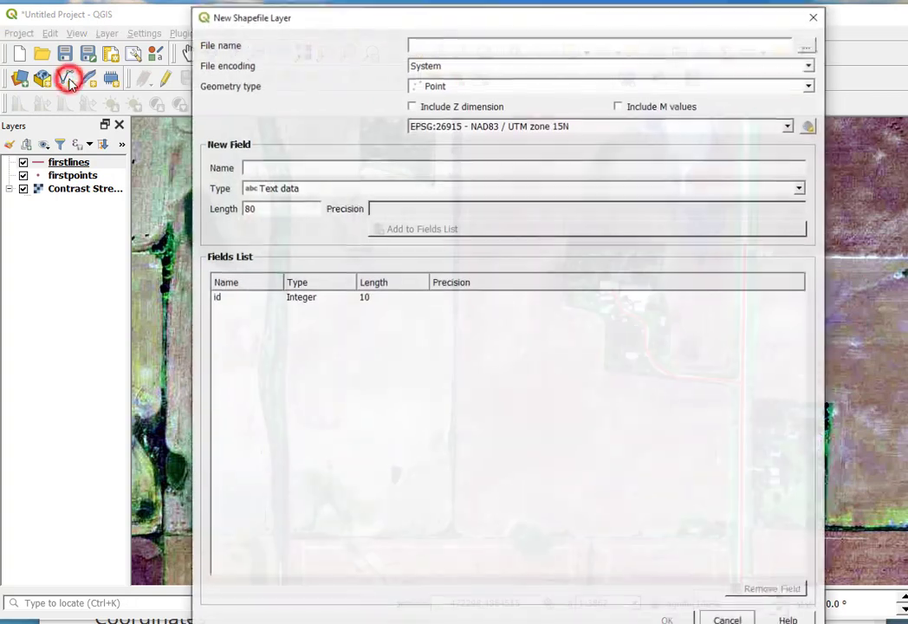
{"action": "left_click", "coordinate": [808, 45]}
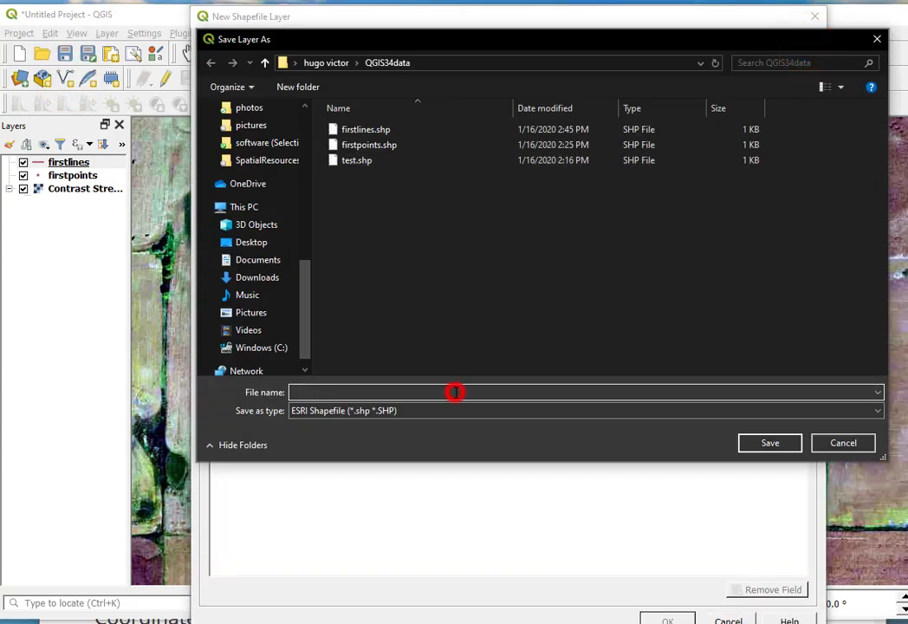
{"action": "type", "text": "first"}
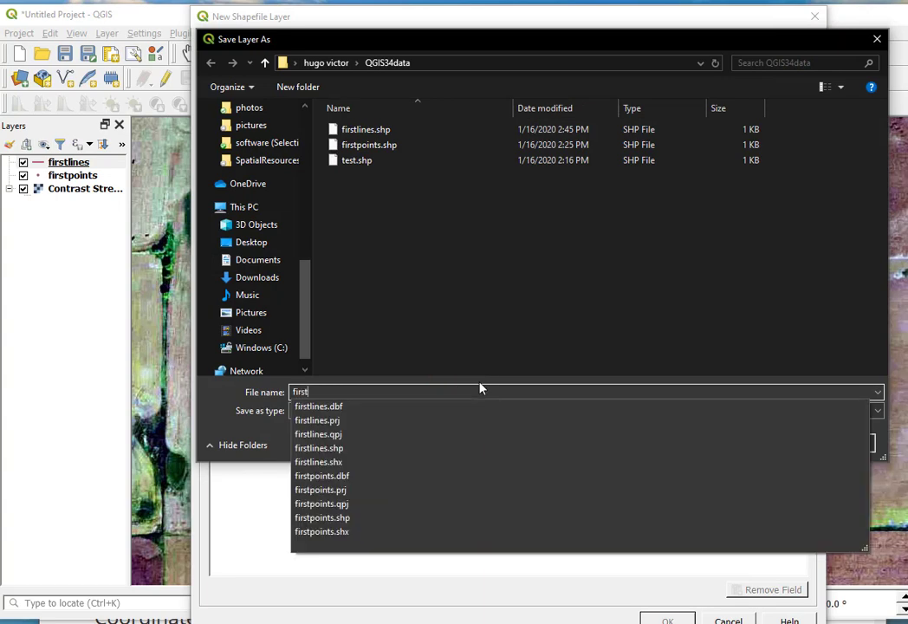
{"action": "type", "text": "polys"}
{"action": "key", "text": "Return"}
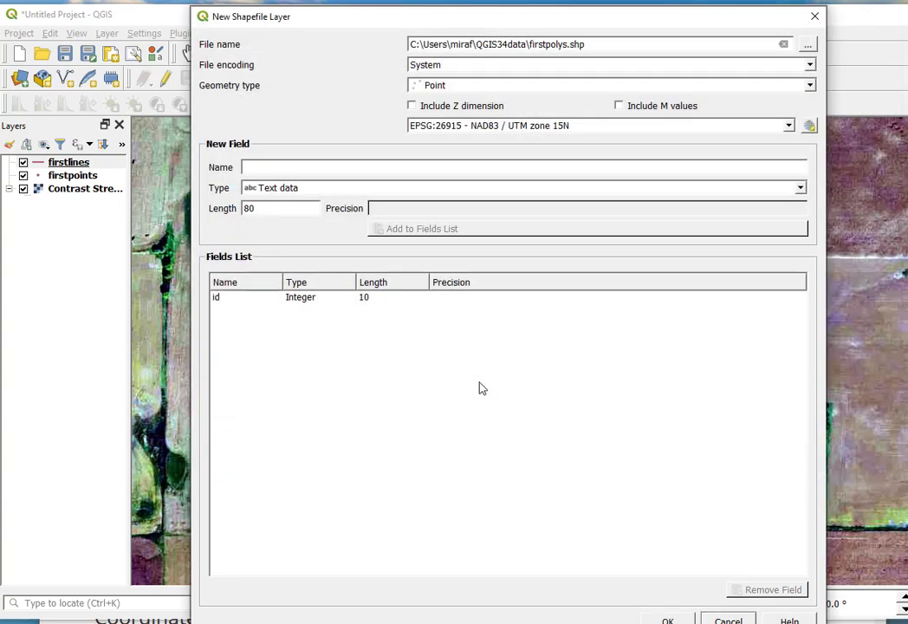
{"action": "left_click", "coordinate": [811, 85]}
{"action": "left_click", "coordinate": [728, 139]}
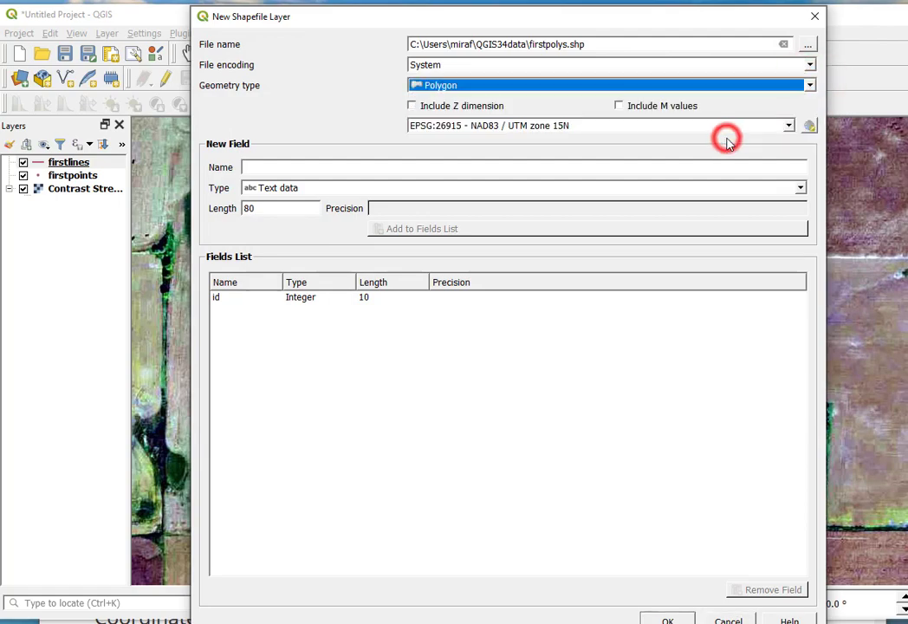
{"action": "left_click", "coordinate": [667, 620]}
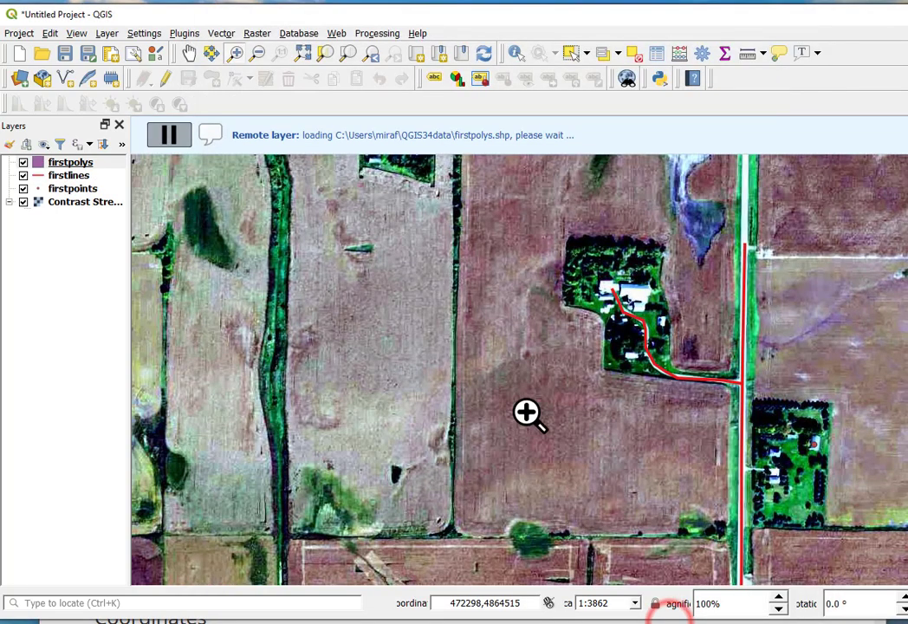
Step: Start editing the firstpolys layer and digitize a polygon around the dark green patch in the northwest field, giving it id 1
{"action": "left_click", "coordinate": [59, 165]}
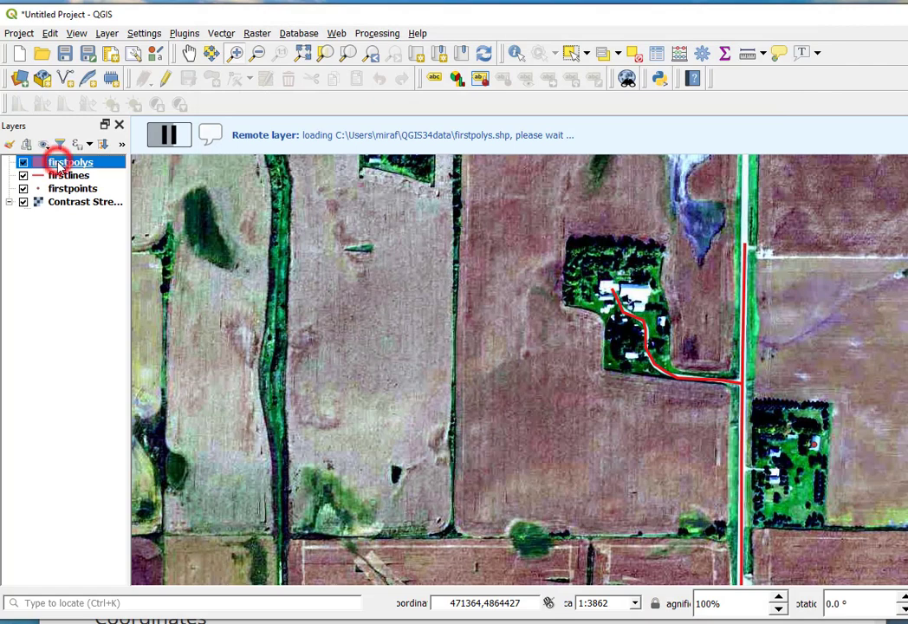
{"action": "left_click", "coordinate": [166, 79]}
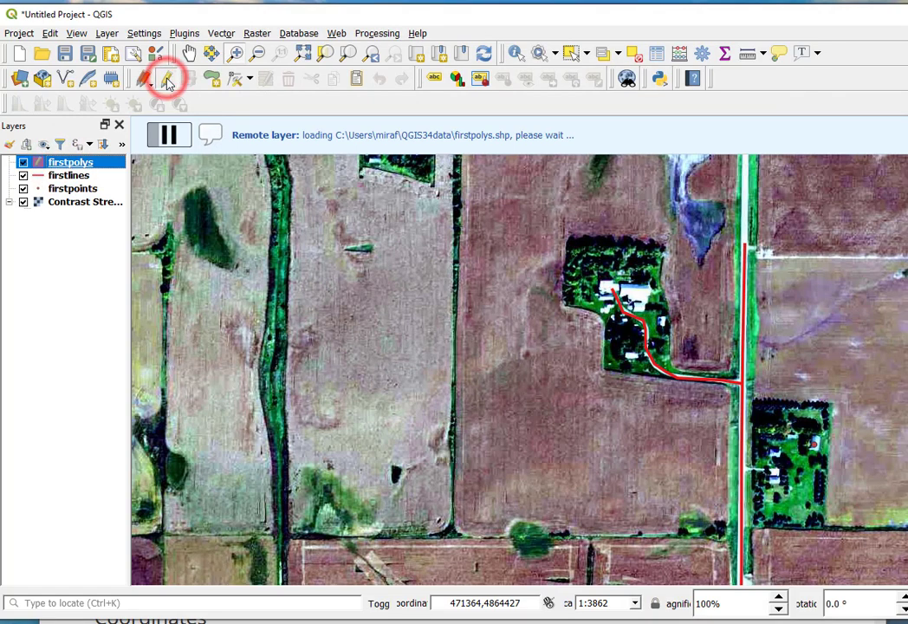
{"action": "left_click", "coordinate": [212, 79]}
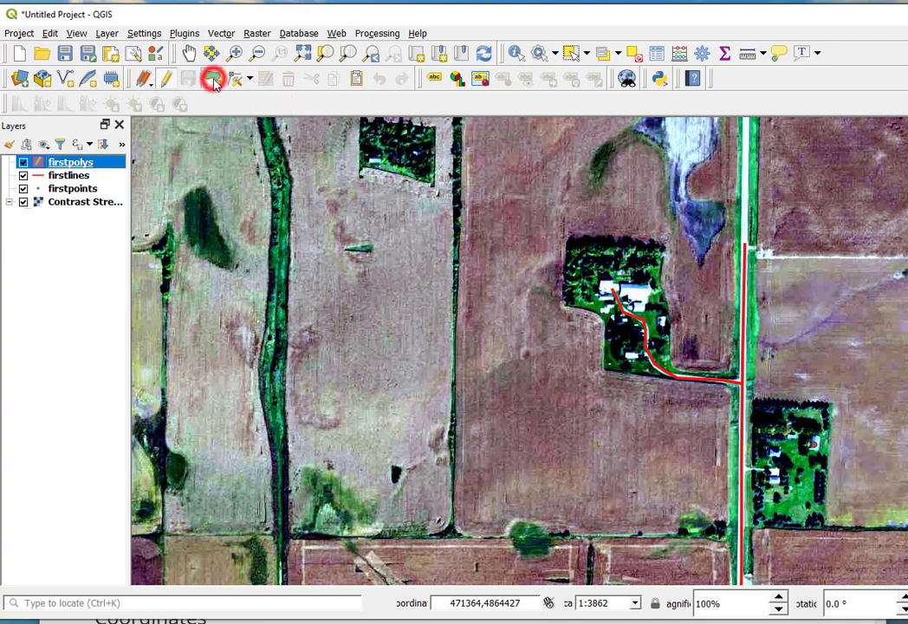
{"action": "left_click", "coordinate": [183, 192]}
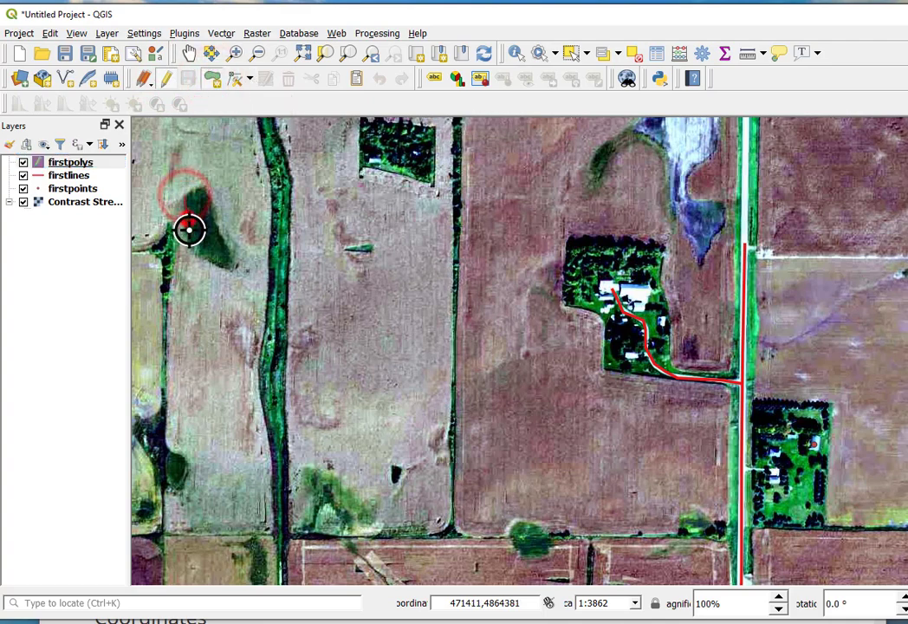
{"action": "left_click", "coordinate": [195, 240]}
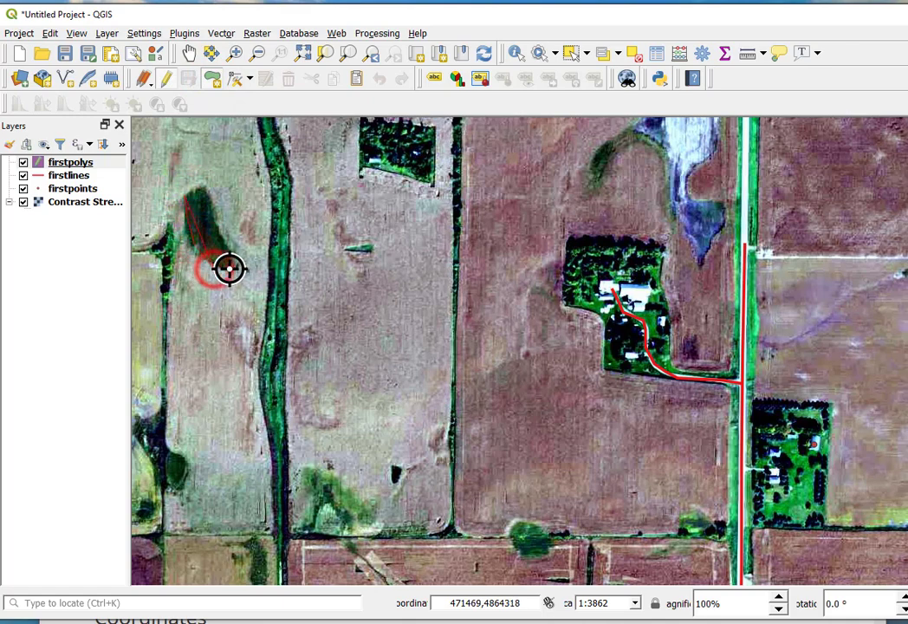
{"action": "left_click", "coordinate": [236, 256]}
{"action": "left_click", "coordinate": [220, 223]}
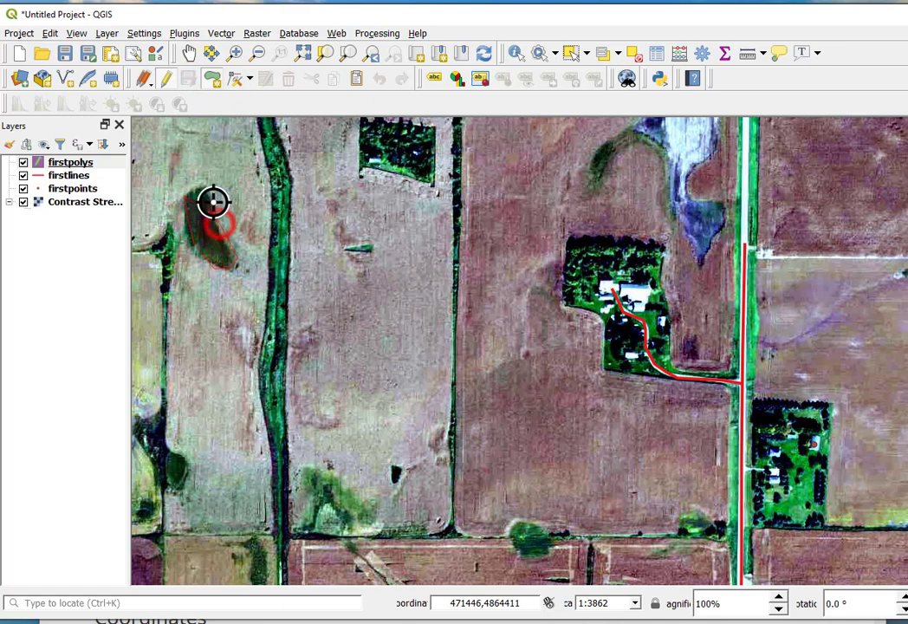
{"action": "left_click", "coordinate": [206, 185]}
{"action": "right_click", "coordinate": [192, 187]}
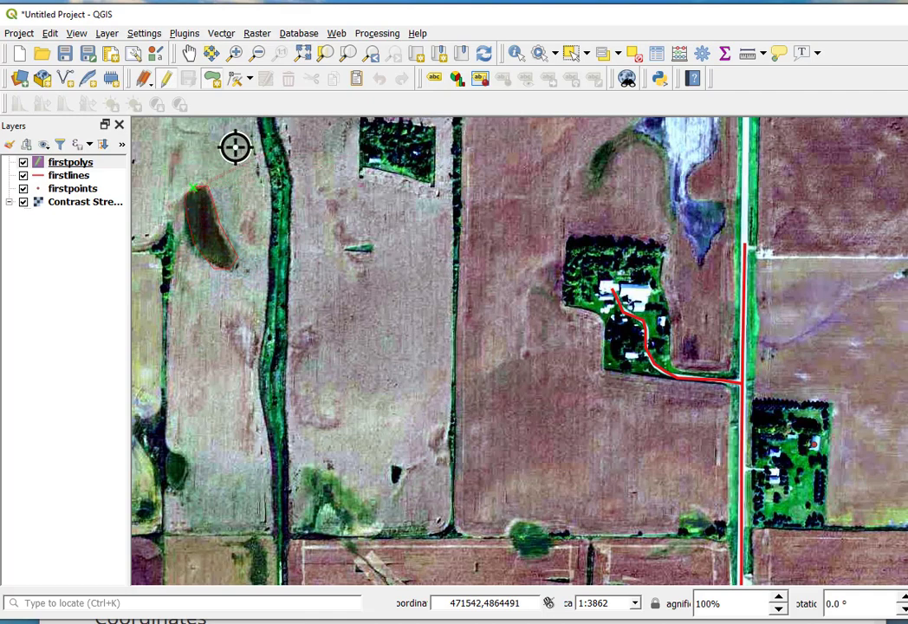
{"action": "right_click", "coordinate": [188, 192]}
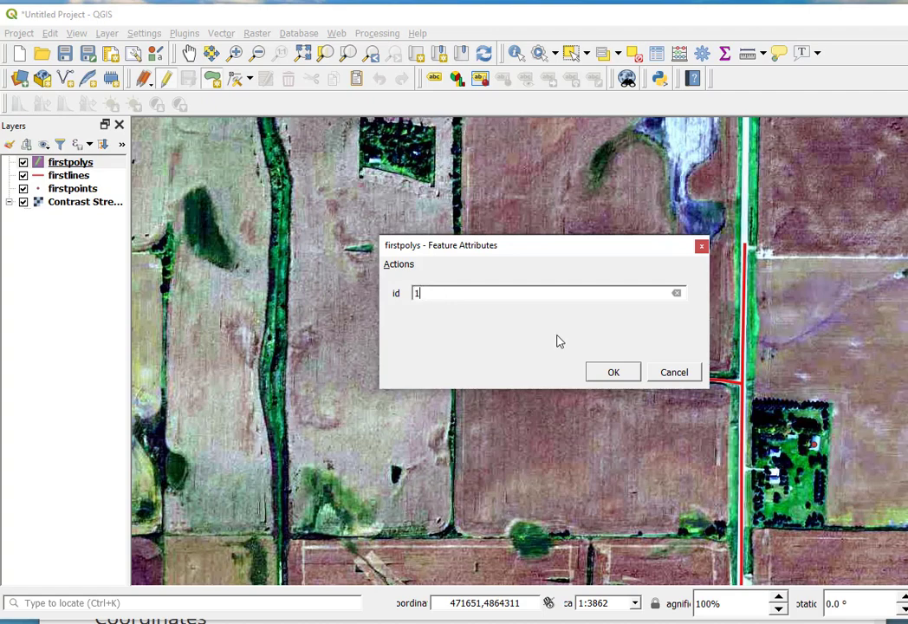
{"action": "left_click", "coordinate": [595, 372]}
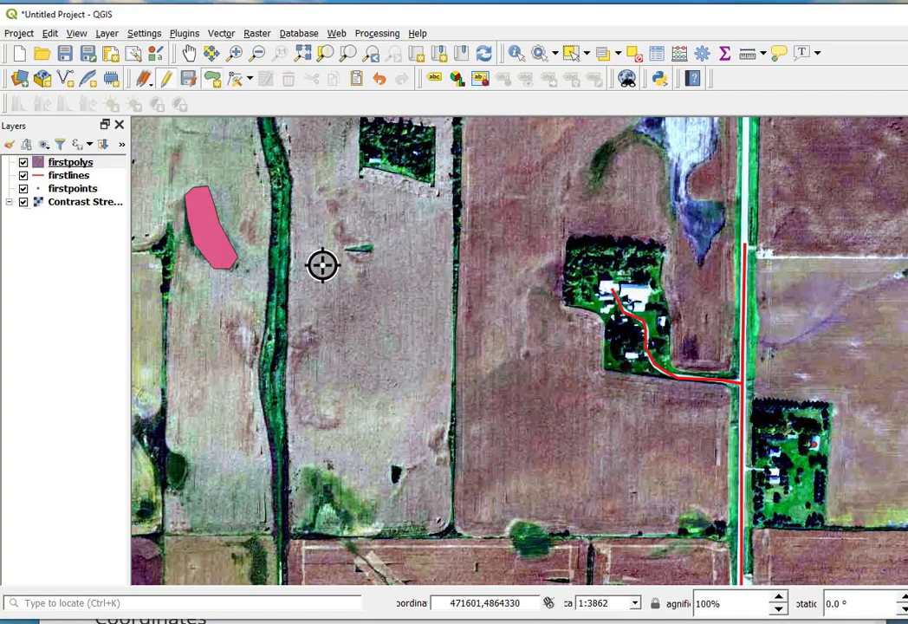
Step: Digitize a four-cornered polygon around the wooded lot at the map's northern edge, give it id 2, and save the layer edits
{"action": "left_click", "coordinate": [362, 122]}
{"action": "left_click", "coordinate": [432, 125]}
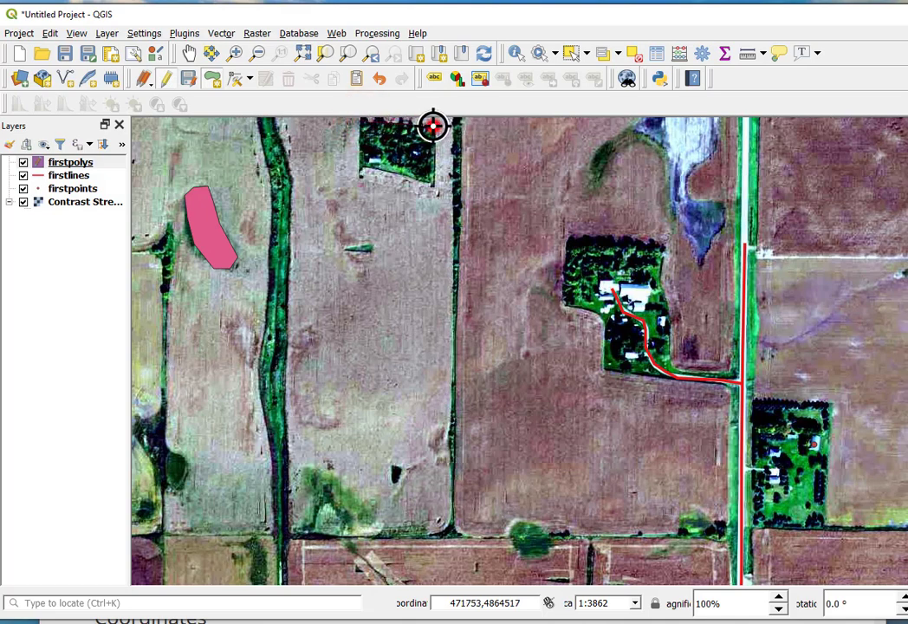
{"action": "left_click", "coordinate": [430, 184]}
{"action": "left_click", "coordinate": [363, 168]}
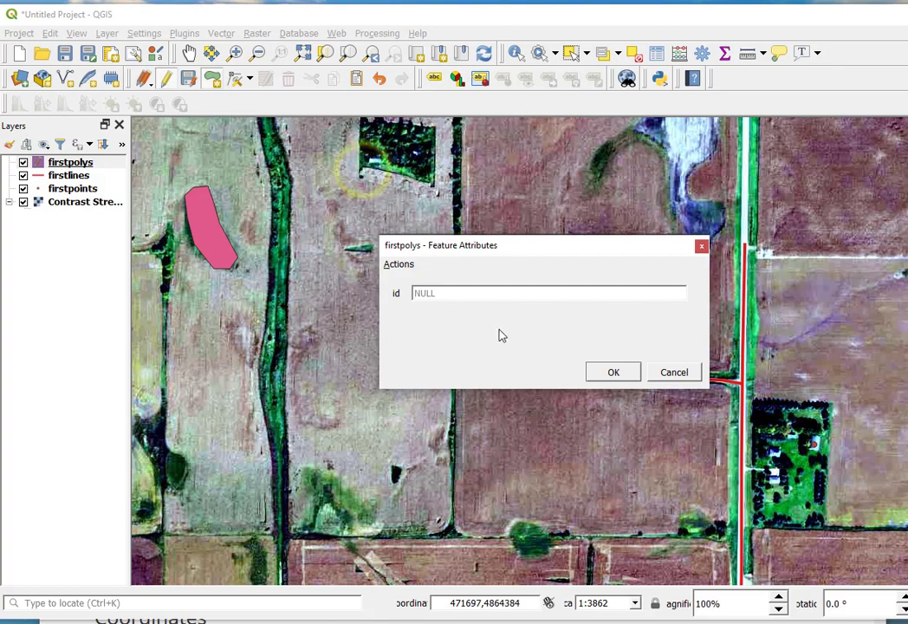
{"action": "type", "text": "2"}
{"action": "left_click", "coordinate": [623, 373]}
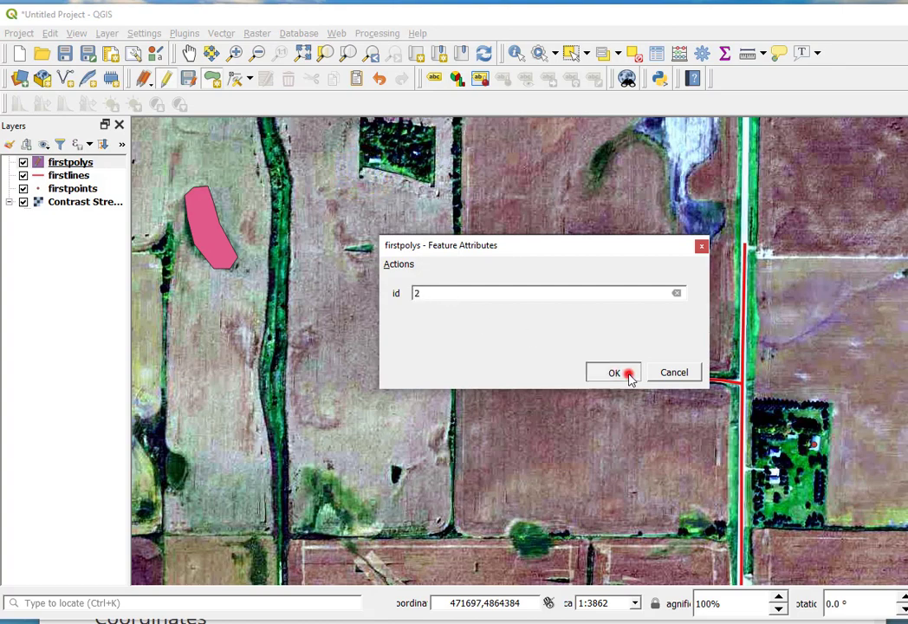
{"action": "left_click", "coordinate": [145, 80]}
{"action": "left_click", "coordinate": [153, 101]}
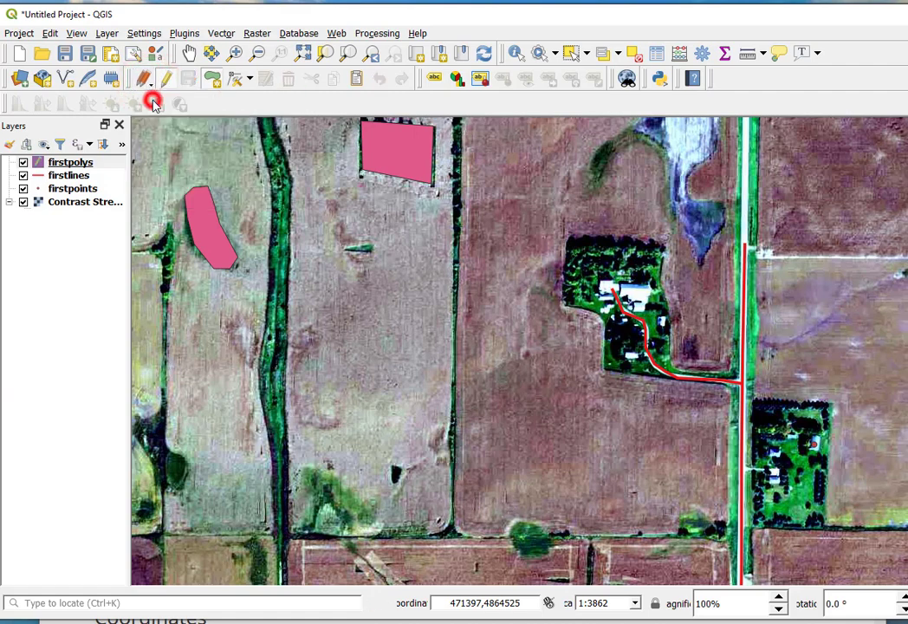
Step: Use the Vertex tool to adjust an east-side vertex of the first polygon and the southwest corner of the wooded-lot polygon
{"action": "left_click", "coordinate": [234, 79]}
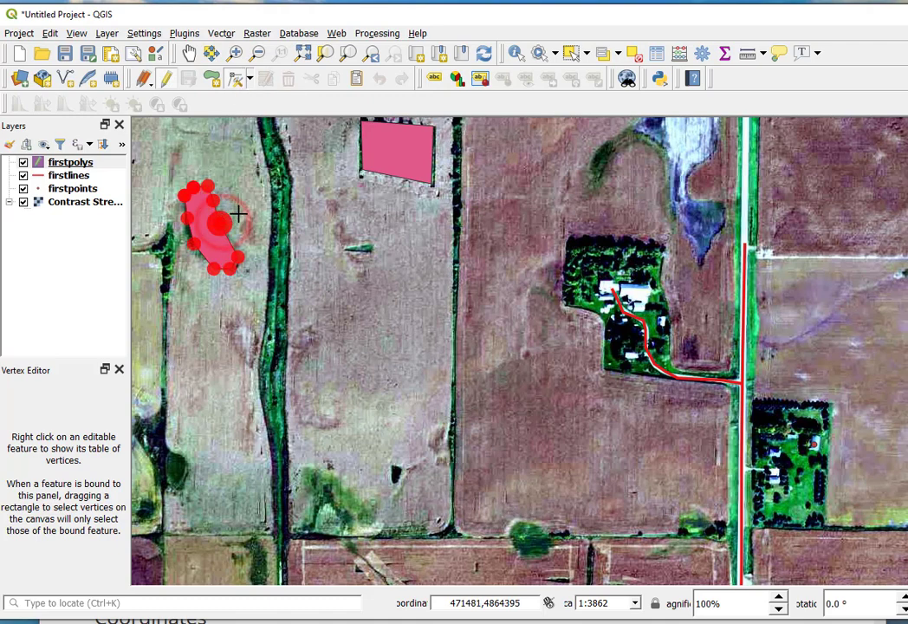
{"action": "left_click", "coordinate": [219, 225]}
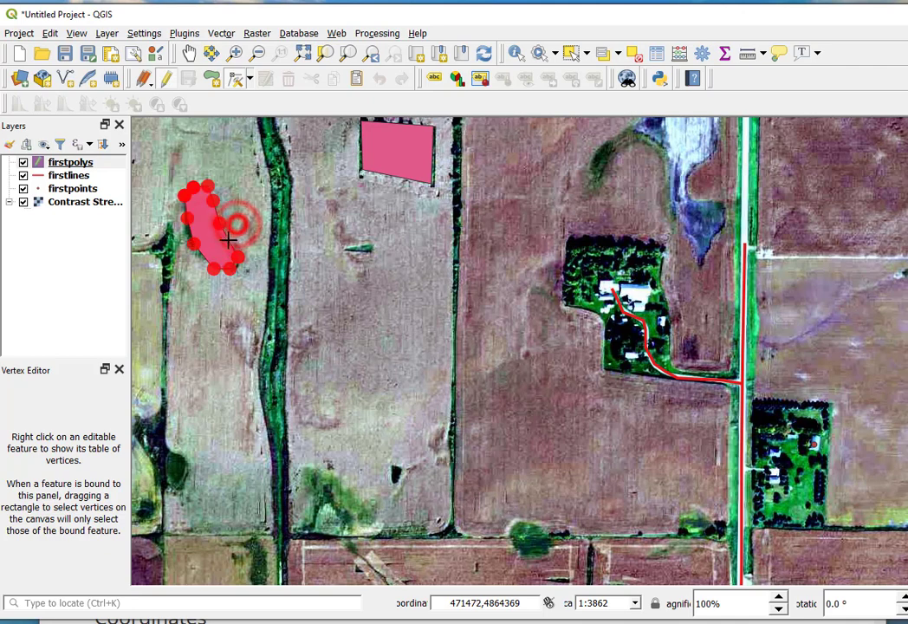
{"action": "left_click_drag", "start_coordinate": [365, 171], "coordinate": [361, 176]}
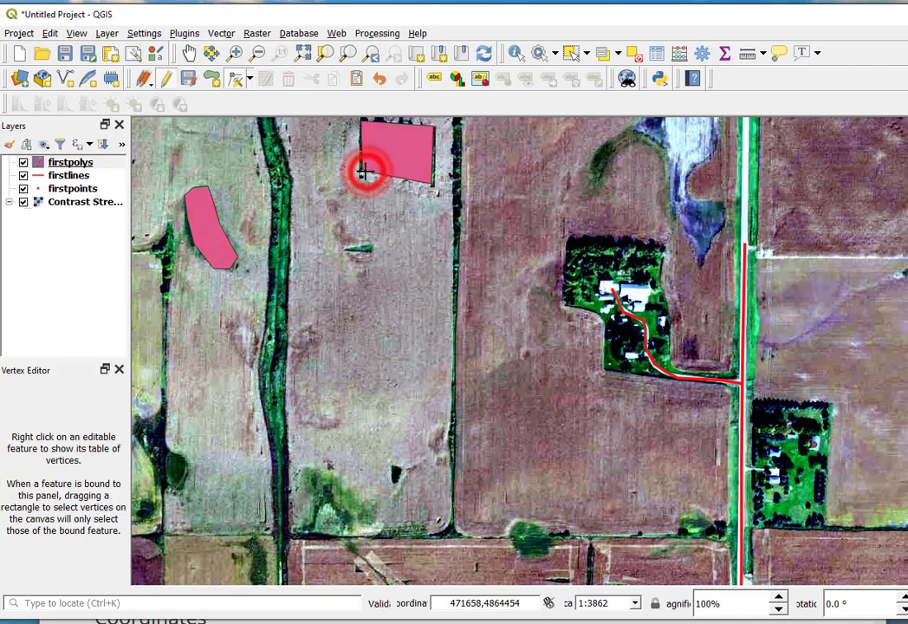
Step: Try moving the southwest corner vertex of the wooded-lot polygon to different positions, undoing each move
{"action": "left_click", "coordinate": [370, 155]}
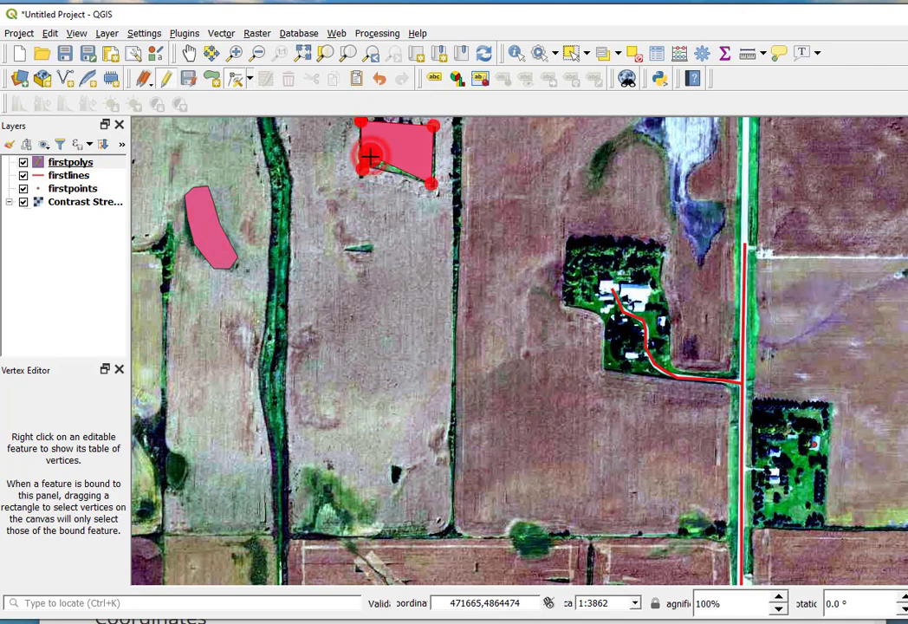
{"action": "left_click", "coordinate": [378, 80]}
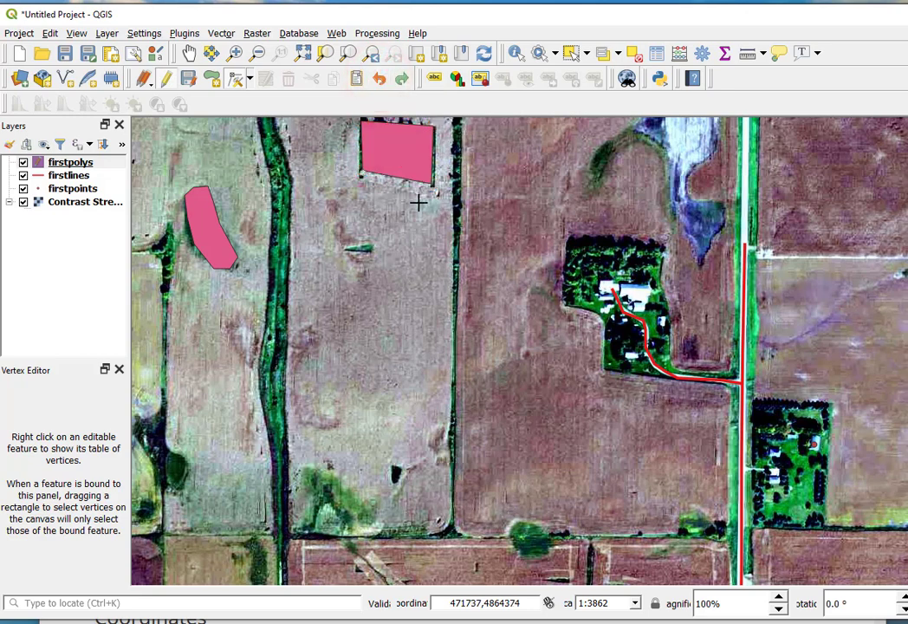
{"action": "left_click", "coordinate": [362, 167]}
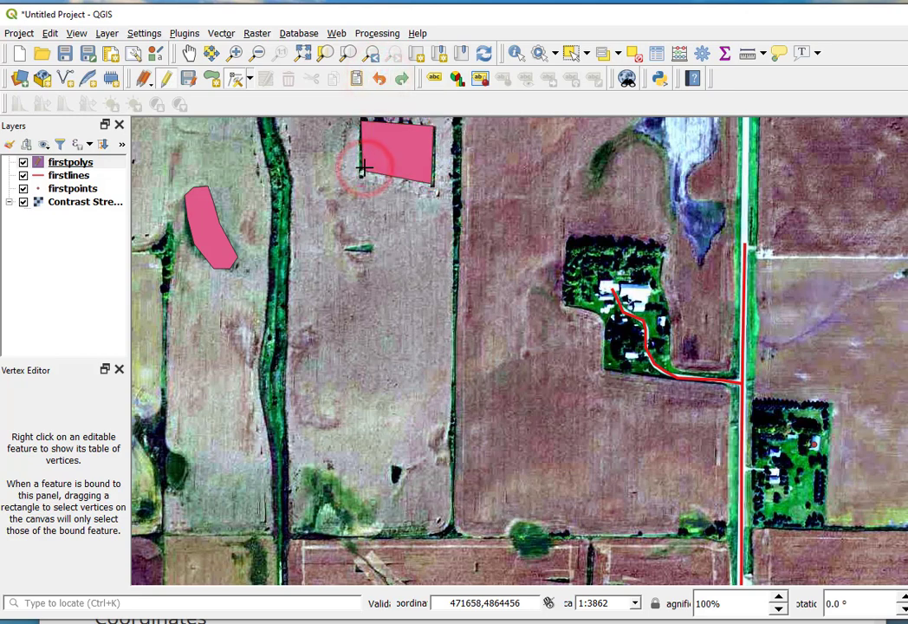
{"action": "left_click", "coordinate": [364, 171]}
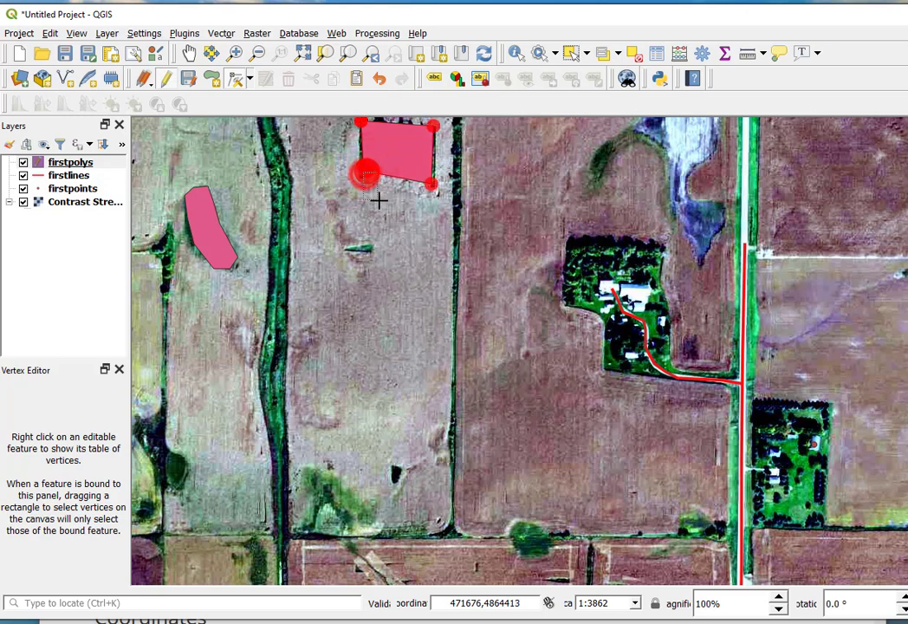
{"action": "left_click", "coordinate": [378, 200]}
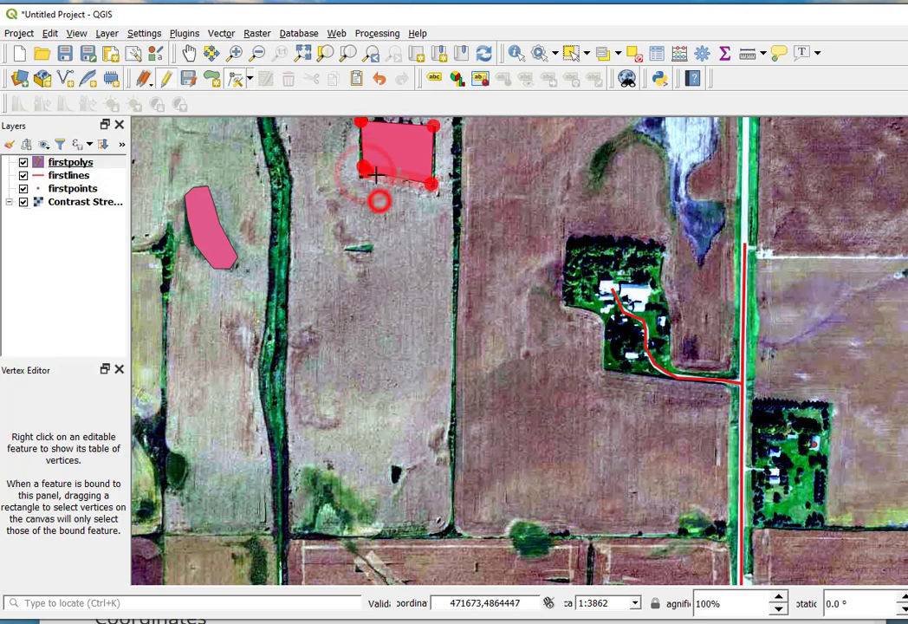
{"action": "left_click", "coordinate": [380, 80]}
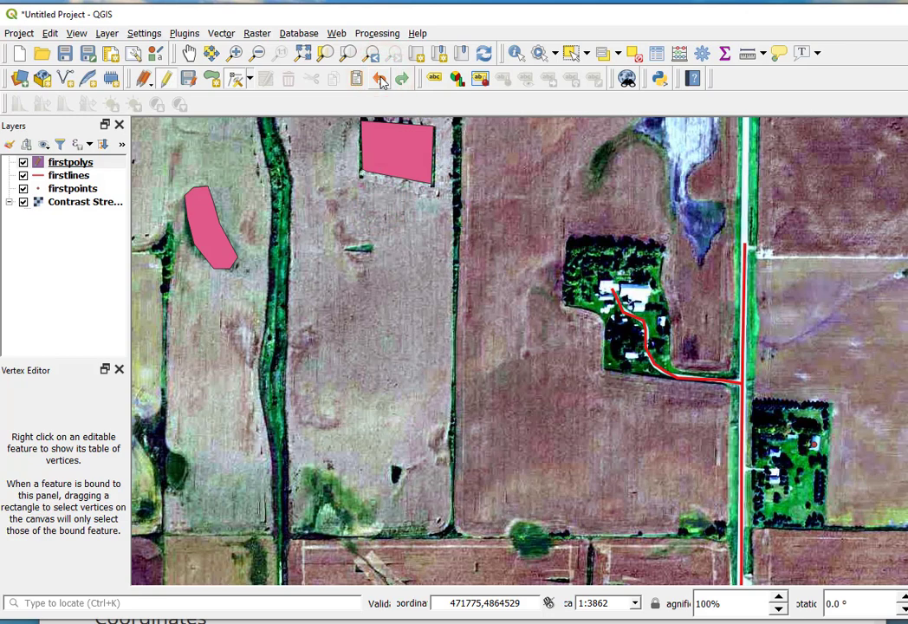
Step: Save the current edits of the firstpolys layer and end its editing session
{"action": "left_click", "coordinate": [144, 76]}
{"action": "left_click", "coordinate": [167, 103]}
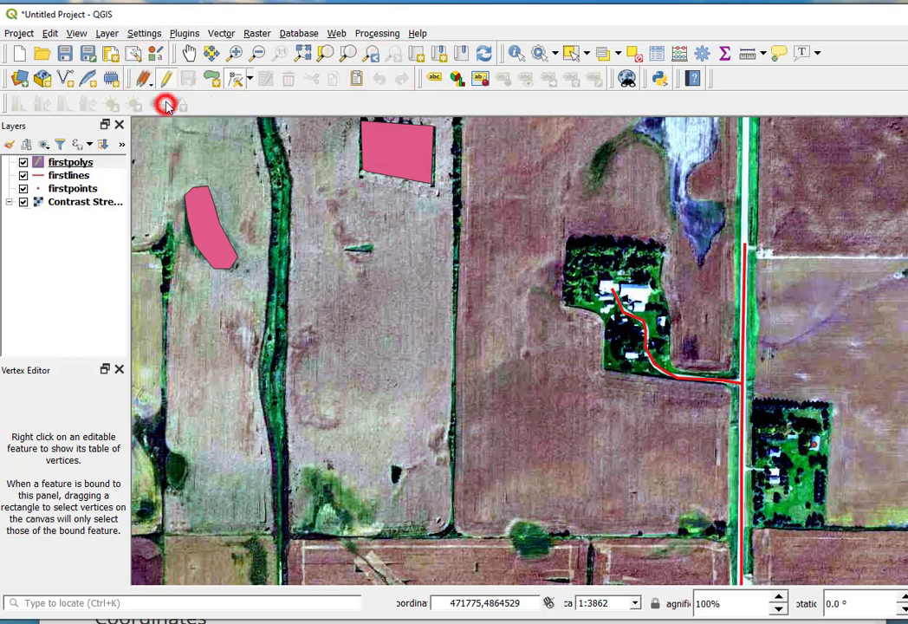
{"action": "left_click", "coordinate": [165, 78]}
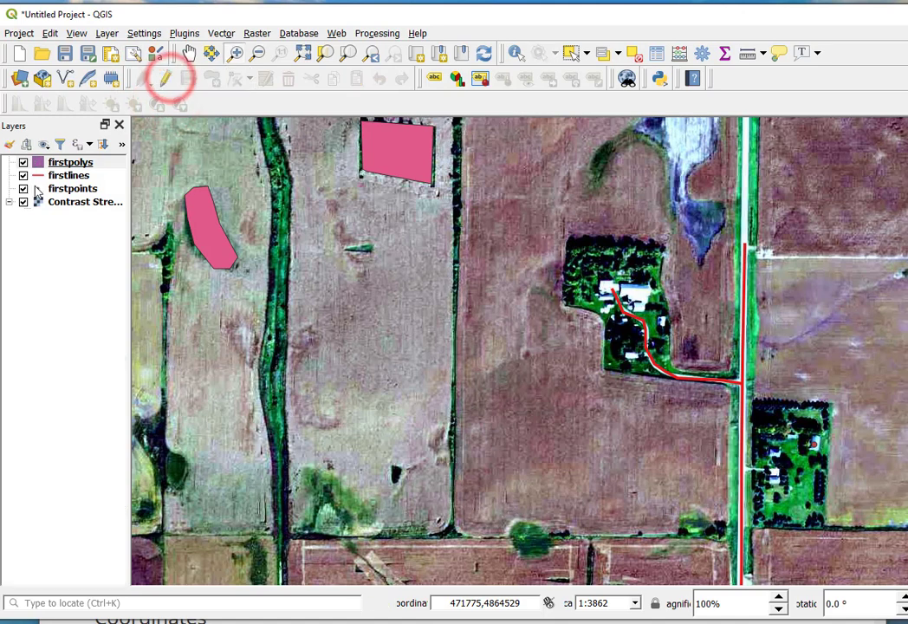